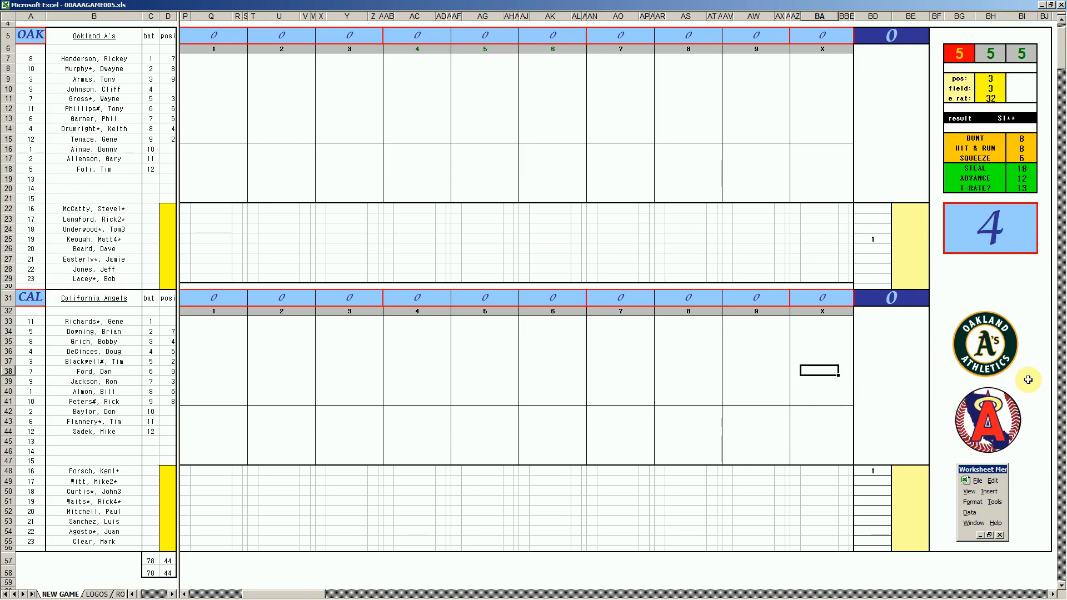
- Switch to the 00AAA STATS 1980 workbook and go through the AL West standings, team by team
{"action": "mouse_move", "coordinate": [235, 594]}
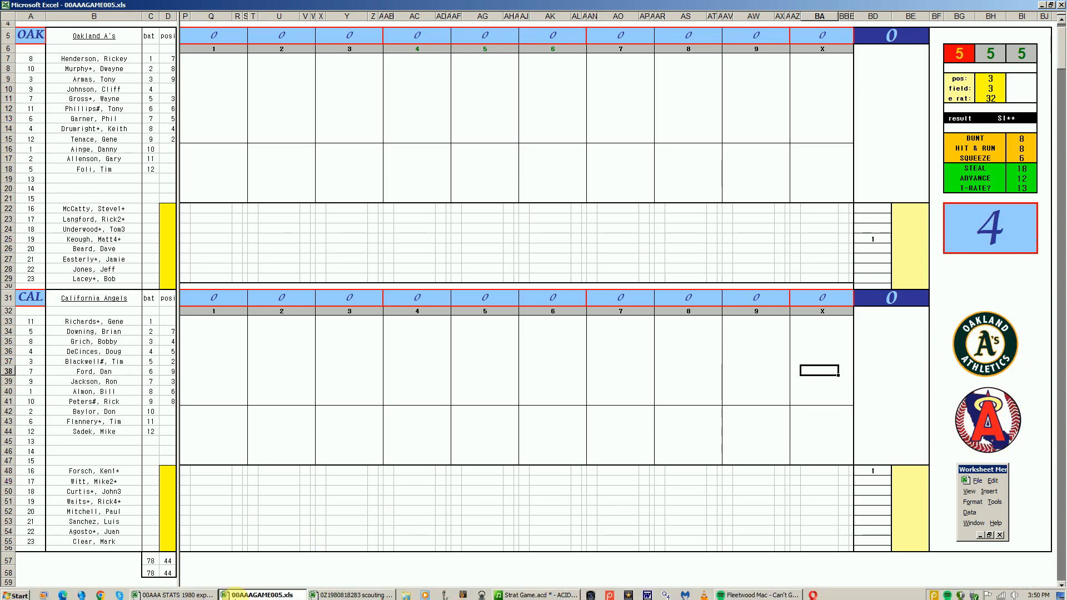
{"action": "left_click", "coordinate": [191, 597]}
{"action": "left_click", "coordinate": [264, 449]}
{"action": "left_click", "coordinate": [278, 422]}
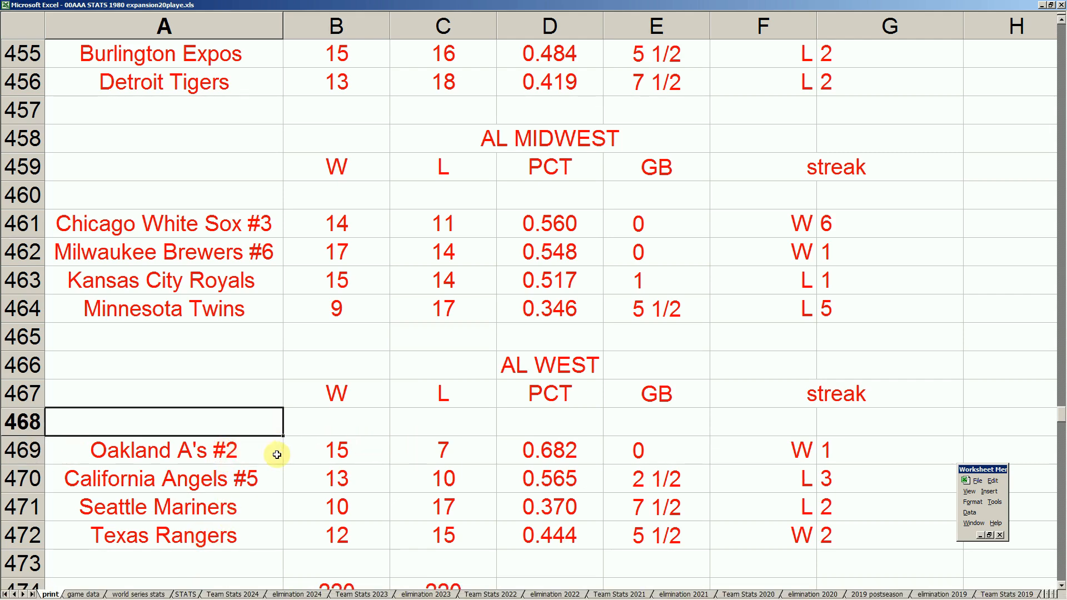
{"action": "left_click", "coordinate": [268, 478]}
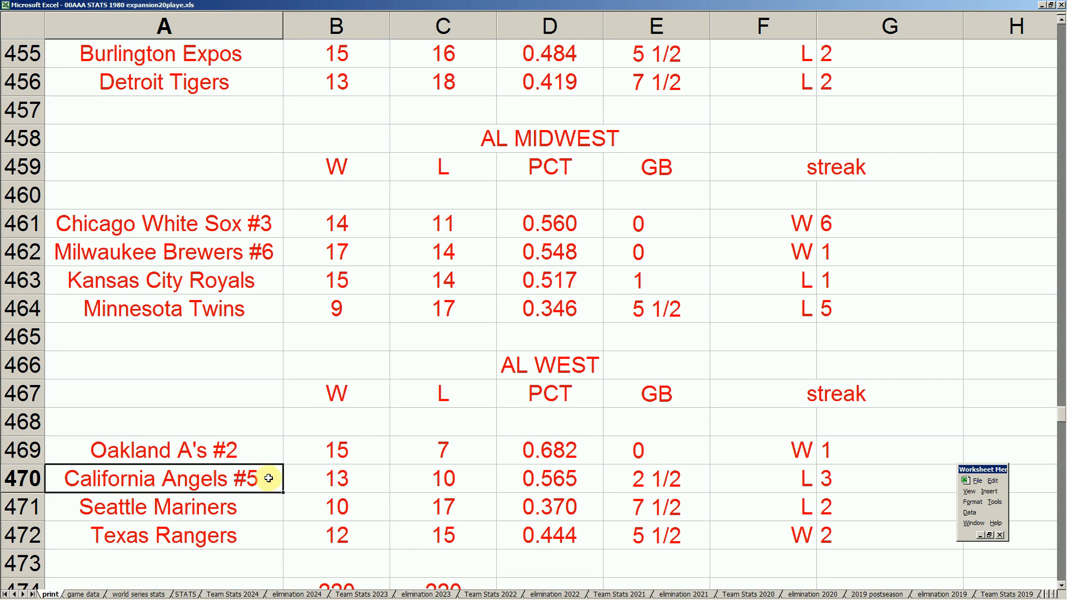
{"action": "left_click", "coordinate": [251, 505]}
{"action": "left_click", "coordinate": [245, 542]}
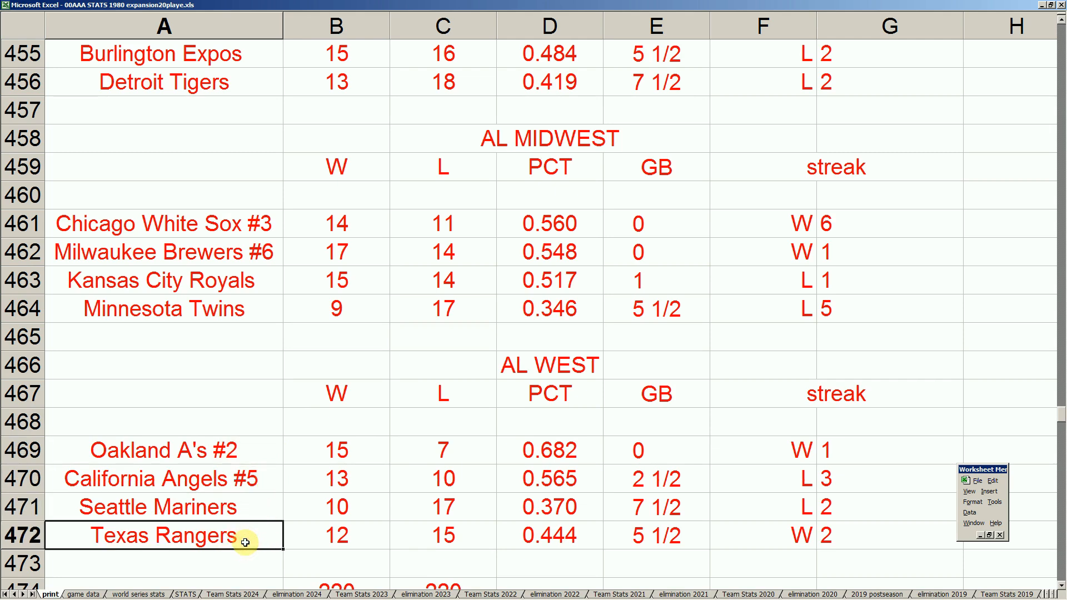
{"action": "left_click", "coordinate": [270, 459]}
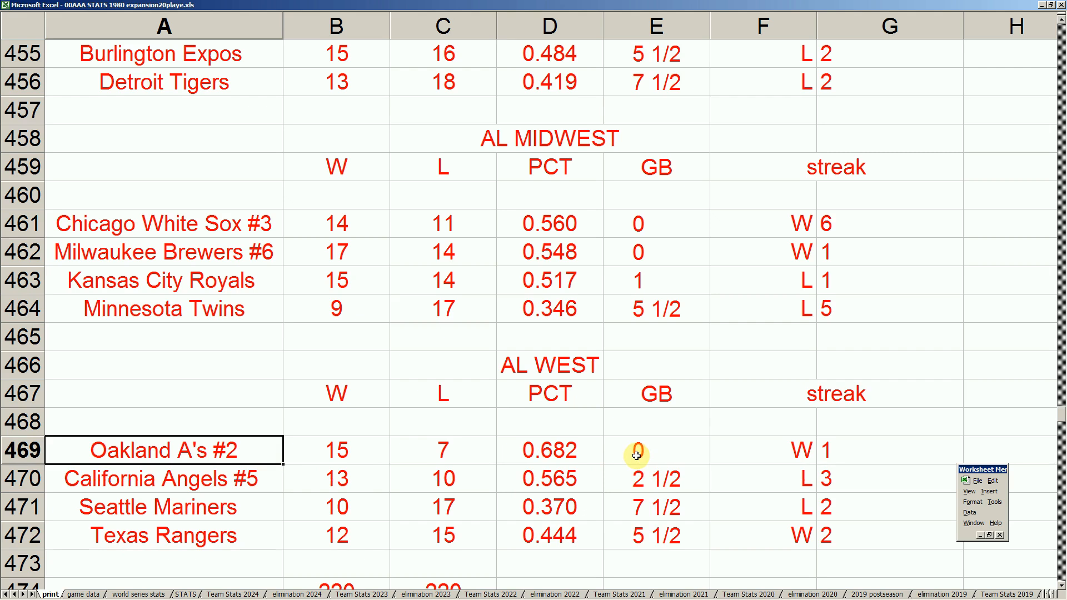
- Examine the AL Midwest standings, including the win totals of the Milwaukee Brewers and Kansas City Royals
{"action": "left_click", "coordinate": [232, 309]}
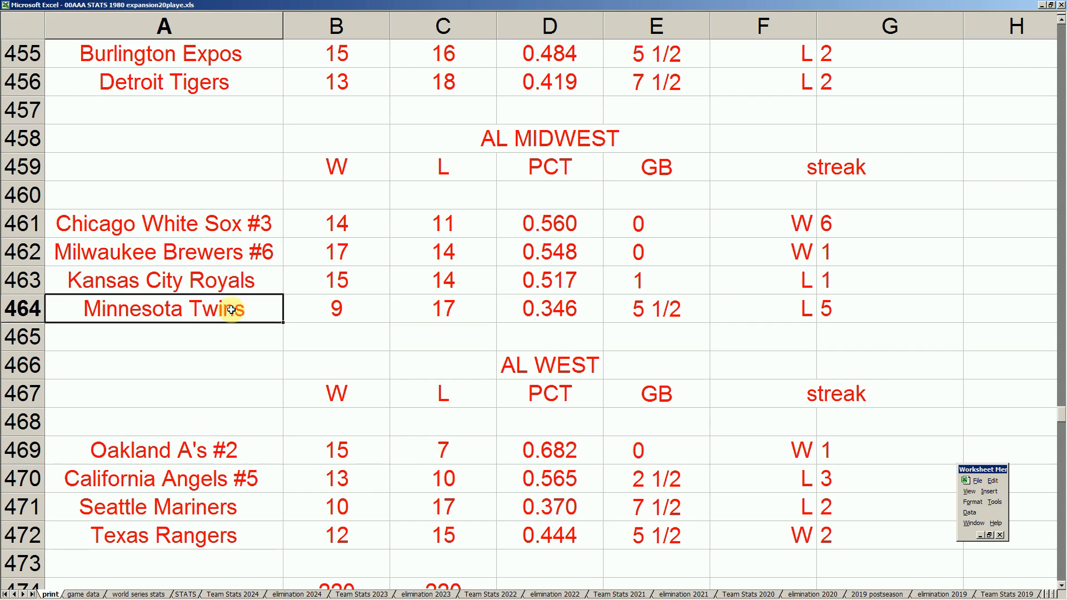
{"action": "key", "text": "Up"}
{"action": "key", "text": "Up"}
{"action": "key", "text": "Up"}
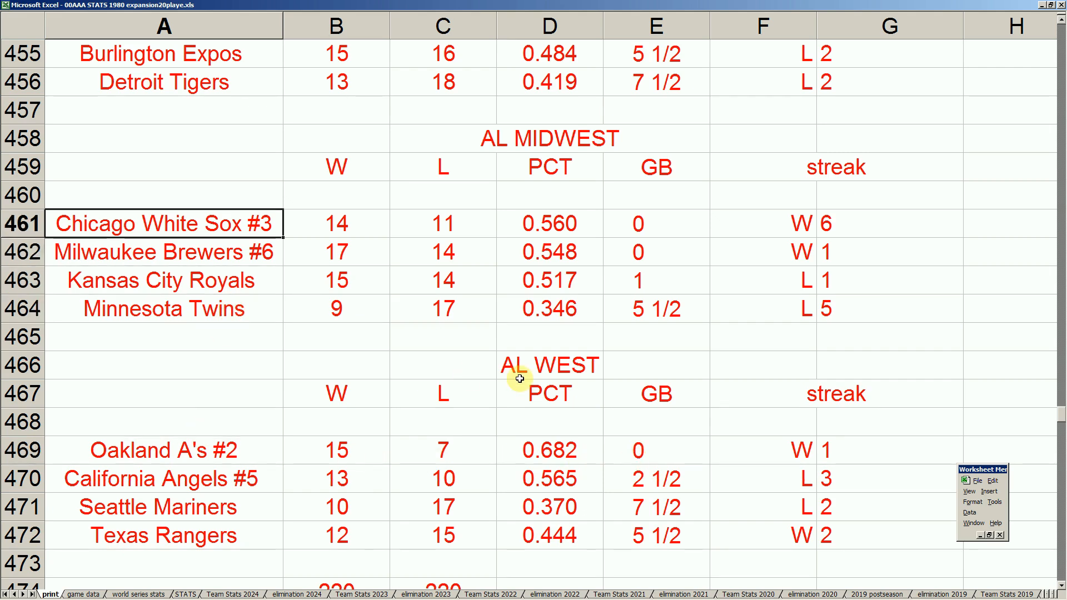
{"action": "left_click", "coordinate": [338, 254]}
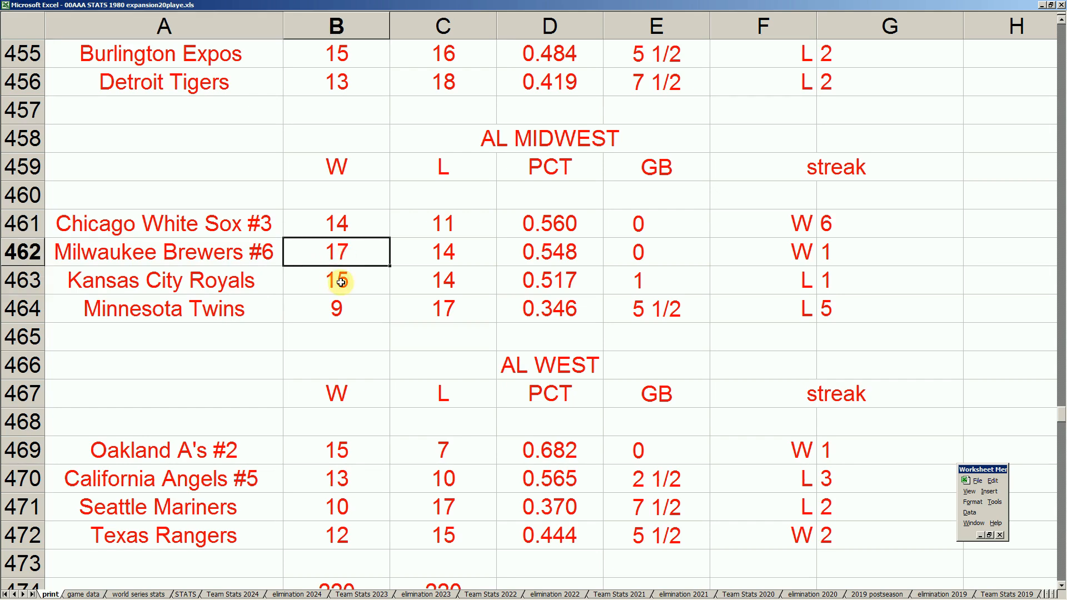
{"action": "left_click", "coordinate": [341, 283]}
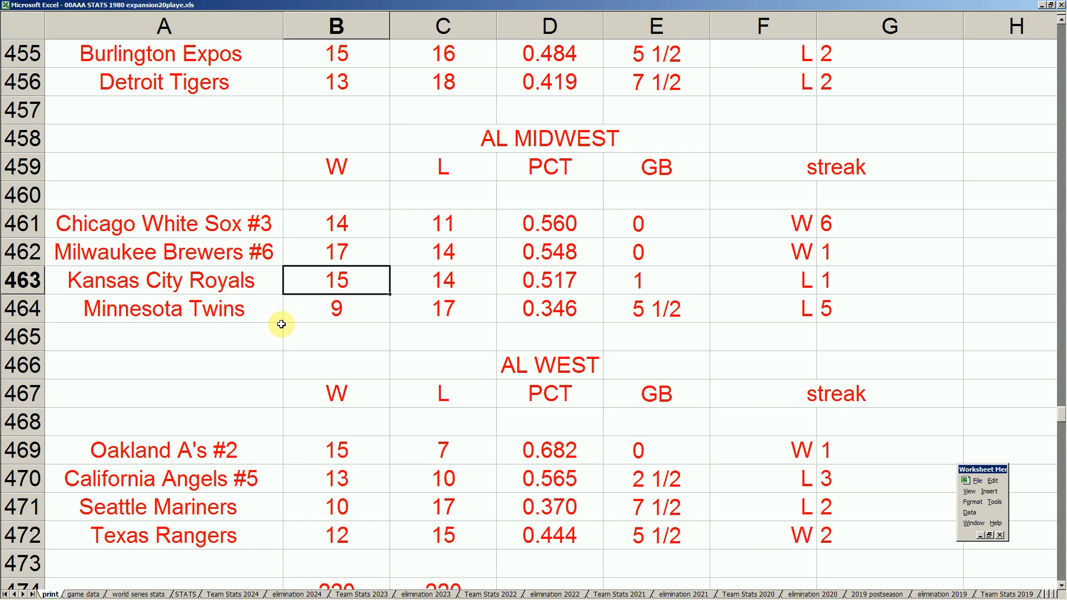
{"action": "left_click", "coordinate": [261, 226]}
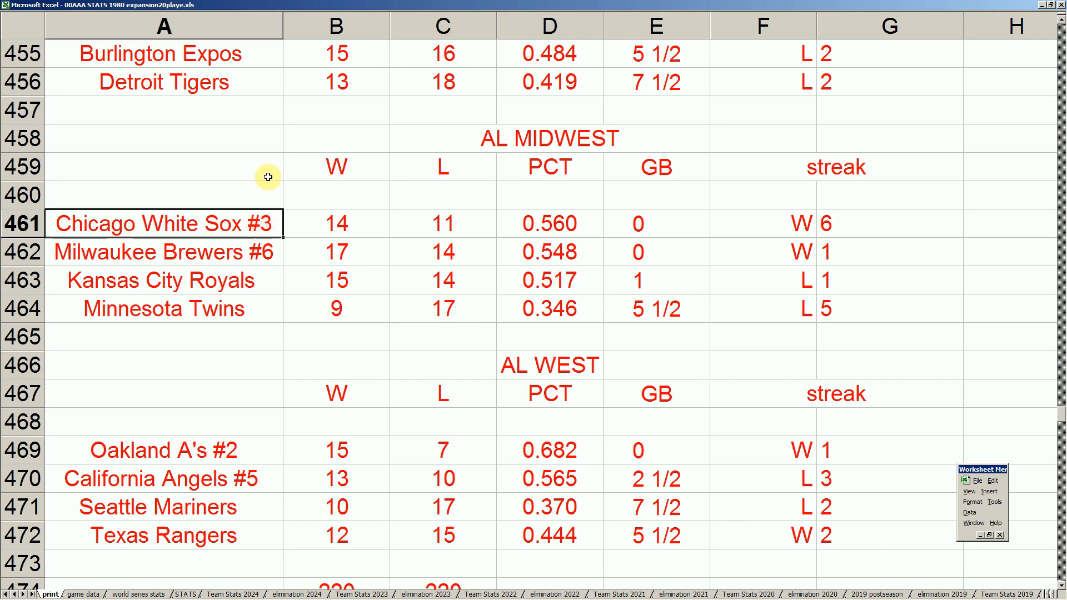
- Examine the AL North standings, focusing on the Ohio Players at the head of the division
{"action": "key", "text": "Up"}
{"action": "key", "text": "Up"}
{"action": "key", "text": "Up"}
{"action": "key", "text": "Up"}
{"action": "key", "text": "Up"}
{"action": "key", "text": "Up"}
{"action": "key", "text": "Up"}
{"action": "key", "text": "Up"}
{"action": "key", "text": "Up"}
{"action": "key", "text": "Up"}
{"action": "key", "text": "Up"}
{"action": "key", "text": "Up"}
{"action": "key", "text": "Up"}
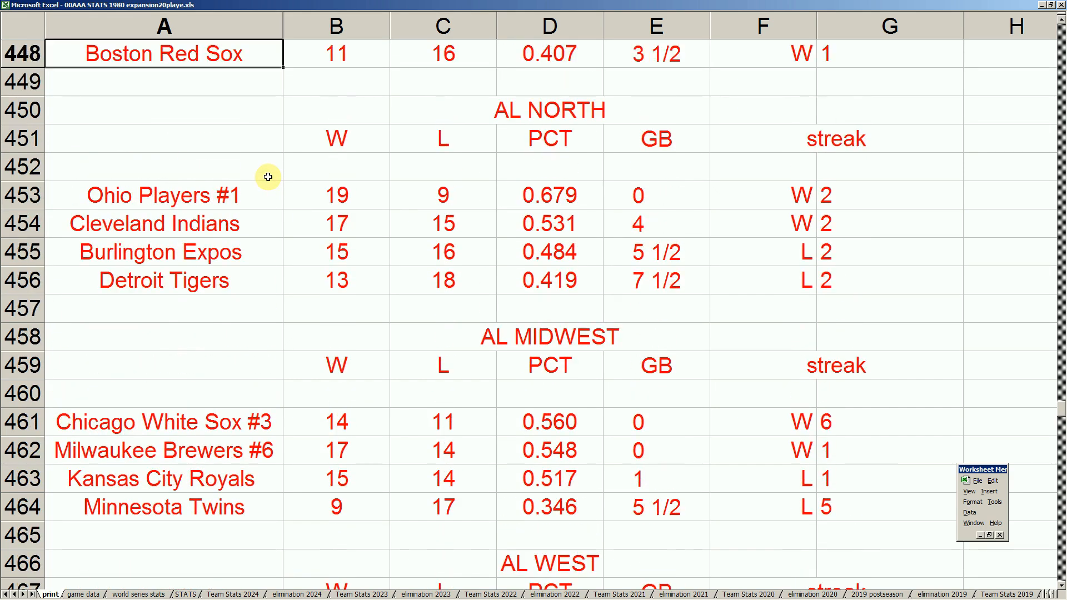
{"action": "left_click", "coordinate": [238, 198]}
{"action": "left_click", "coordinate": [258, 161]}
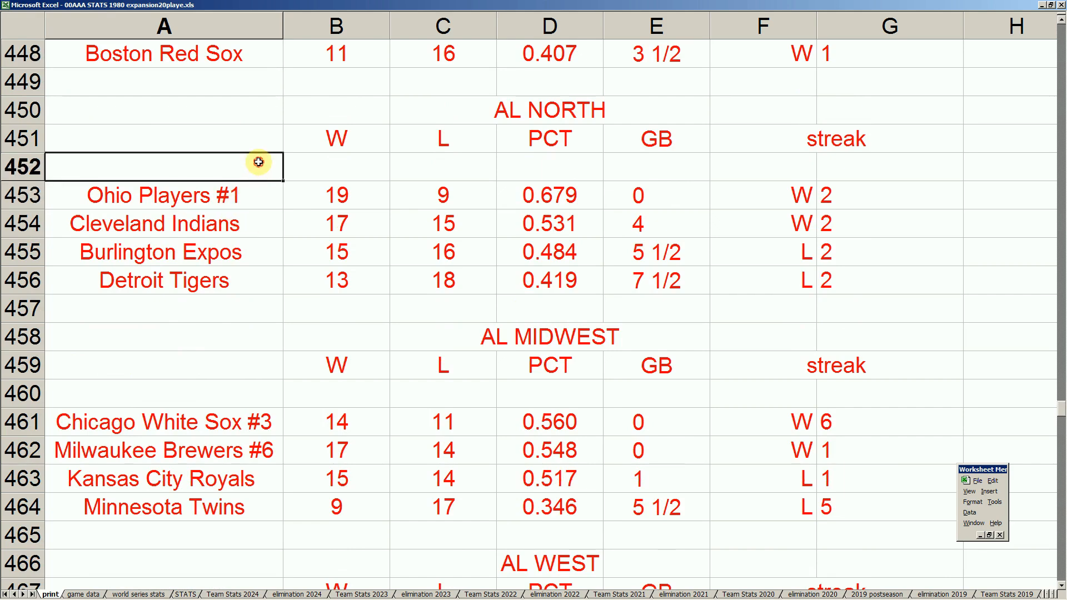
- Review the standings of the division above AL North, comparing the New York Yankees, Toronto Blue Jays and Baltimore Orioles
{"action": "key", "text": "Up"}
{"action": "key", "text": "Up"}
{"action": "key", "text": "Up"}
{"action": "key", "text": "Up"}
{"action": "key", "text": "Up"}
{"action": "key", "text": "Up"}
{"action": "key", "text": "Up"}
{"action": "key", "text": "Up"}
{"action": "key", "text": "Up"}
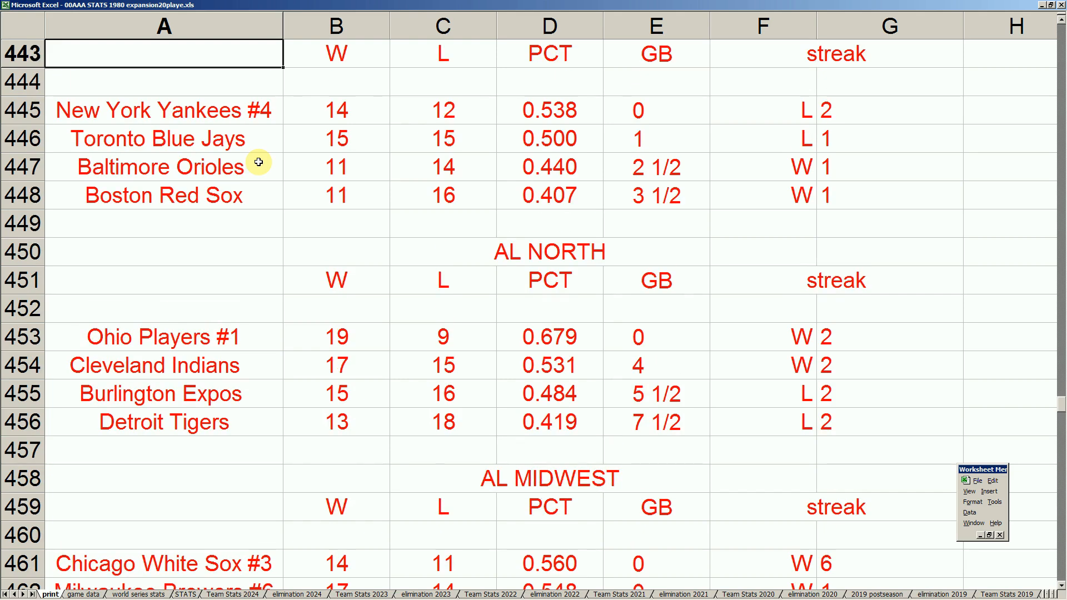
{"action": "left_click", "coordinate": [264, 112]}
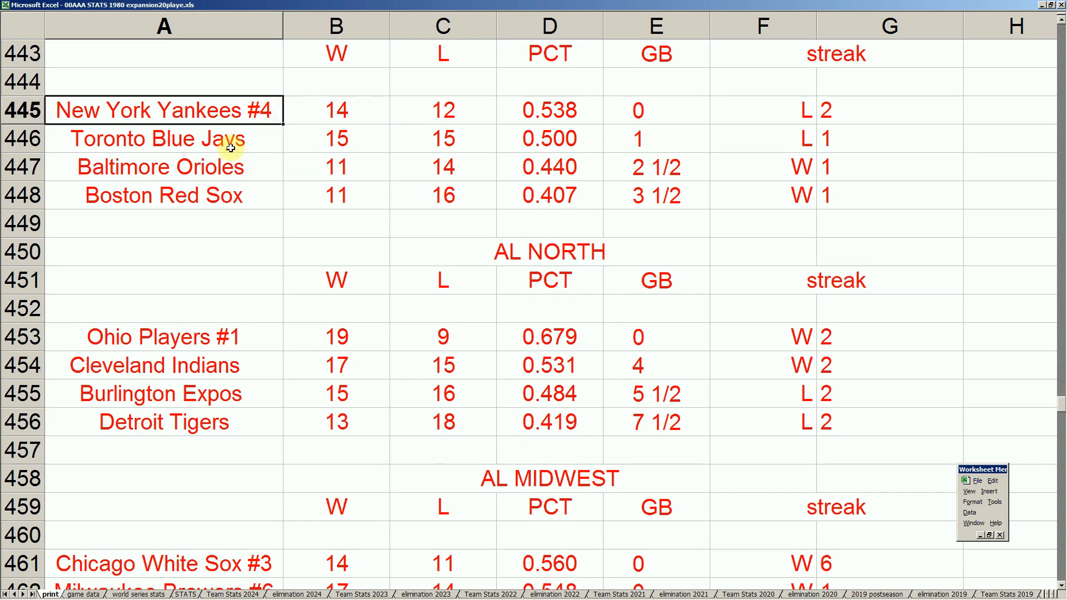
{"action": "left_click", "coordinate": [249, 168]}
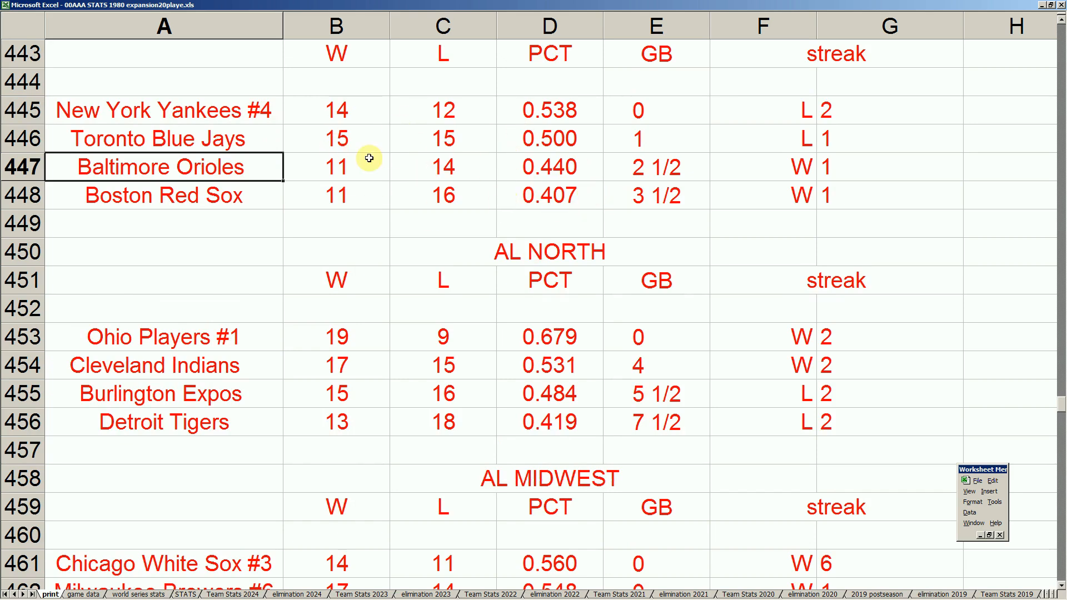
{"action": "left_click", "coordinate": [258, 140]}
{"action": "left_click_drag", "start_coordinate": [258, 140], "coordinate": [617, 143]}
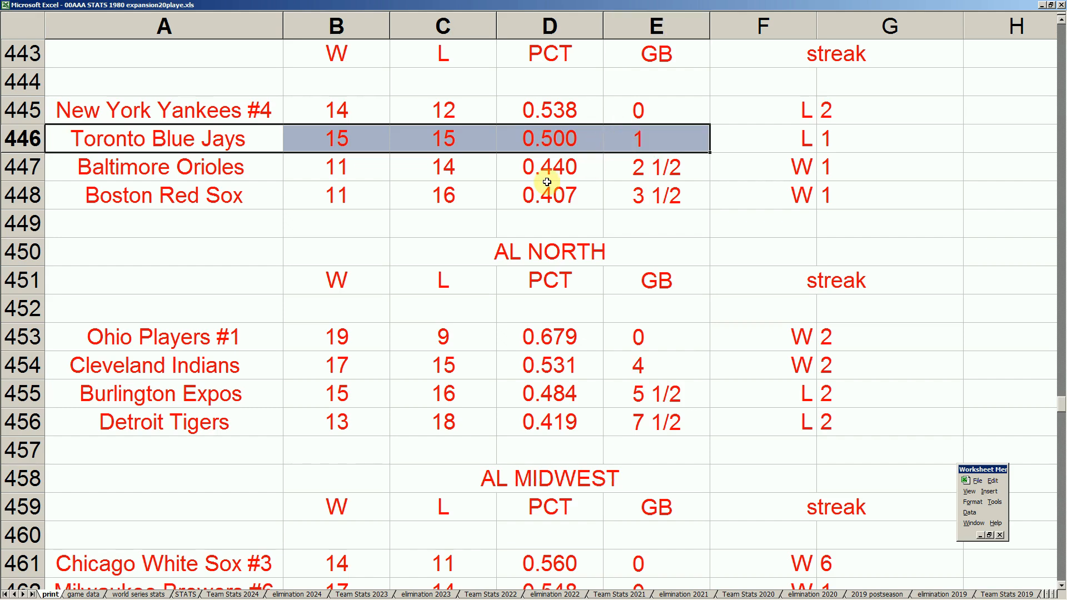
{"action": "left_click", "coordinate": [369, 166]}
{"action": "left_click", "coordinate": [372, 144]}
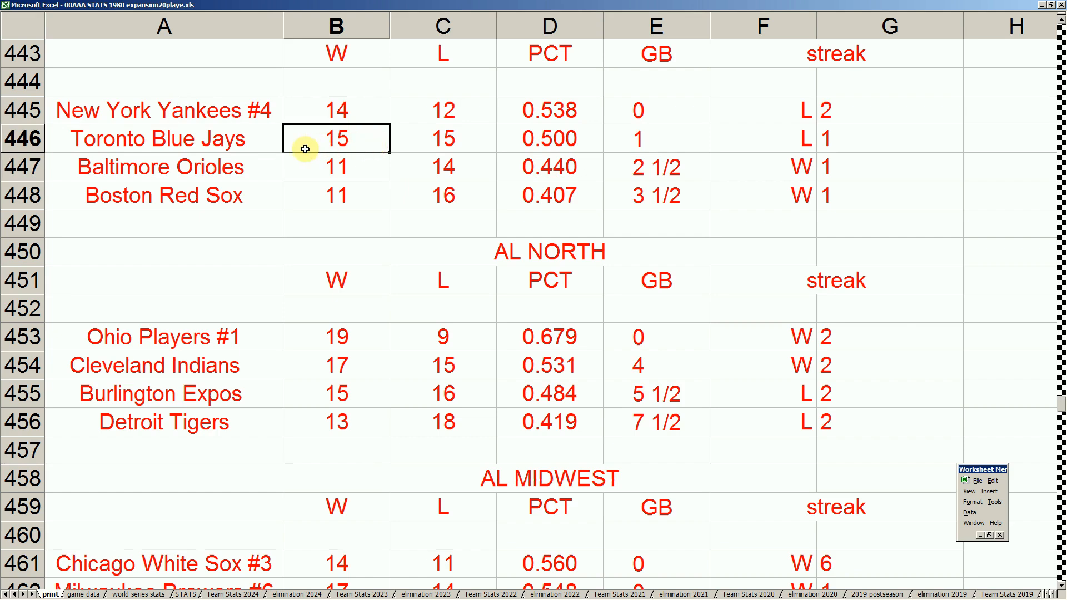
{"action": "left_click", "coordinate": [257, 173]}
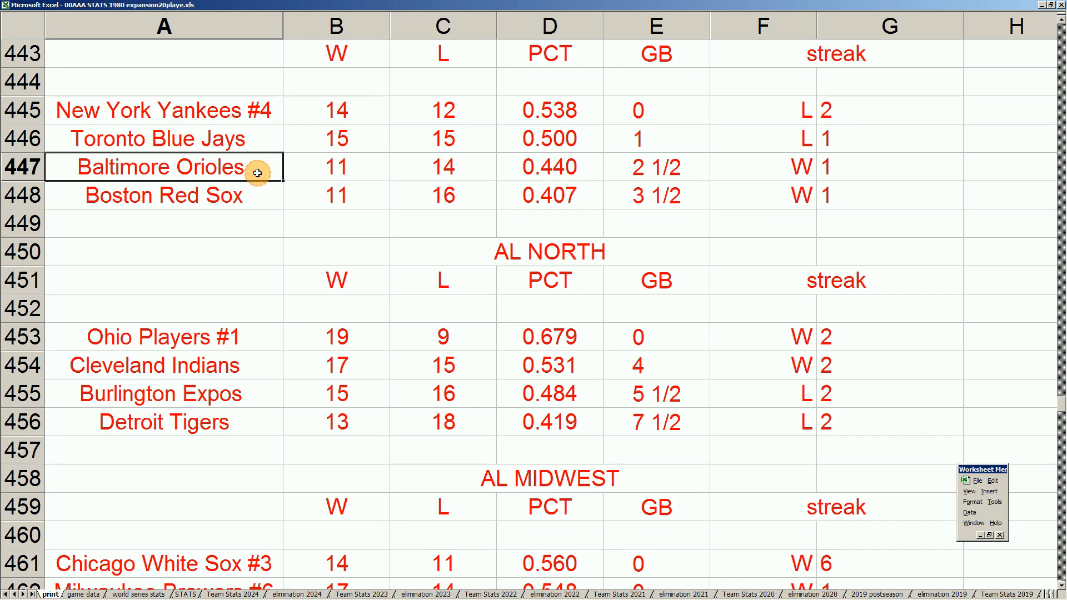
- Return to the AL West standings and look at the Oakland A's and California Angels entries
{"action": "key", "text": "Down"}
{"action": "key", "text": "Down"}
{"action": "key", "text": "Down"}
{"action": "key", "text": "Down"}
{"action": "key", "text": "Down"}
{"action": "key", "text": "Down"}
{"action": "key", "text": "Down"}
{"action": "key", "text": "Down"}
{"action": "key", "text": "Down"}
{"action": "key", "text": "Down"}
{"action": "key", "text": "Down"}
{"action": "key", "text": "Down"}
{"action": "key", "text": "Down"}
{"action": "key", "text": "Down"}
{"action": "key", "text": "Down"}
{"action": "key", "text": "Down"}
{"action": "key", "text": "Down"}
{"action": "key", "text": "Down"}
{"action": "key", "text": "Down"}
{"action": "key", "text": "Down"}
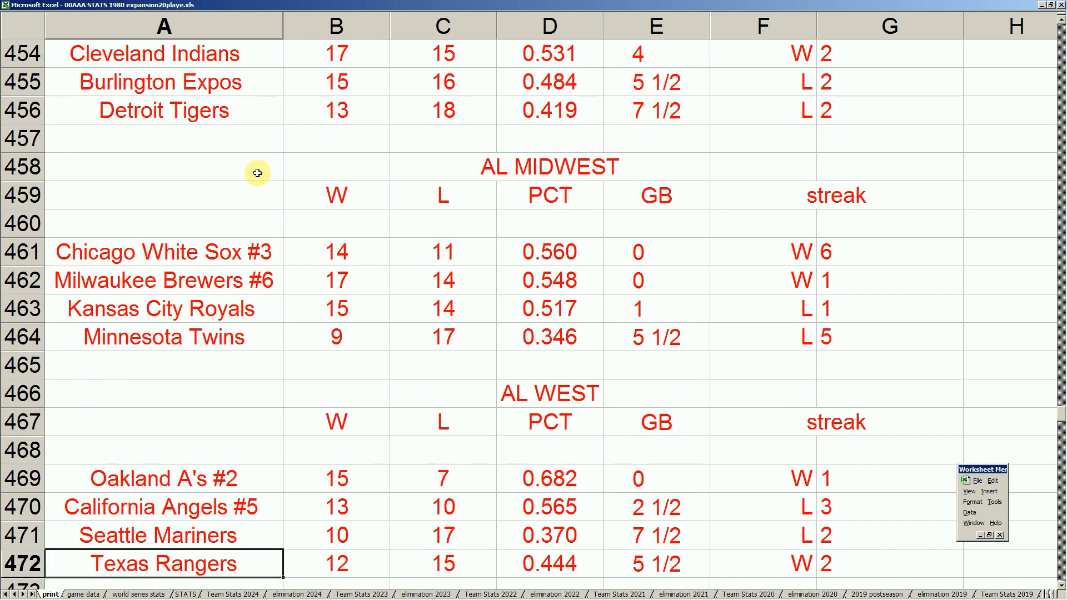
{"action": "left_click", "coordinate": [245, 478]}
{"action": "left_click", "coordinate": [248, 505]}
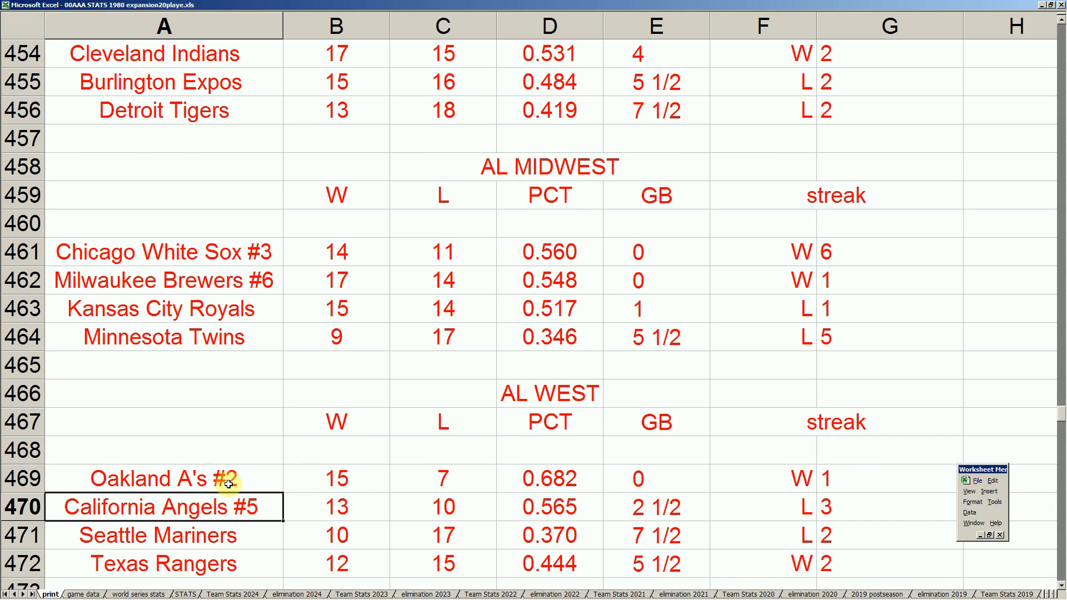
- Switch to the scouting report plus mock draft sheets workbook and examine its pitching rotation
{"action": "mouse_move", "coordinate": [311, 598]}
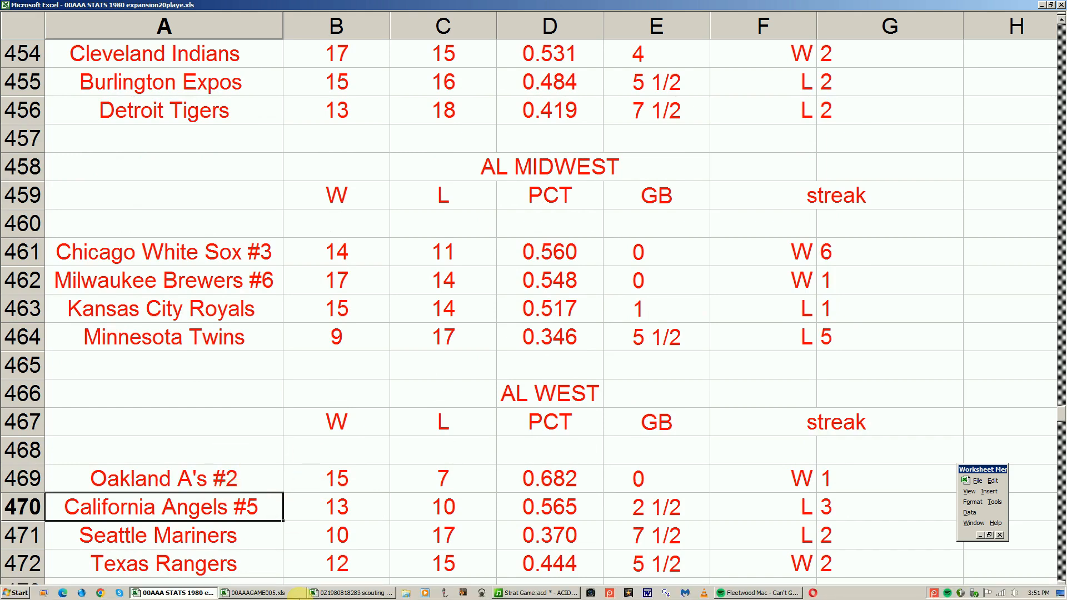
{"action": "left_click", "coordinate": [316, 593]}
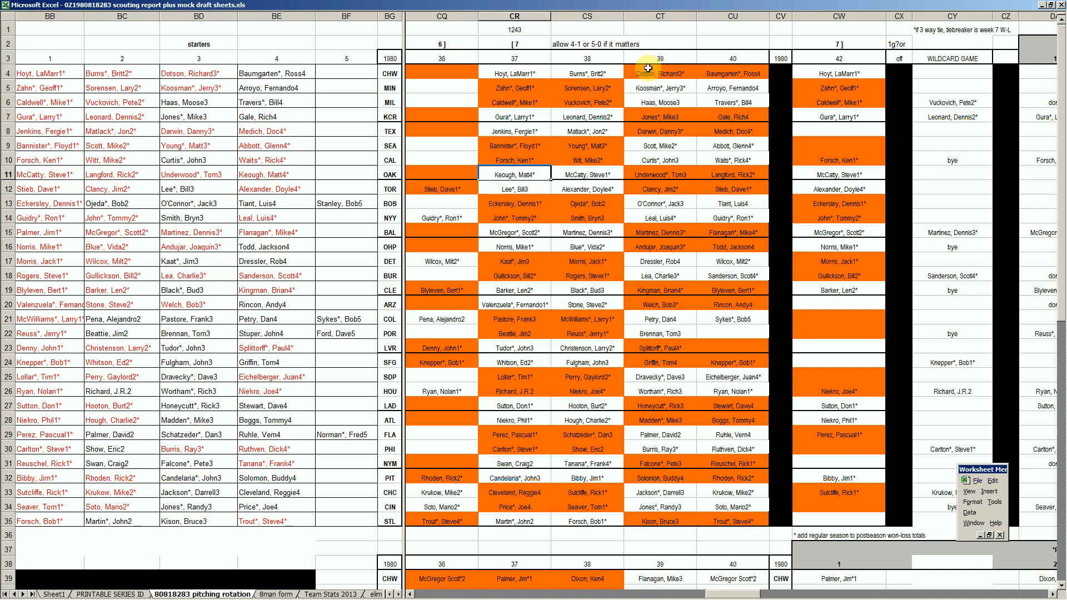
- Go back to the 1980 stats workbook and compare the Oakland A's and California Angels records in the AL West
{"action": "mouse_move", "coordinate": [183, 597]}
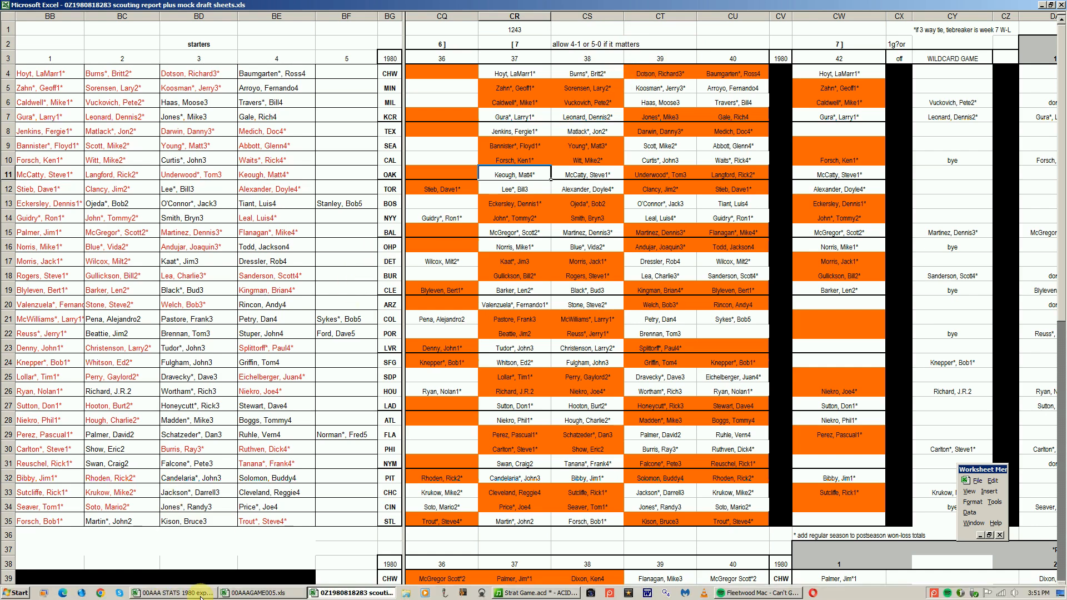
{"action": "left_click", "coordinate": [184, 593]}
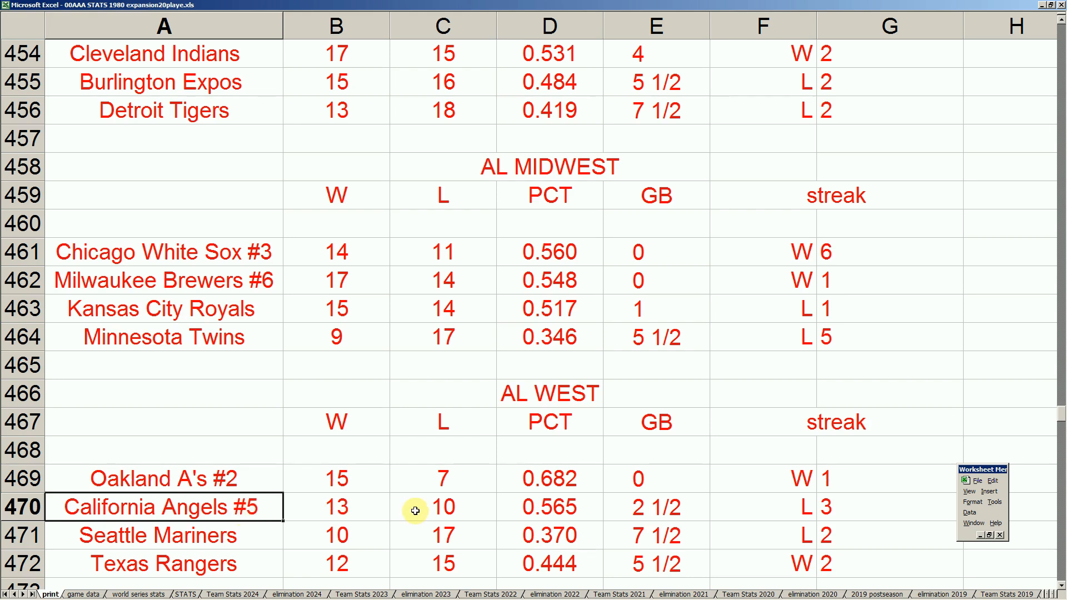
{"action": "left_click", "coordinate": [229, 487]}
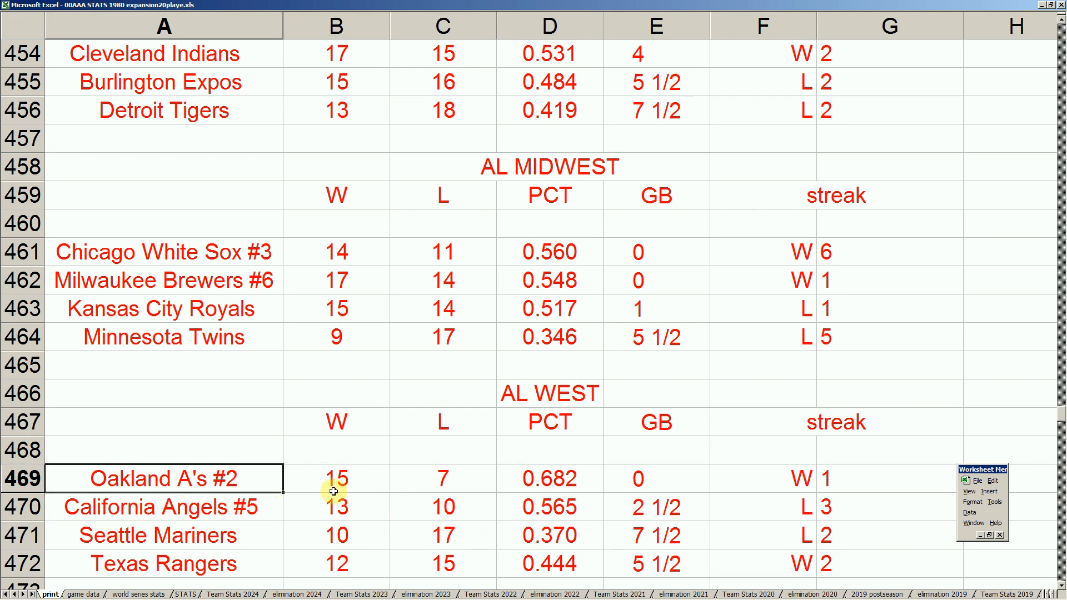
{"action": "left_click_drag", "start_coordinate": [272, 479], "coordinate": [619, 498]}
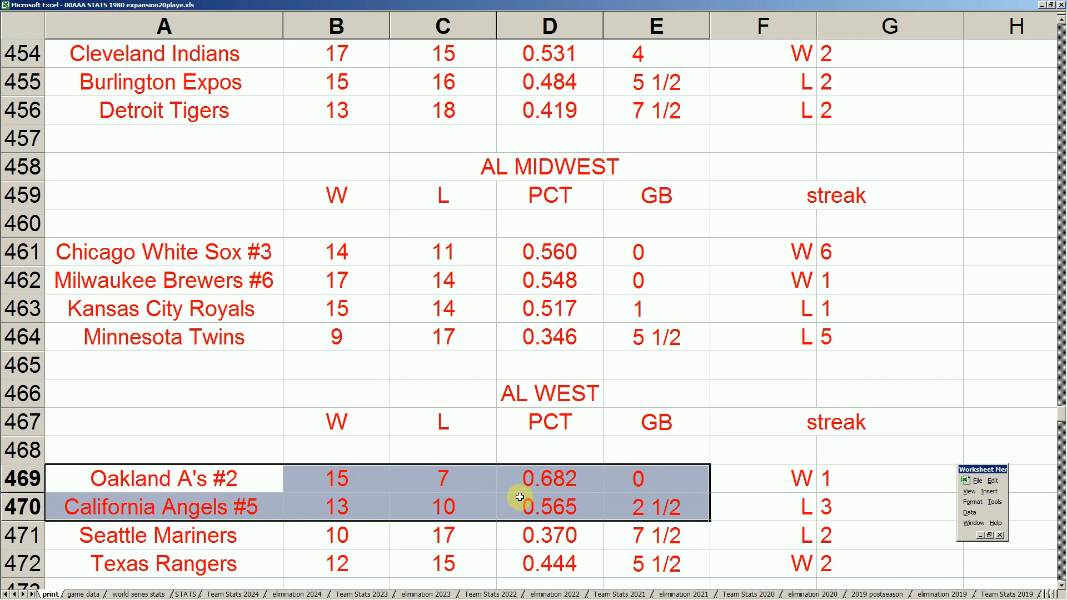
{"action": "left_click", "coordinate": [278, 505]}
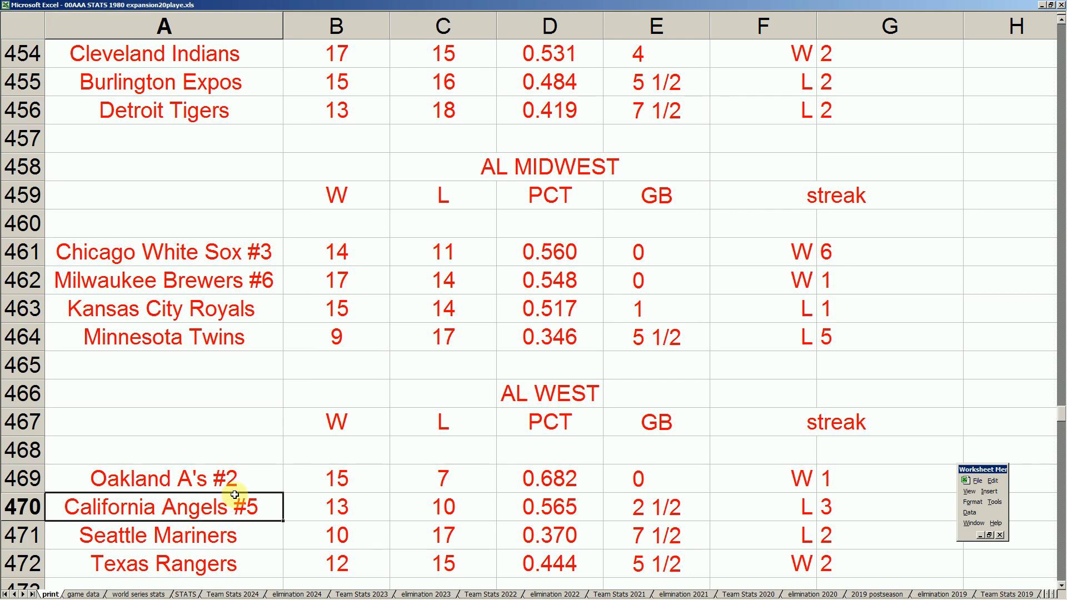
{"action": "left_click", "coordinate": [250, 480]}
- Switch to the 00AAAGAME005.xls scoresheet and select the Oakland starting pitcher's marker in BD25
{"action": "mouse_move", "coordinate": [250, 597]}
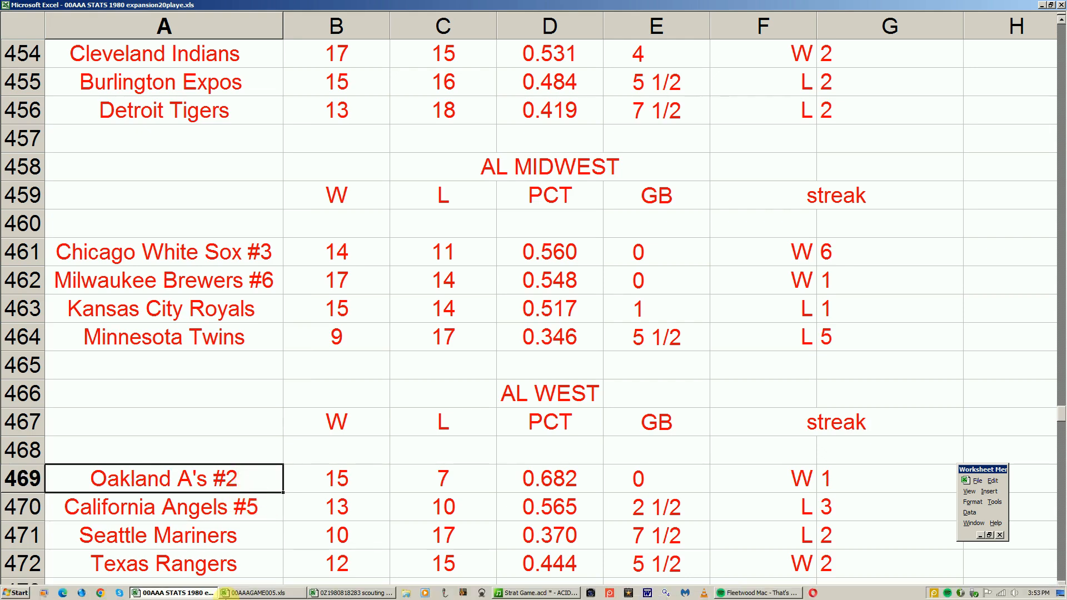
{"action": "left_click", "coordinate": [259, 593]}
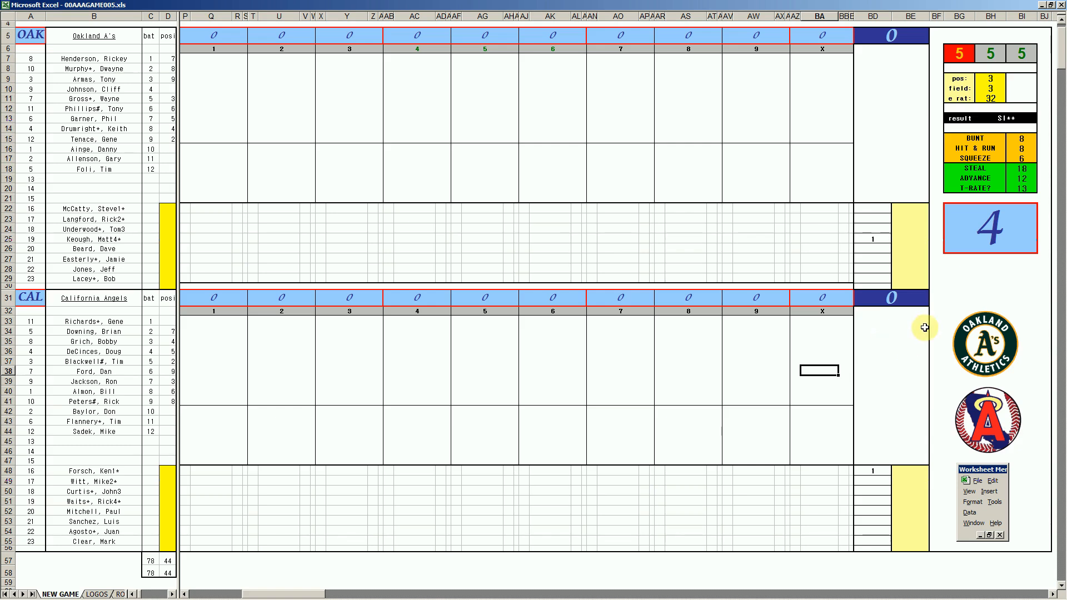
{"action": "left_click", "coordinate": [877, 239]}
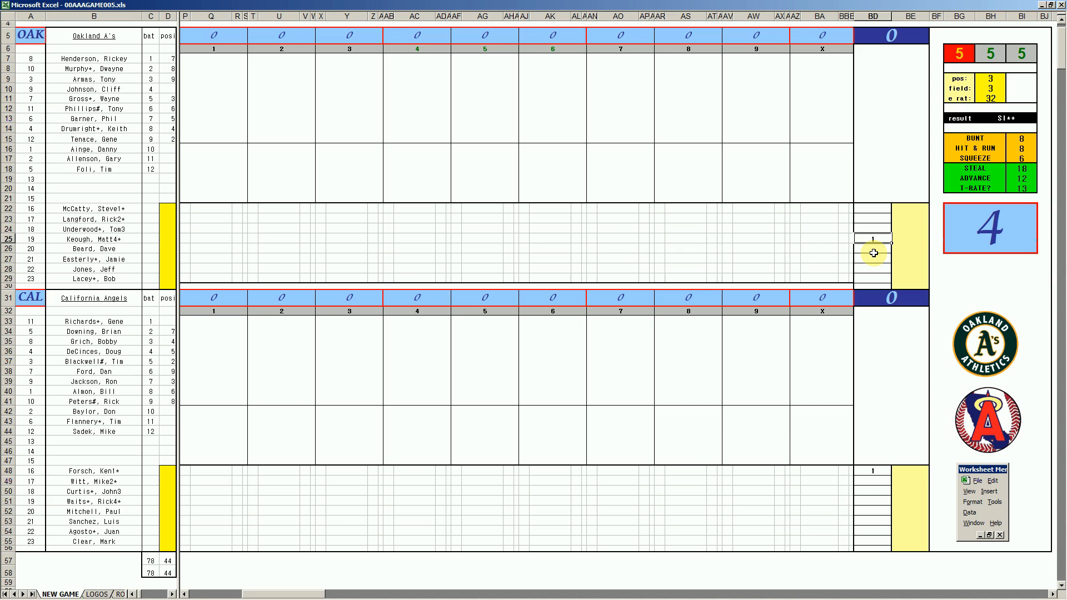
- Recalculate the dice for Oakland's leadoff batter and record k in the first-inning cell Q7
{"action": "left_click", "coordinate": [210, 60]}
{"action": "key", "text": "F9"}
{"action": "key", "text": "F9"}
{"action": "key", "text": "F9"}
{"action": "key", "text": "F9"}
{"action": "key", "text": "F9"}
{"action": "key", "text": "F9"}
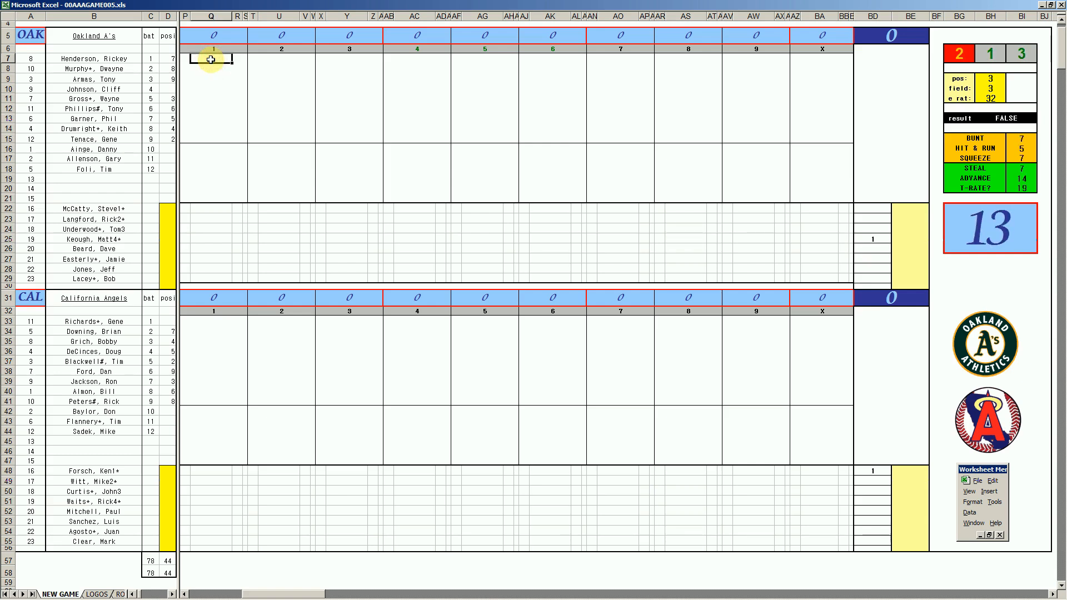
{"action": "key", "text": "F9"}
{"action": "key", "text": "F9"}
{"action": "key", "text": "F9"}
{"action": "key", "text": "F9"}
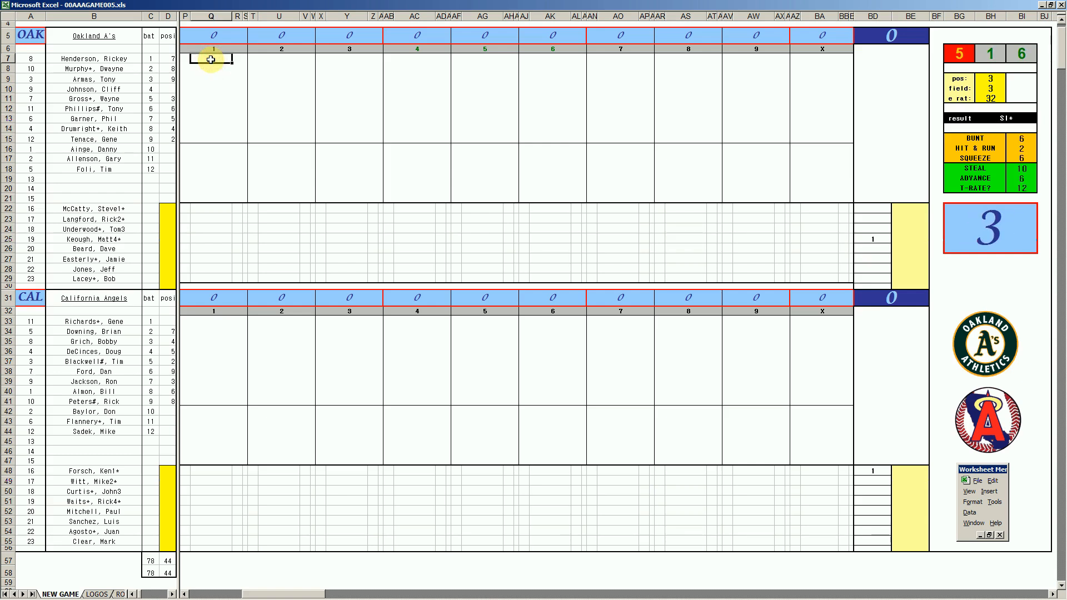
{"action": "key", "text": "Return"}
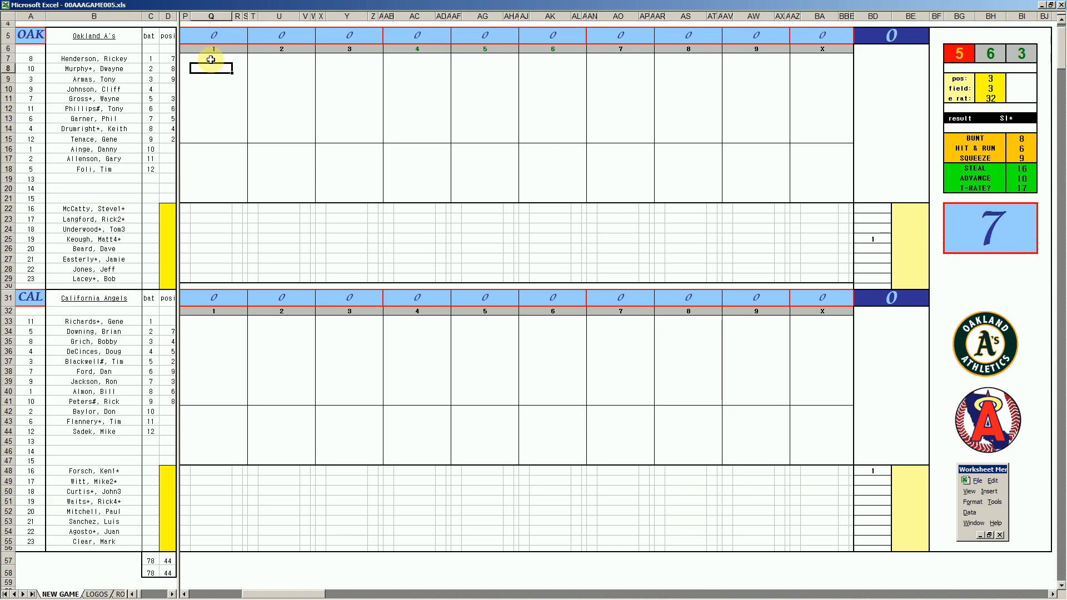
- Record ₩8 in Q8 and k in Q9 for Oakland's second and third batters in the first inning
{"action": "type", "text": "#8"}
{"action": "key", "text": "Return"}
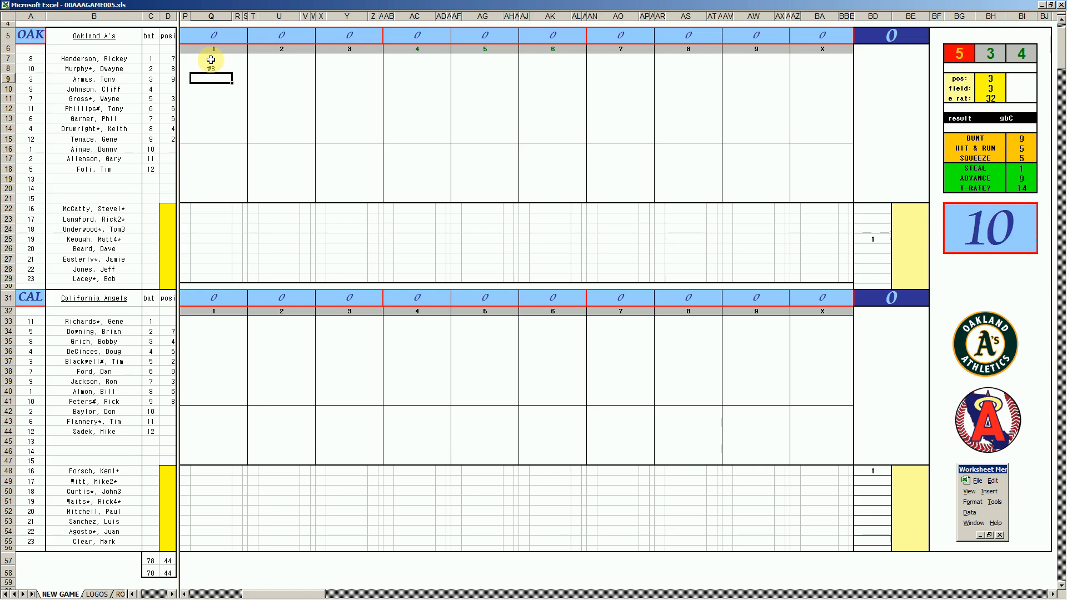
{"action": "type", "text": "k"}
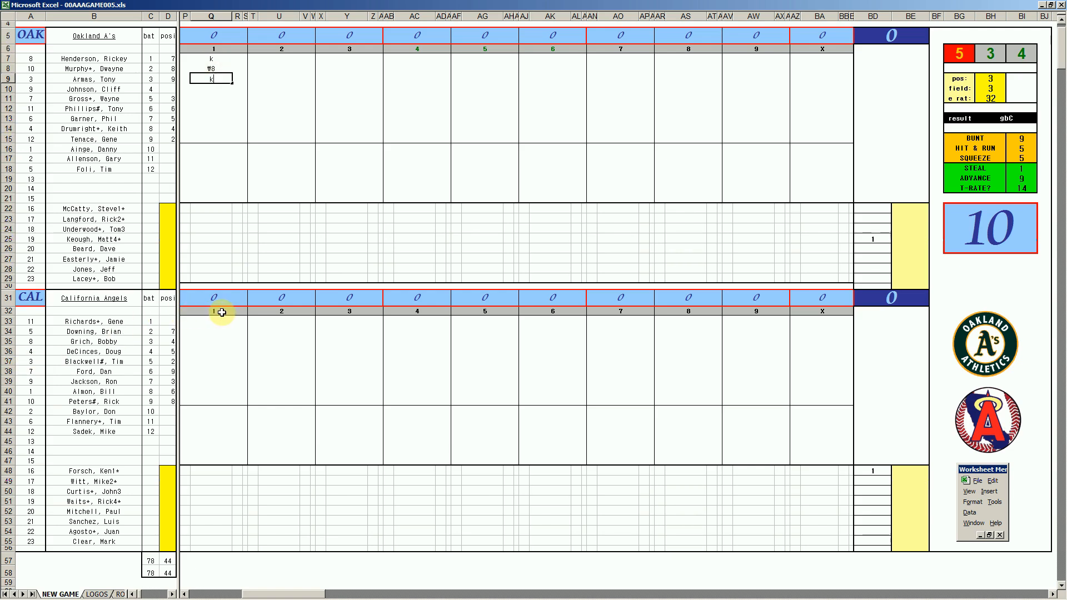
- Record 1 for California's leadoff batter in first-inning cell Q33 and add the small notation beside it in S33
{"action": "left_click", "coordinate": [216, 322]}
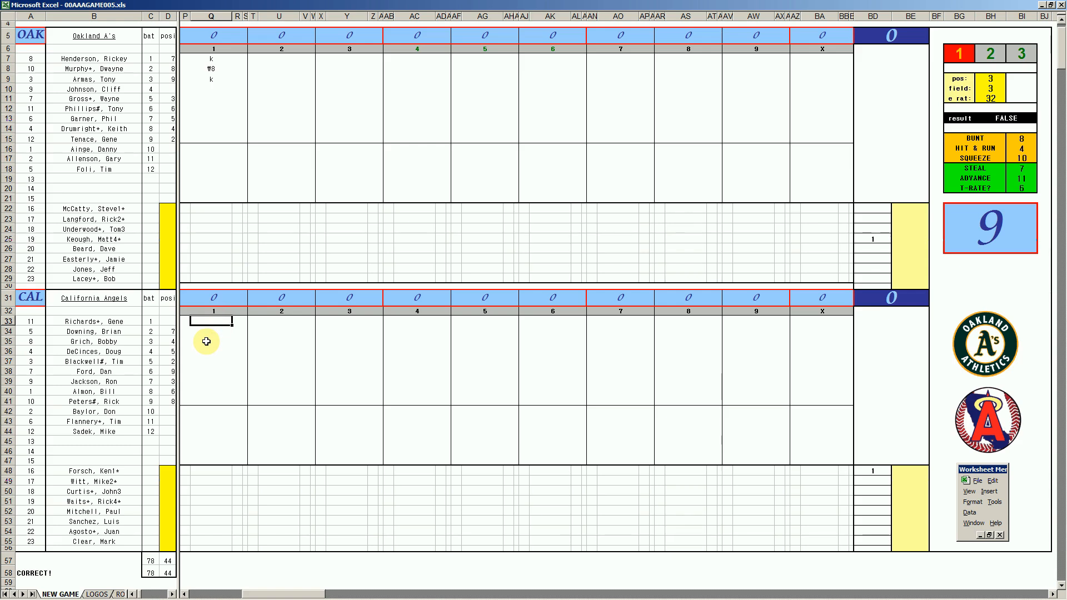
{"action": "type", "text": "1"}
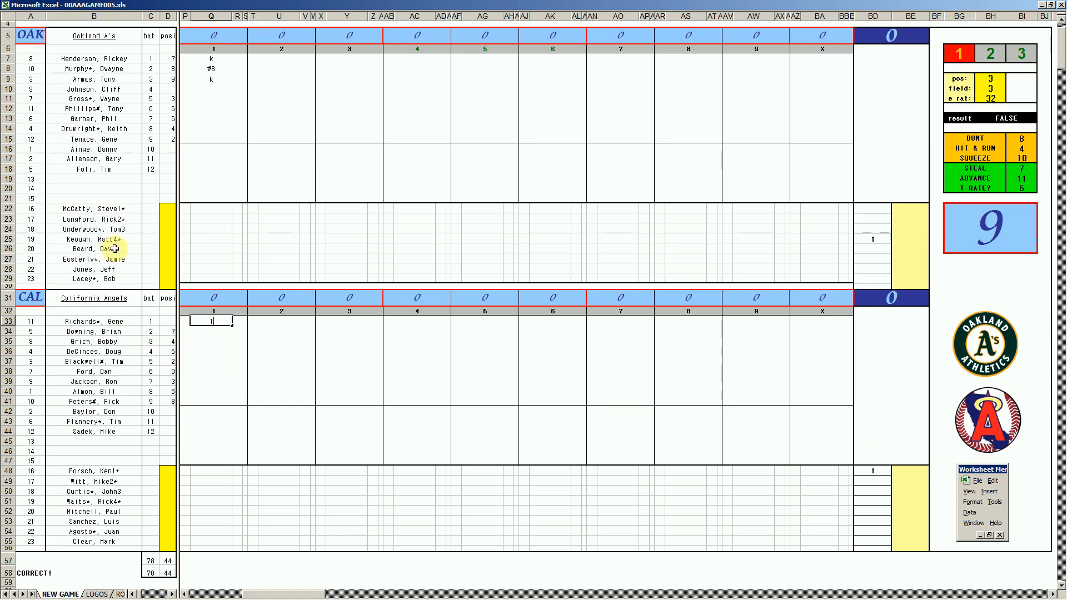
{"action": "key", "text": "Return"}
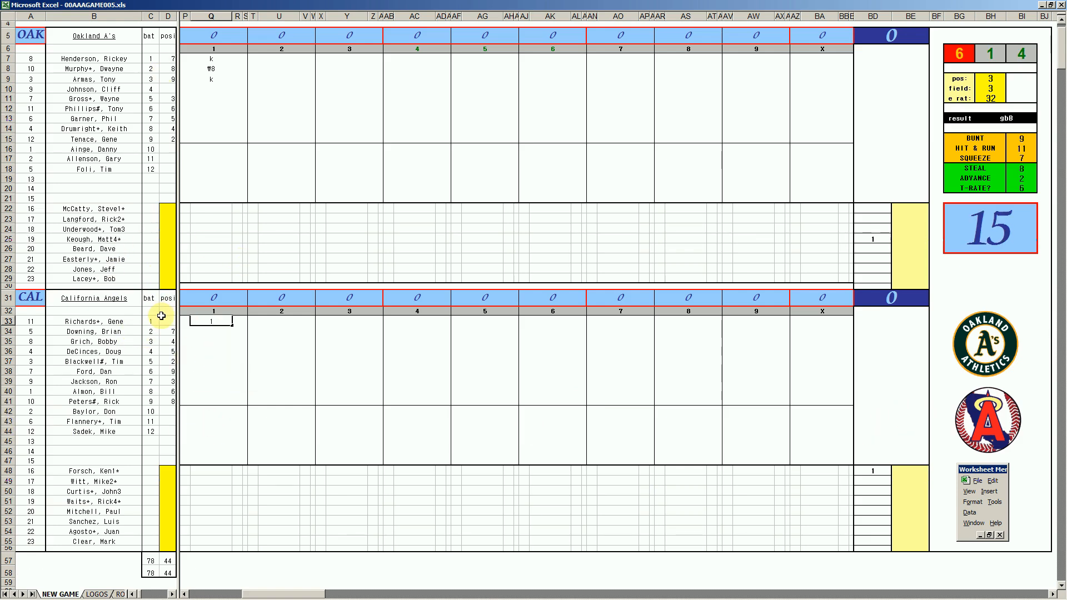
{"action": "key", "text": "Up"}
{"action": "key", "text": "Right"}
{"action": "key", "text": "Right"}
{"action": "key", "text": "Return"}
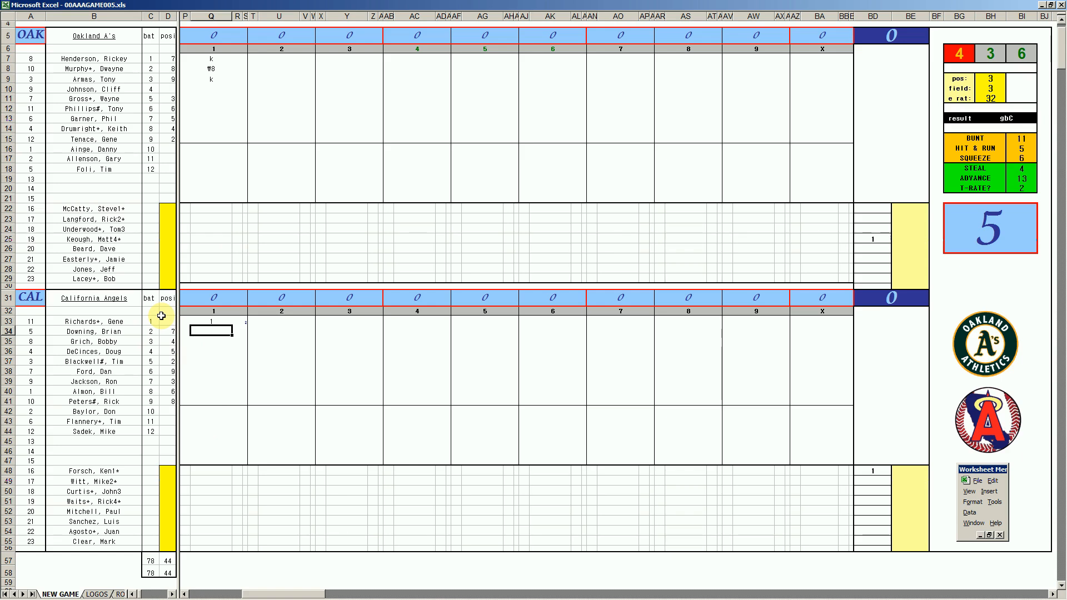
- Record ₩7, ₩8 and ₩6 for California's second to fourth batters in first-inning cells Q34 to Q36
{"action": "type", "text": "#7"}
{"action": "key", "text": "Return"}
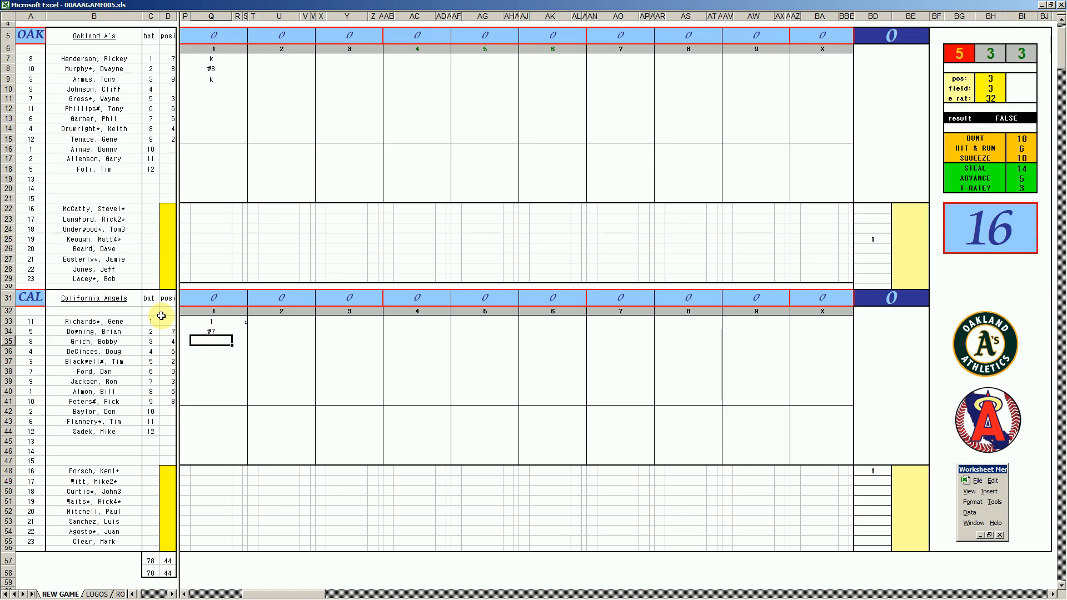
{"action": "type", "text": "#8"}
{"action": "key", "text": "Return"}
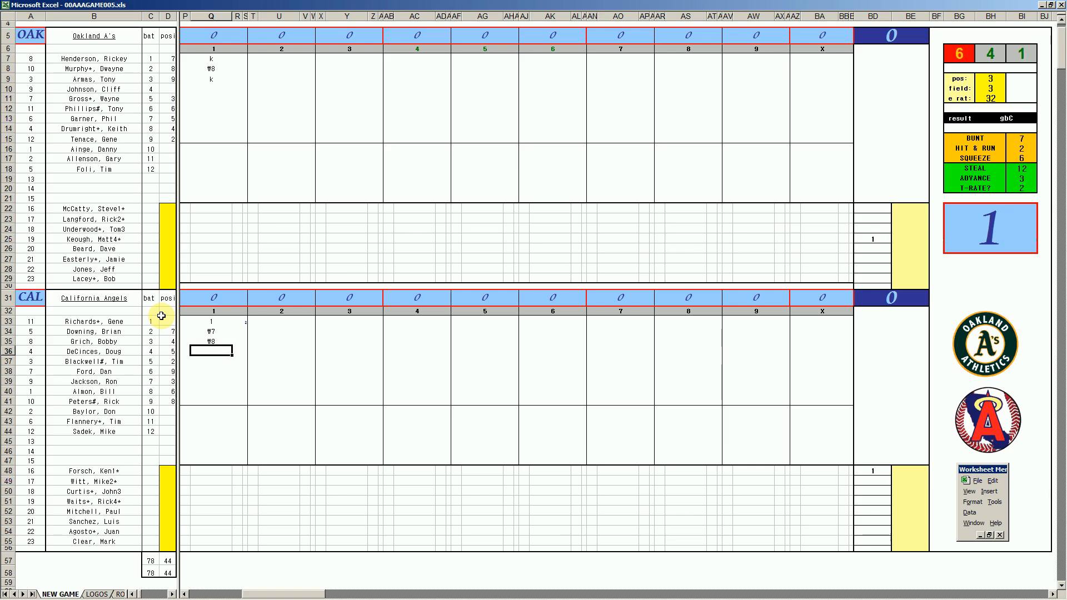
{"action": "type", "text": "#6"}
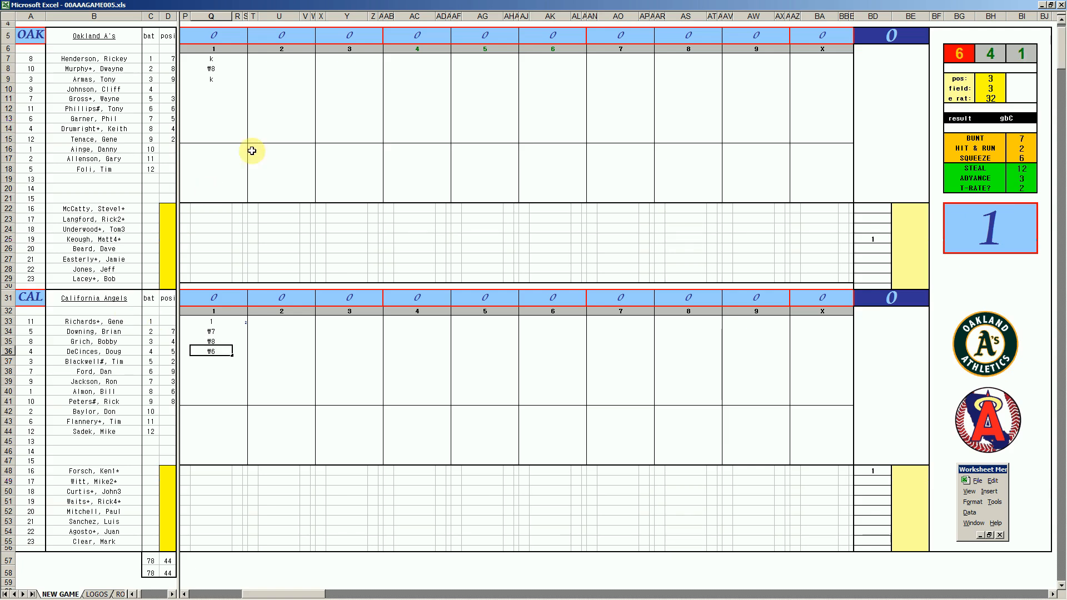
- Score Oakland's second inning for batters four to eight by entering 1, ₩7, 8, ₩8 and k in U10 to U14
{"action": "left_click", "coordinate": [267, 87]}
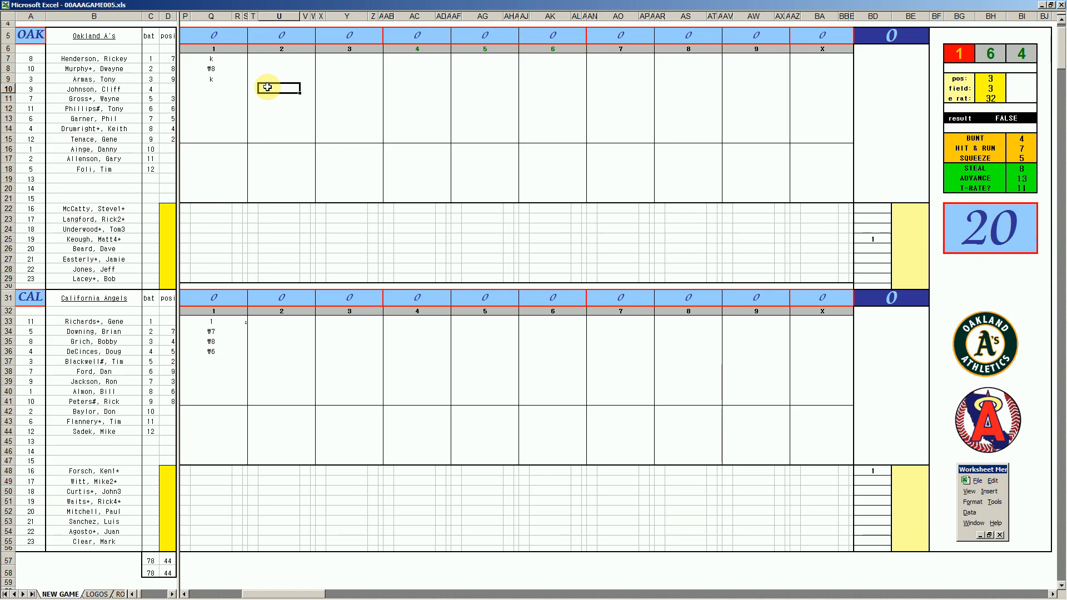
{"action": "type", "text": "1"}
{"action": "key", "text": "Return"}
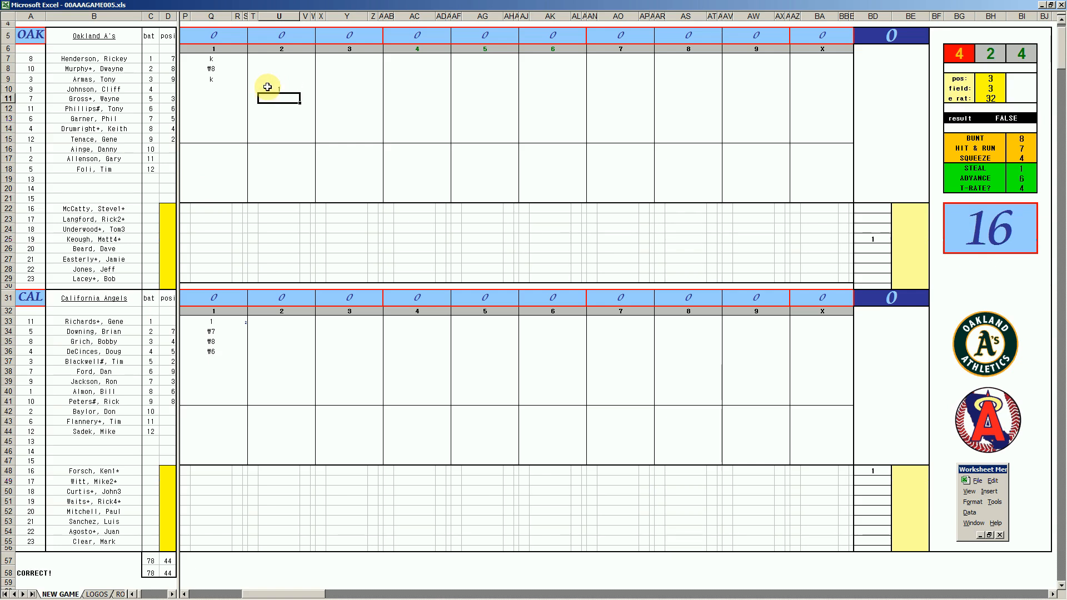
{"action": "type", "text": "#7"}
{"action": "key", "text": "Return"}
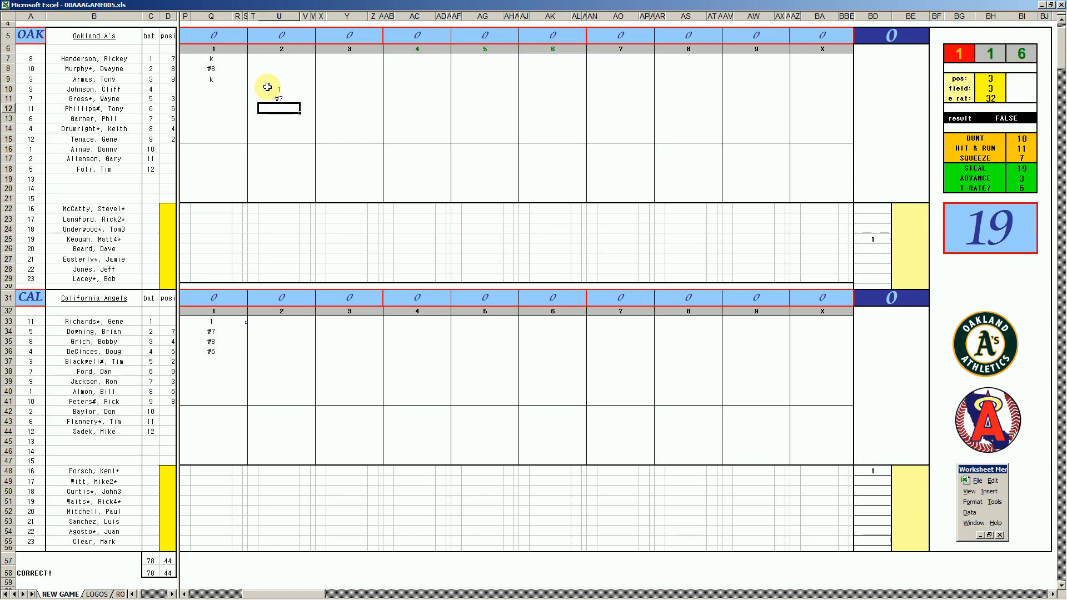
{"action": "type", "text": "8"}
{"action": "key", "text": "Return"}
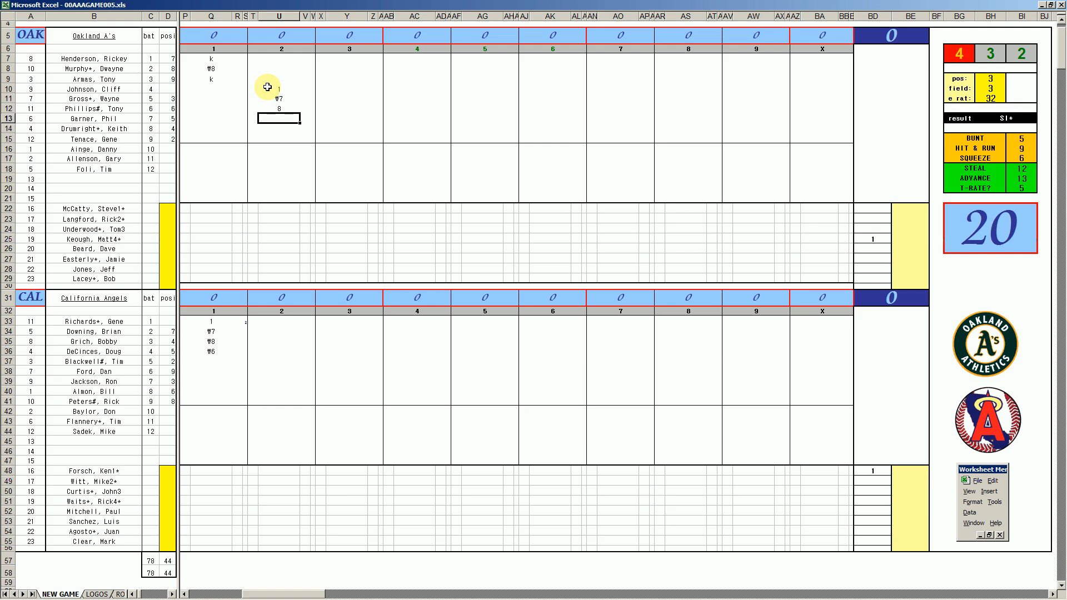
{"action": "type", "text": "#8"}
{"action": "key", "text": "Return"}
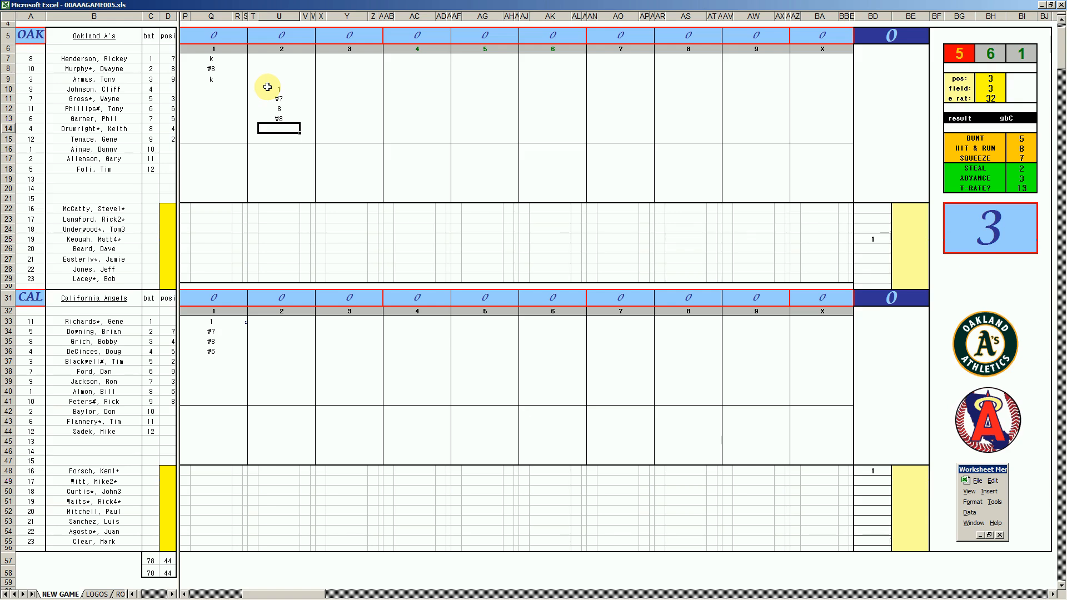
{"action": "type", "text": "k"}
- Score California's second inning for batters five to nine by entering 1, ₩7, 8, ₩7 and ₩43 in U37 to U41
{"action": "left_click", "coordinate": [280, 360]}
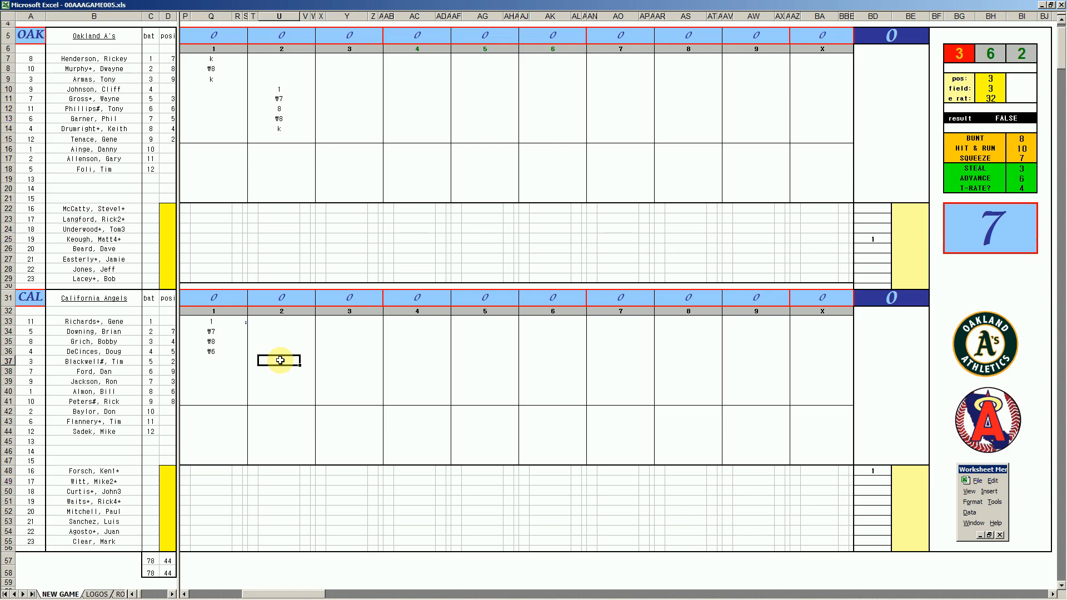
{"action": "key", "text": "Return"}
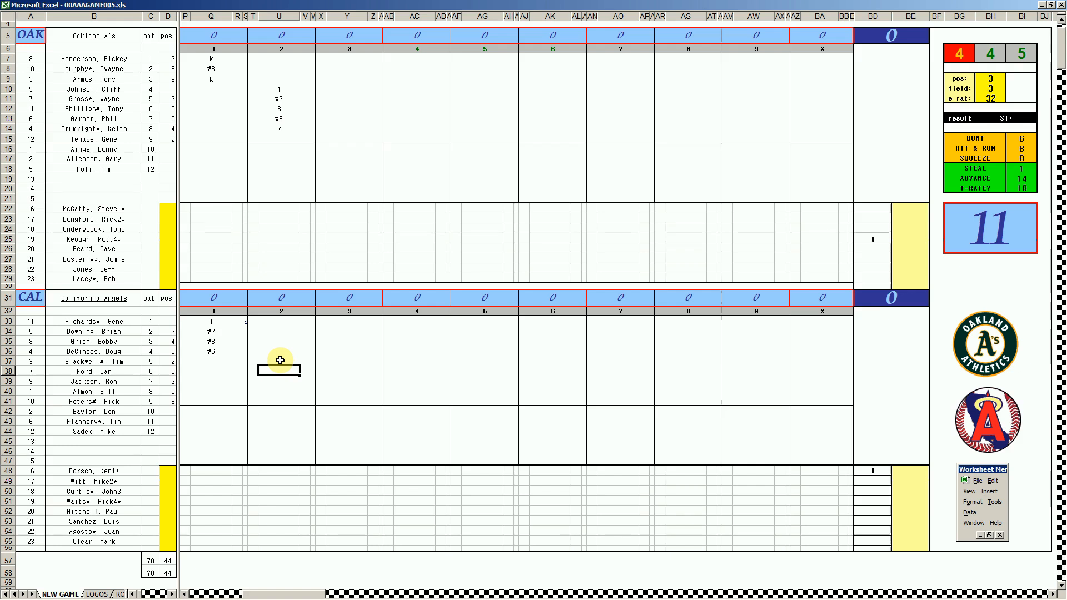
{"action": "type", "text": "#7"}
{"action": "key", "text": "Return"}
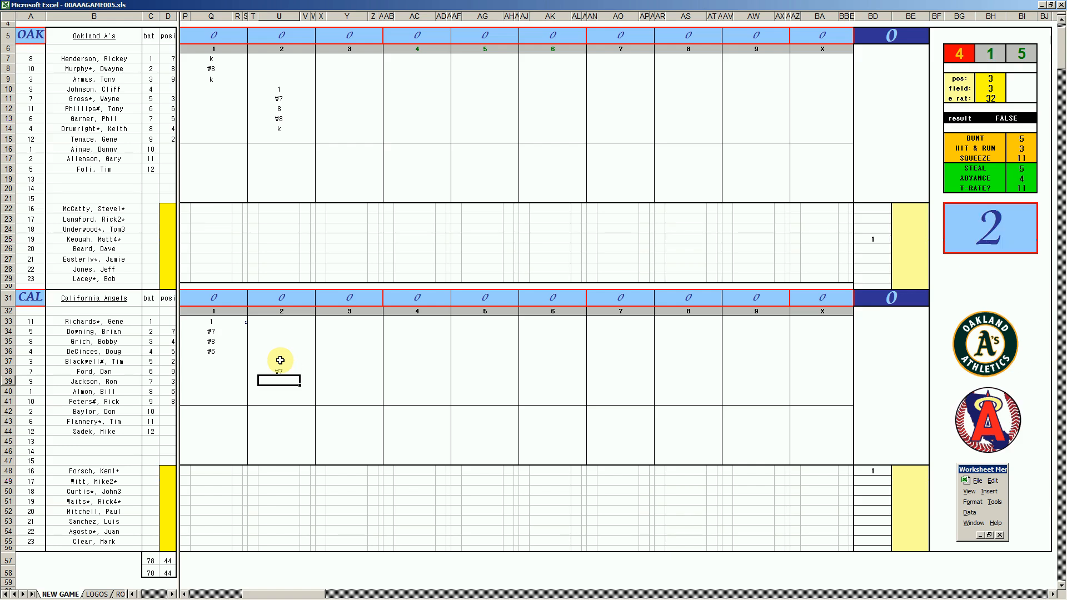
{"action": "type", "text": "8"}
{"action": "key", "text": "Return"}
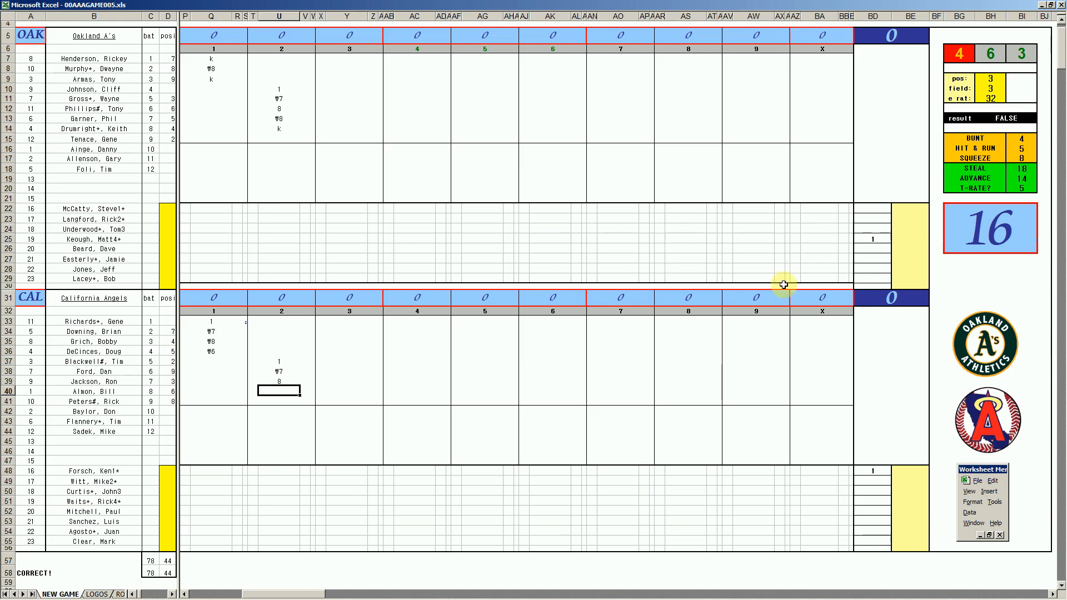
{"action": "type", "text": "\\7"}
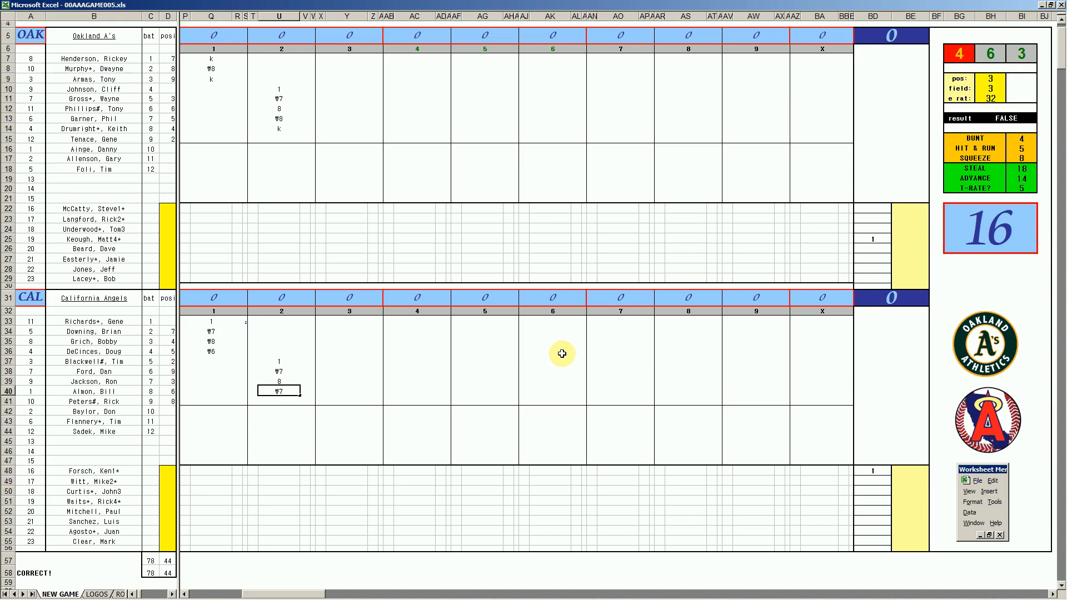
{"action": "key", "text": "Return"}
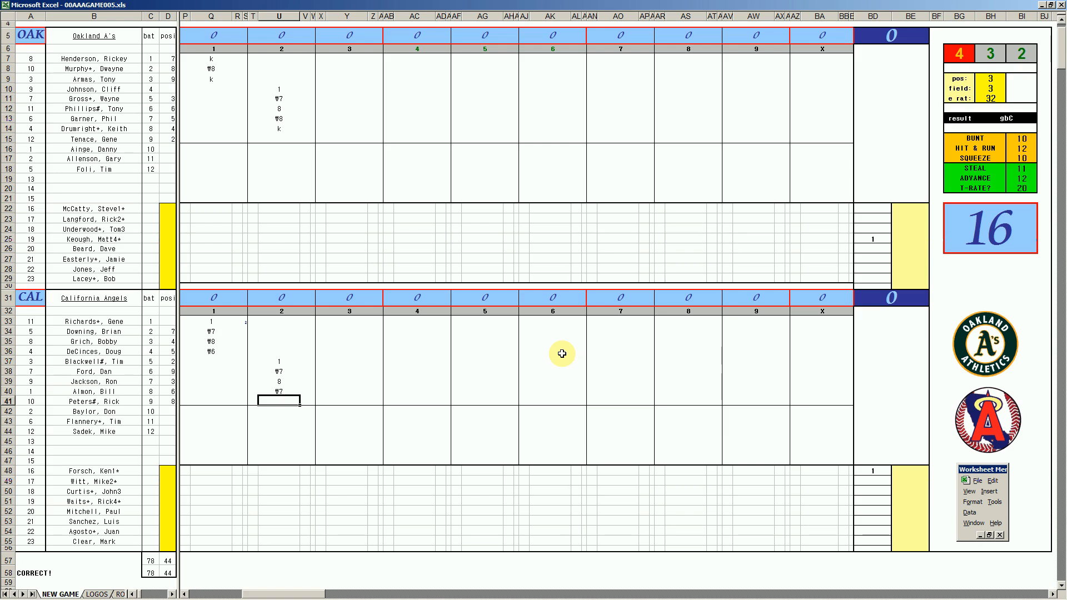
{"action": "type", "text": "\\43"}
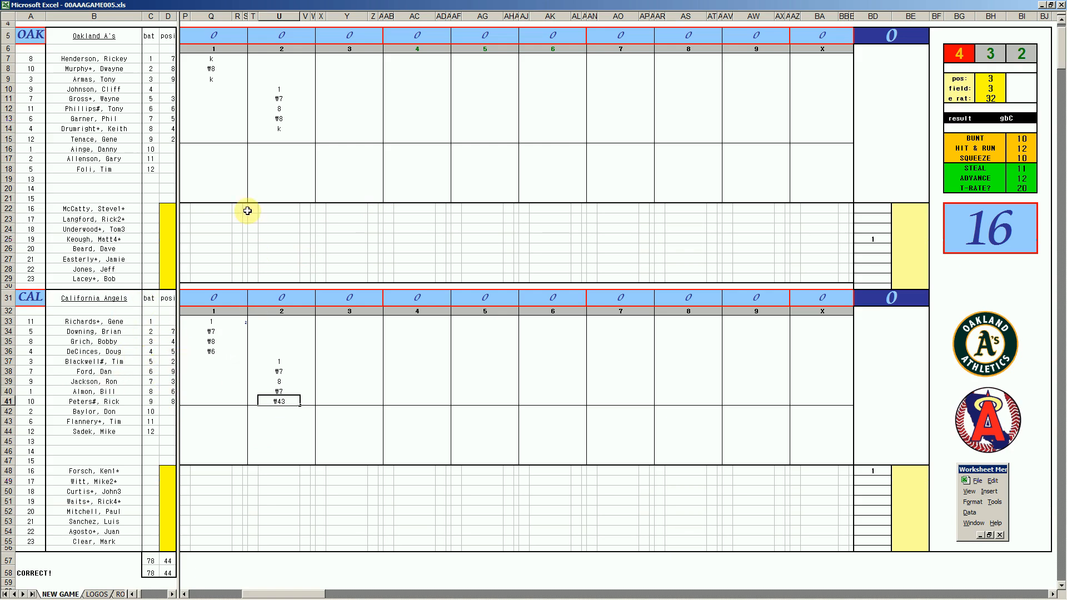
- Score Oakland's third inning with ₩4 for the ninth batter in Y15, ₩63 in Y7 and k in Y8
{"action": "left_click", "coordinate": [344, 139]}
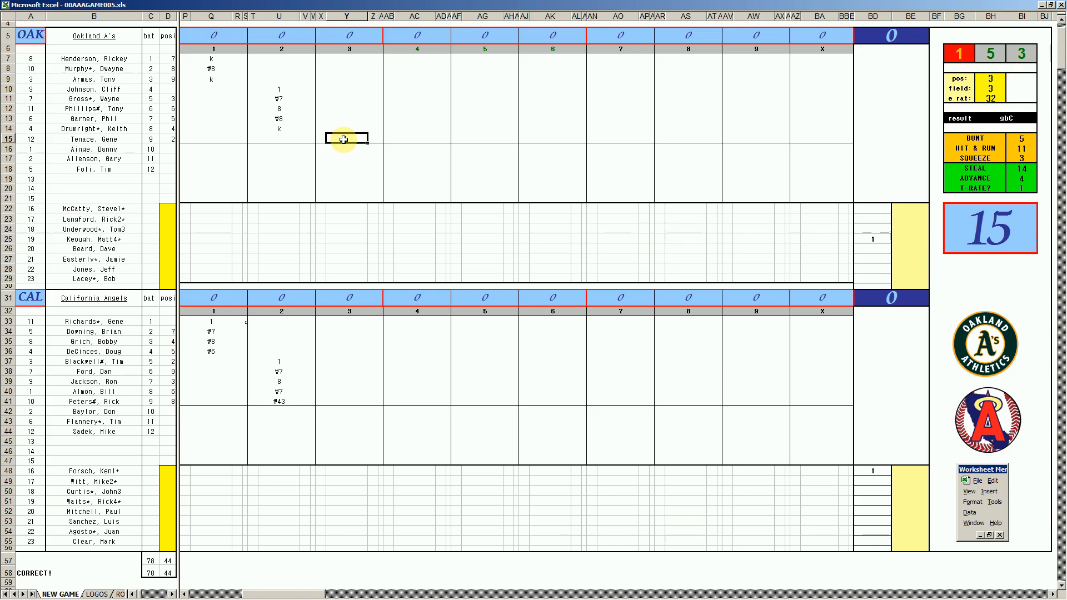
{"action": "type", "text": "\\4"}
{"action": "key", "text": "Return"}
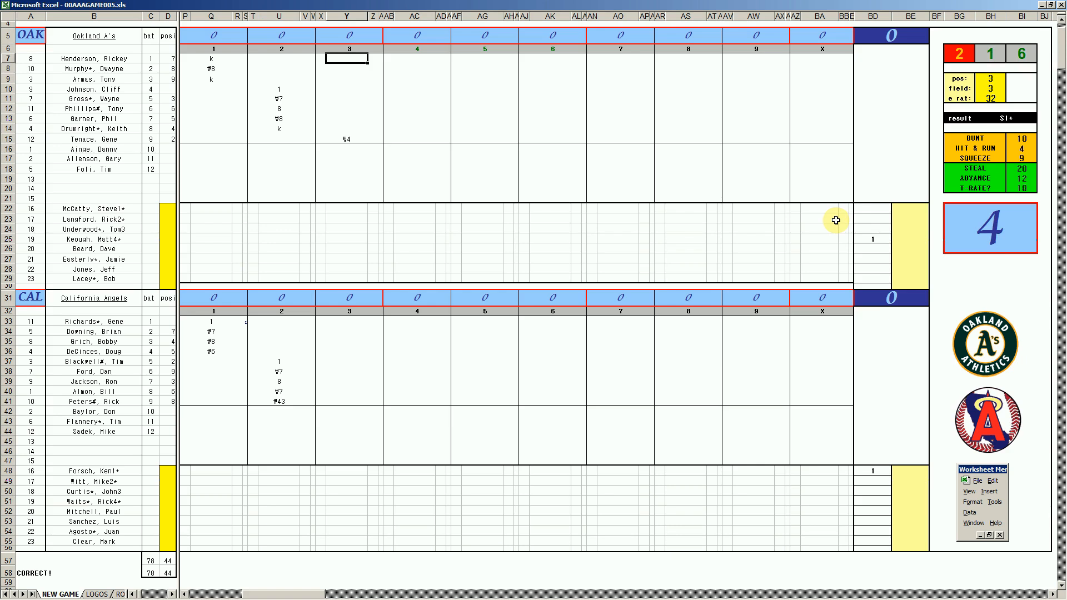
{"action": "type", "text": "\\63"}
{"action": "key", "text": "Return"}
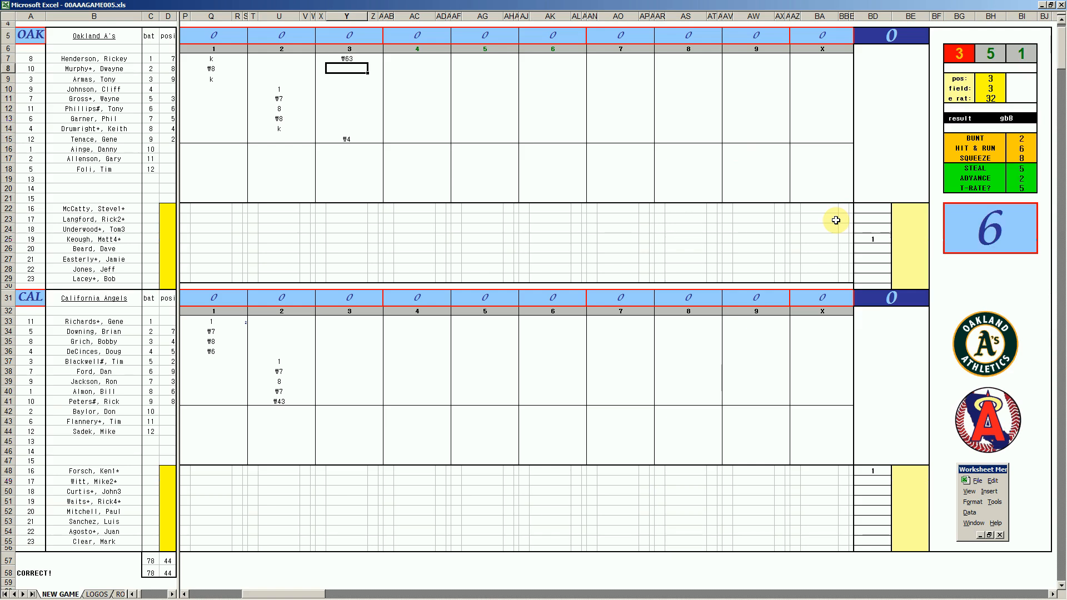
{"action": "type", "text": "k"}
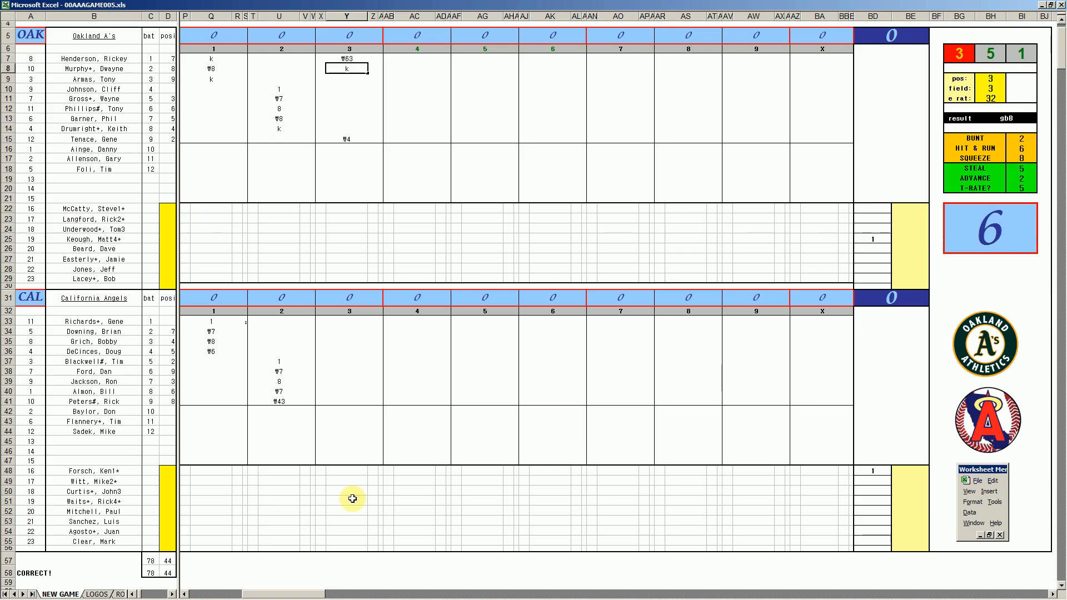
- Record 1 for California's leadoff batter in third-inning cell Y33 and add the small notation beside it in AA33
{"action": "left_click", "coordinate": [358, 319]}
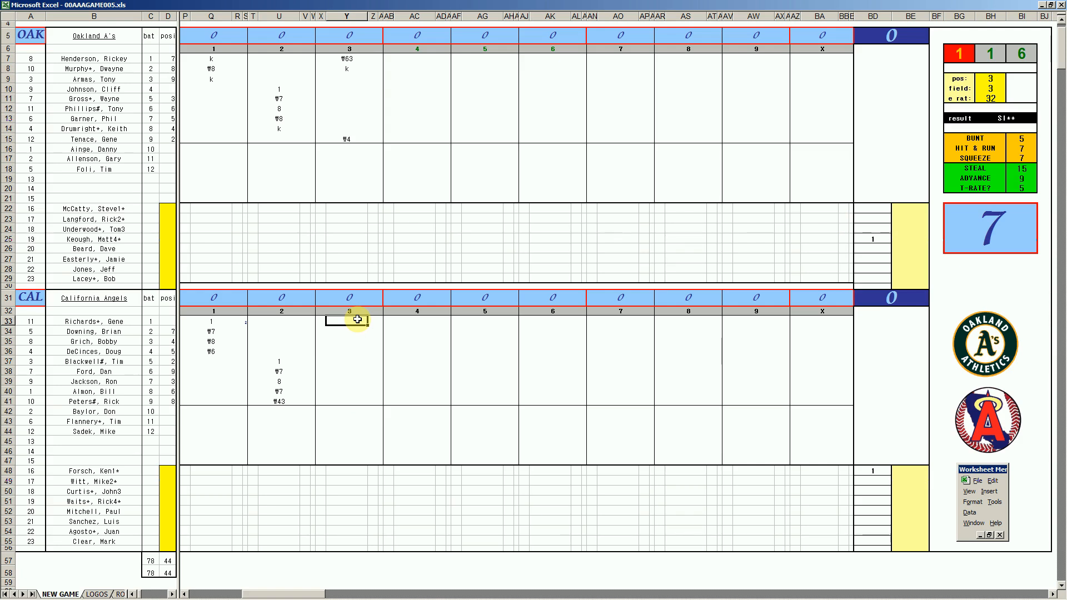
{"action": "type", "text": "1"}
{"action": "key", "text": "Return"}
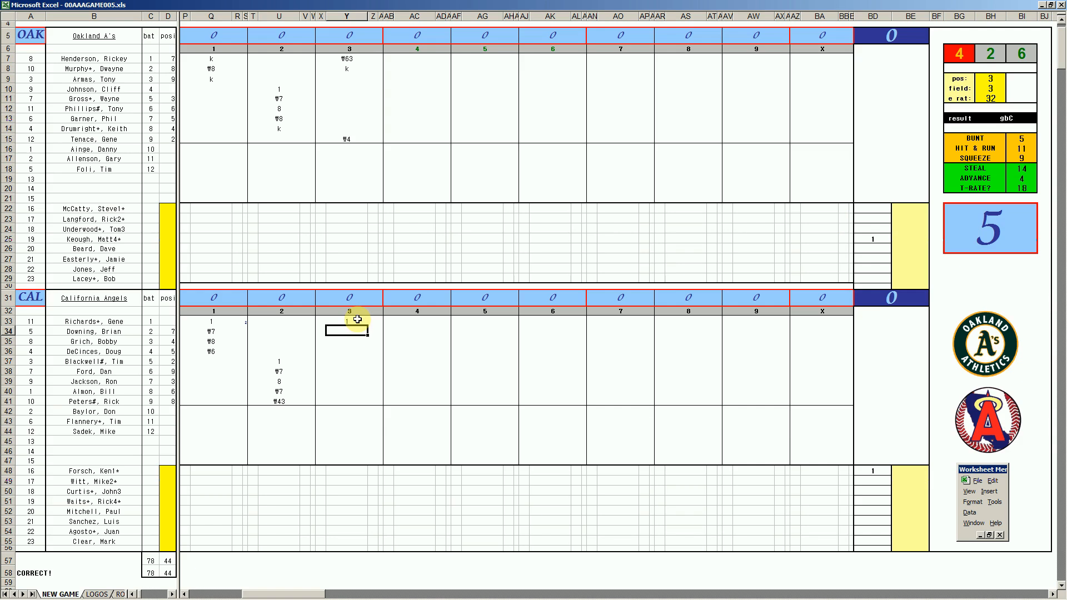
{"action": "key", "text": "Up"}
{"action": "key", "text": "Right"}
{"action": "key", "text": "Right"}
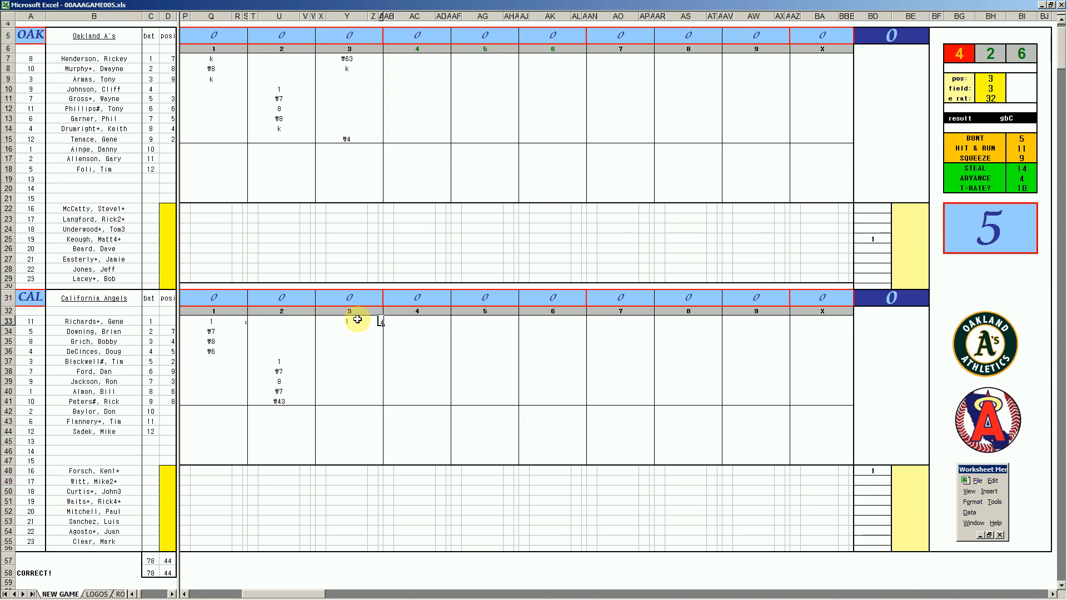
{"action": "key", "text": "Left"}
{"action": "key", "text": "Left"}
{"action": "key", "text": "Down"}
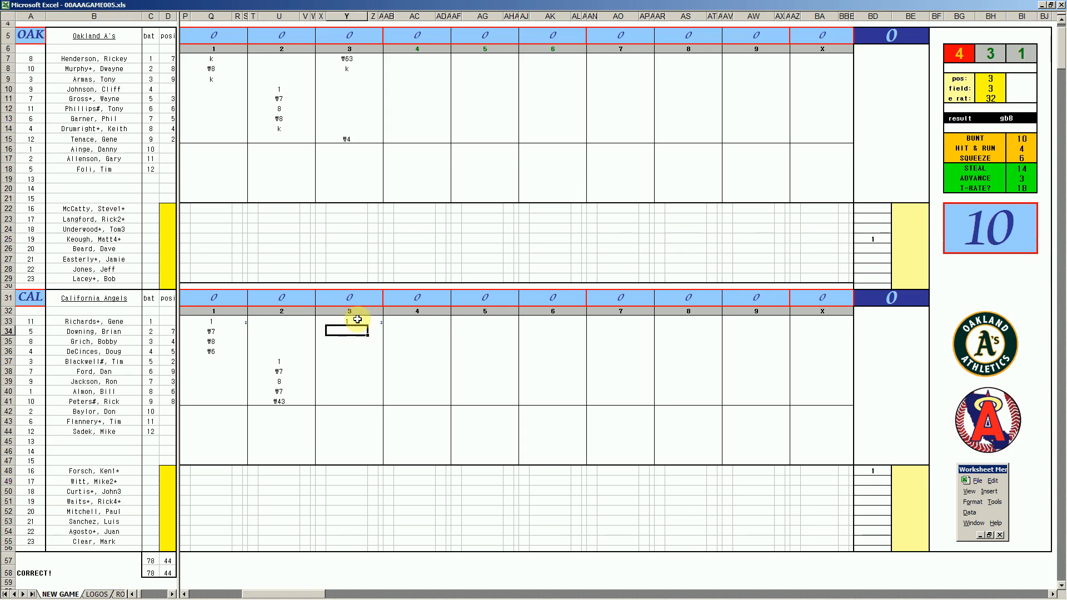
- Set the fielding chart lookup to position 6 and fielding rating 4 for California's second batter
{"action": "key", "text": "ctrl+q"}
{"action": "type", "text": "6"}
{"action": "key", "text": "Return"}
{"action": "type", "text": "4"}
{"action": "key", "text": "Return"}
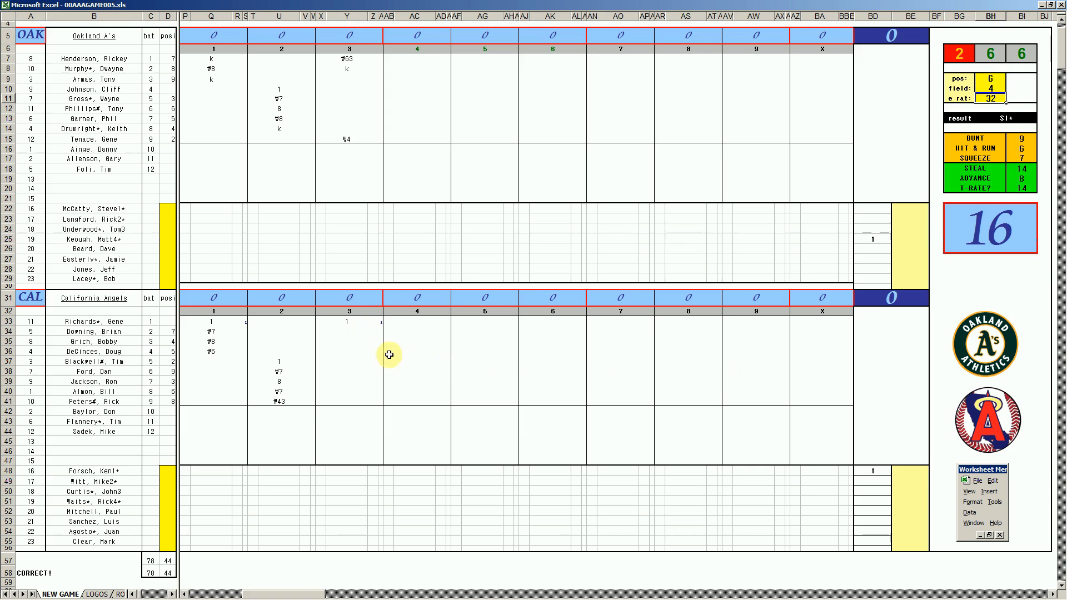
- Record 1 in Y34 and k in Y35 for California's second and third batters in the third inning
{"action": "left_click", "coordinate": [351, 329]}
{"action": "type", "text": "1"}
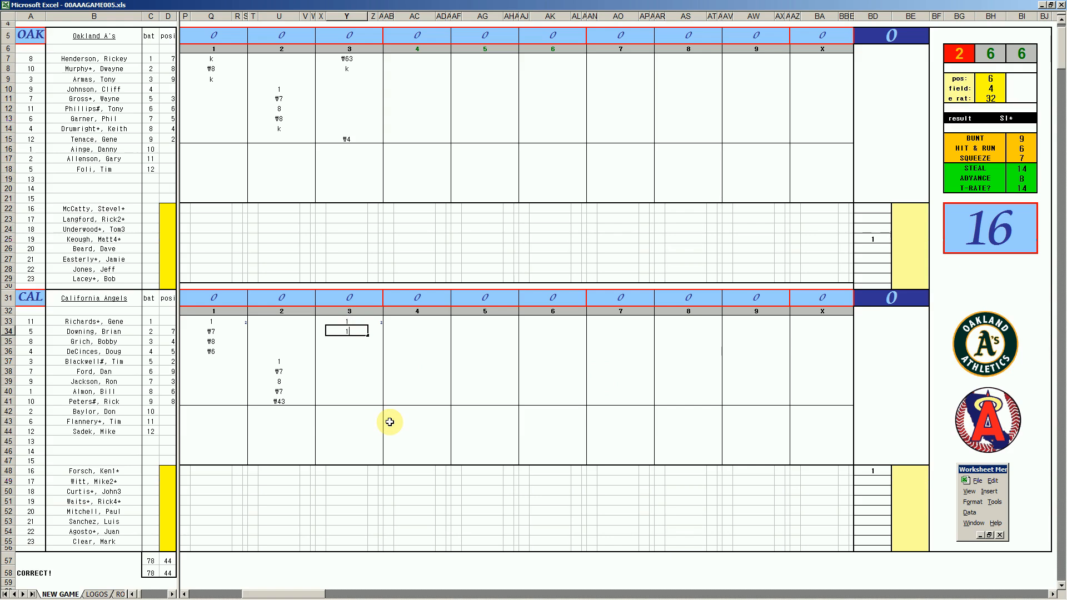
{"action": "key", "text": "Return"}
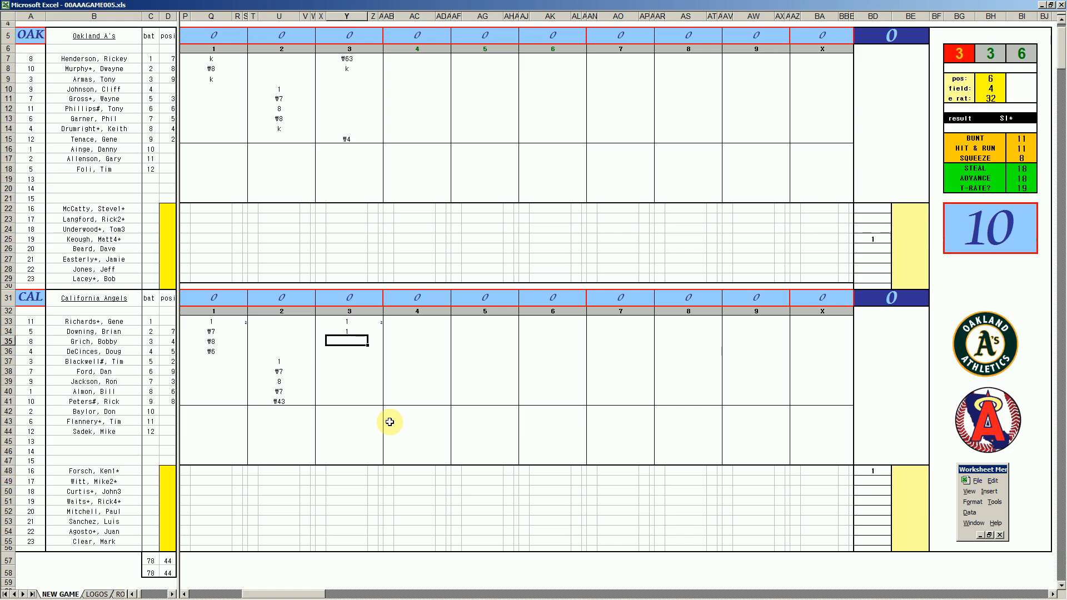
{"action": "type", "text": "k"}
{"action": "key", "text": "Return"}
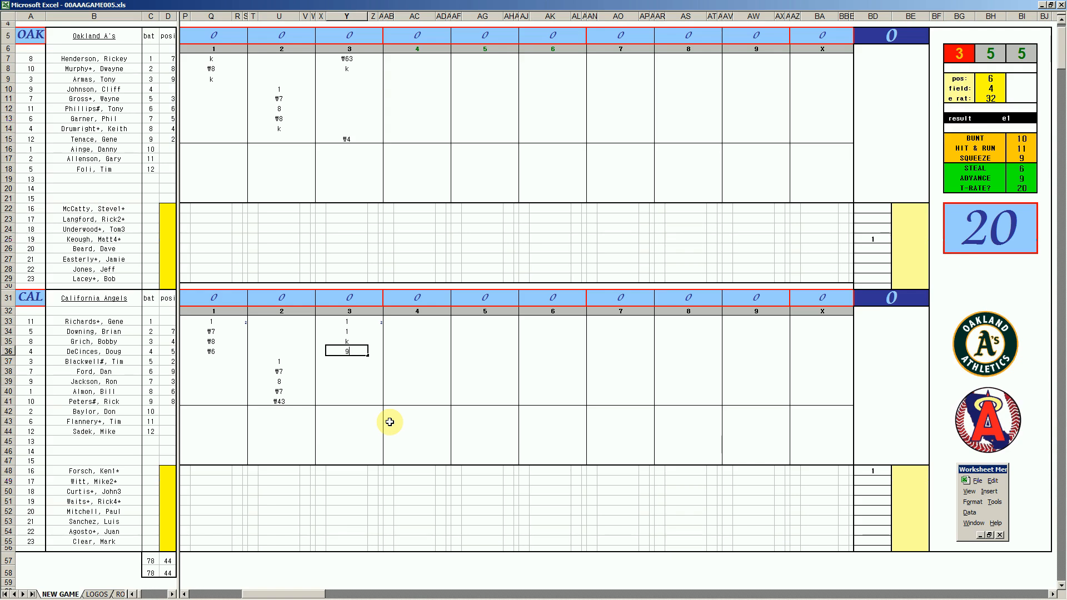
- Record 9 for California's fourth batter in Y36, enter 1 beside it in Z36, and enter 1 for the leadoff batter's run in X33
{"action": "key", "text": "Return"}
{"action": "key", "text": "Up"}
{"action": "key", "text": "Right"}
{"action": "type", "text": "1"}
{"action": "key", "text": "Left"}
{"action": "key", "text": "Left"}
{"action": "key", "text": "Up"}
{"action": "key", "text": "Up"}
{"action": "key", "text": "Up"}
{"action": "type", "text": "1"}
{"action": "key", "text": "Right"}
{"action": "key", "text": "Down"}
{"action": "key", "text": "Down"}
{"action": "key", "text": "Down"}
{"action": "key", "text": "Down"}
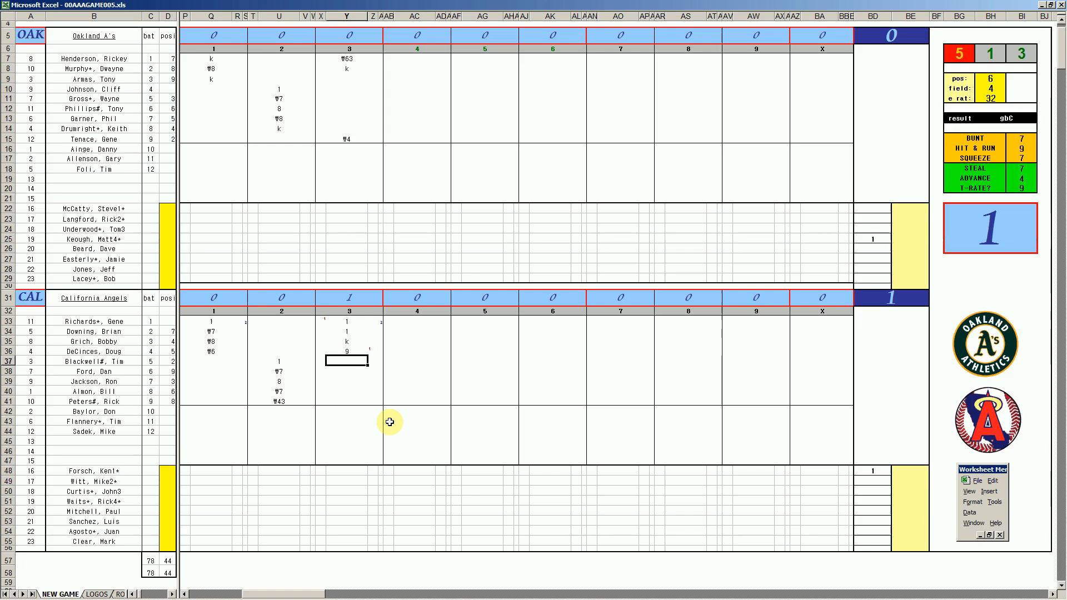
- Set the fielding chart lookup to position 8, fielding rating 1 and error rating 9 for California's fifth batter
{"action": "key", "text": "ctrl+q"}
{"action": "type", "text": "8"}
{"action": "key", "text": "Return"}
{"action": "type", "text": "1"}
{"action": "key", "text": "Return"}
{"action": "type", "text": "9"}
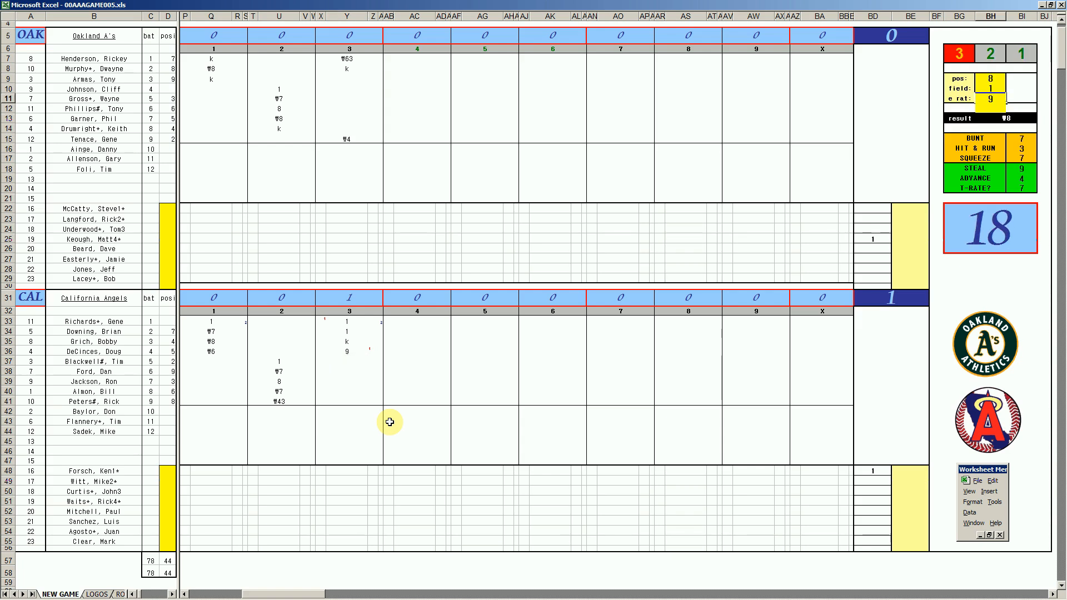
- Record ₩8 for California's fifth batter in Y37 and ₩8 for Oakland's third batter in AC9
{"action": "key", "text": "Return"}
{"action": "left_click", "coordinate": [345, 365]}
{"action": "type", "text": "\\8"}
{"action": "left_click", "coordinate": [415, 82]}
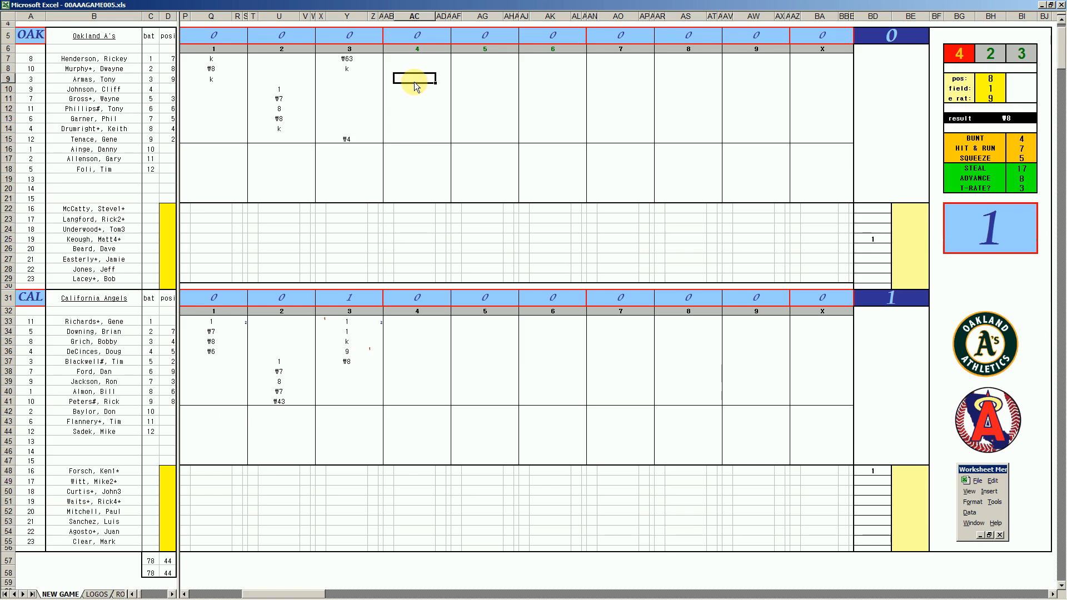
{"action": "type", "text": "\\8"}
{"action": "key", "text": "Return"}
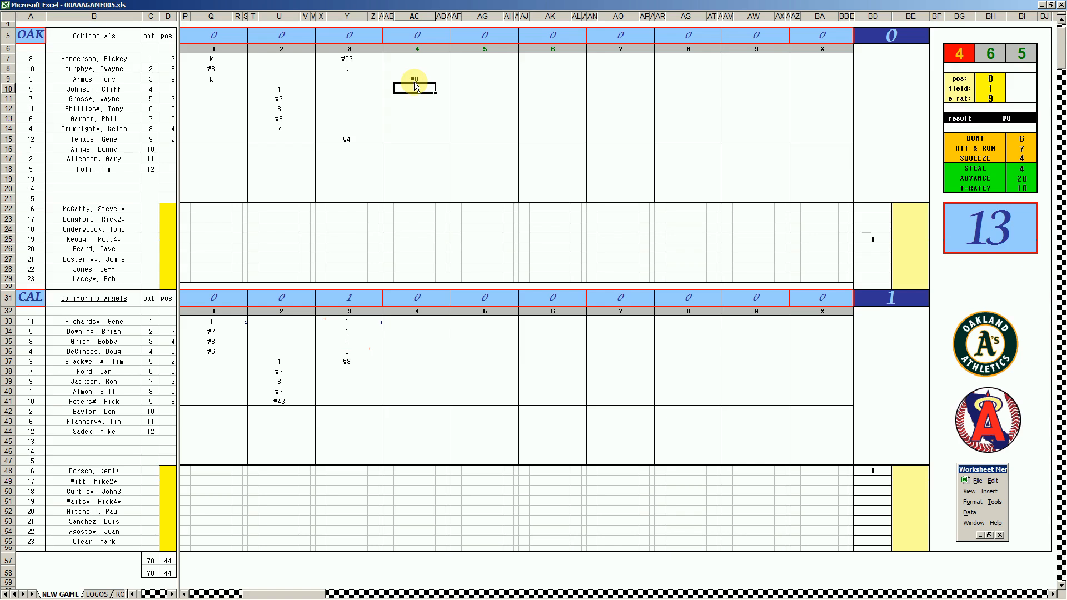
- Set the fielding chart lookup to position 7, fielding rating 3 and error rating 0 for Oakland's fourth batter
{"action": "key", "text": "ctrl+q"}
{"action": "type", "text": "7"}
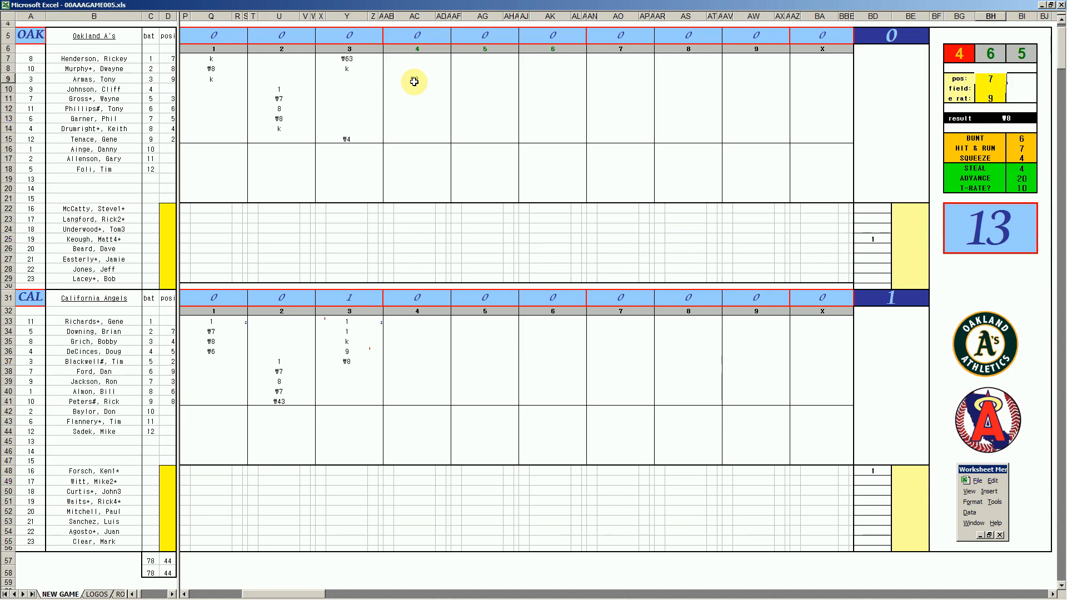
{"action": "key", "text": "Return"}
{"action": "type", "text": "3"}
{"action": "key", "text": "Return"}
{"action": "type", "text": "0"}
{"action": "key", "text": "Return"}
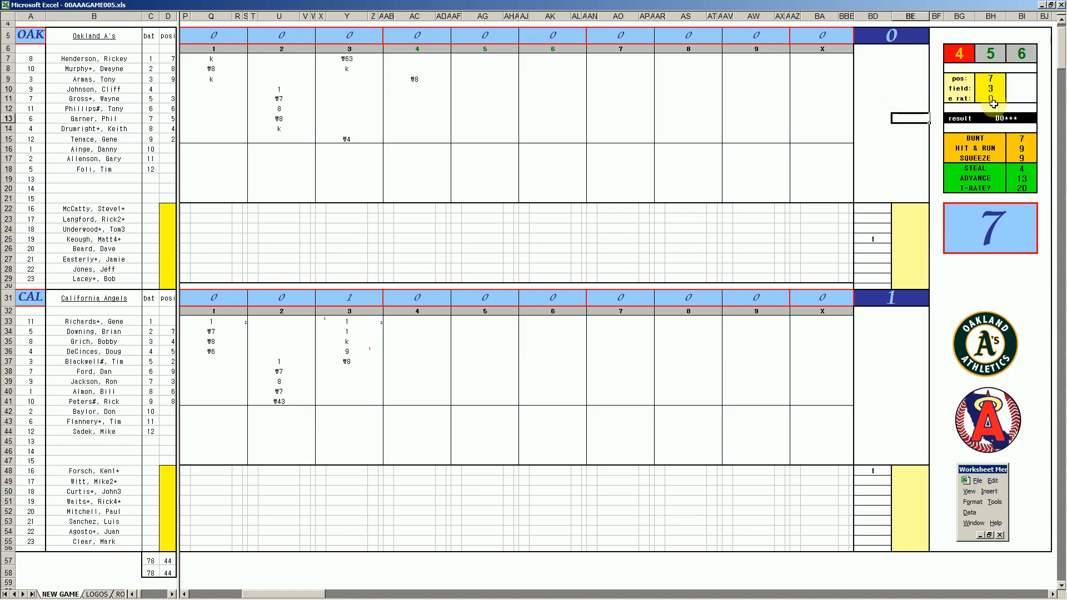
- Record 2, 1 and 1 for Oakland's fourth to sixth batters in AC10 to AC12, and enter 1 for the fourth batter's run in AB10
{"action": "left_click", "coordinate": [420, 91]}
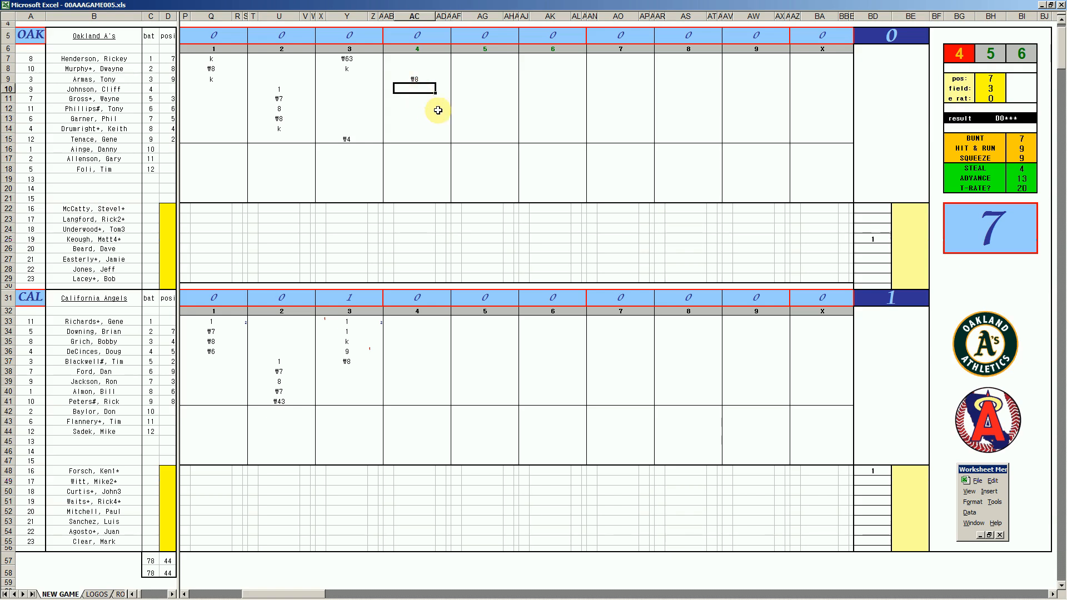
{"action": "type", "text": "2"}
{"action": "key", "text": "Return"}
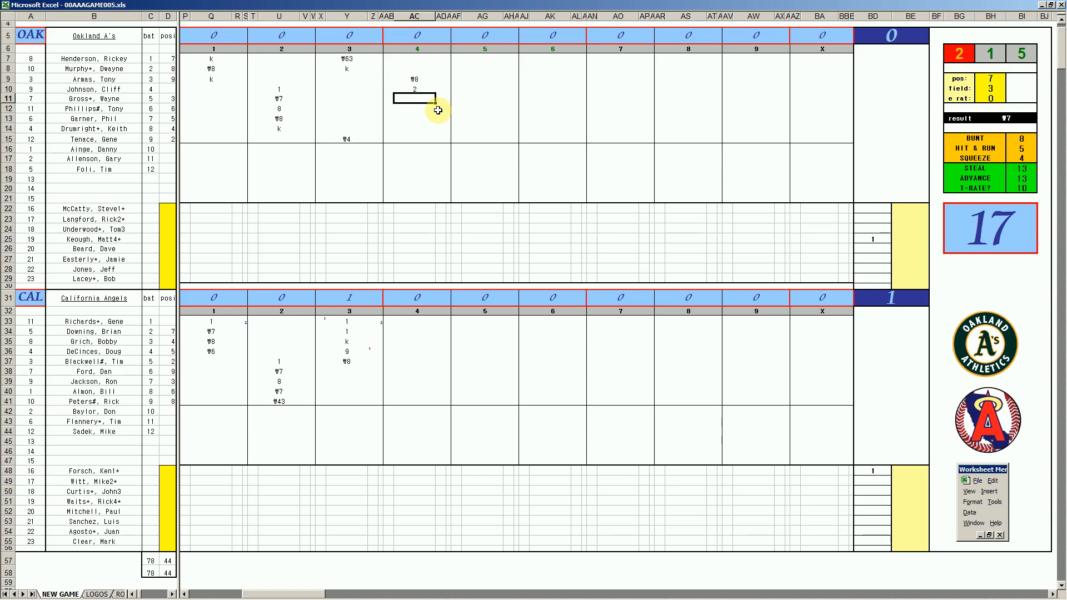
{"action": "type", "text": "1"}
{"action": "key", "text": "Return"}
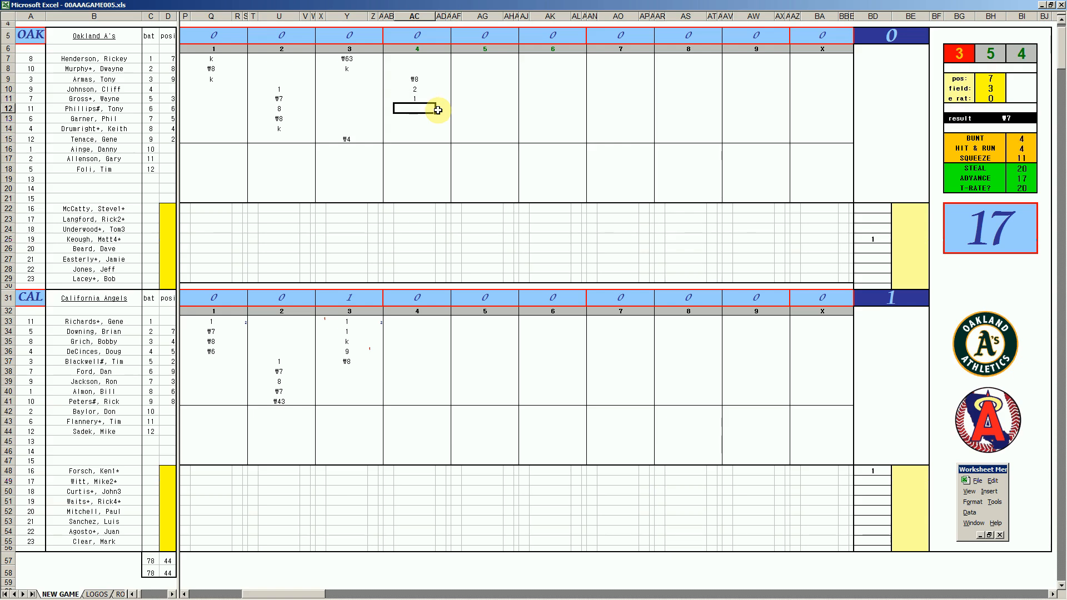
{"action": "type", "text": "1"}
{"action": "key", "text": "Return"}
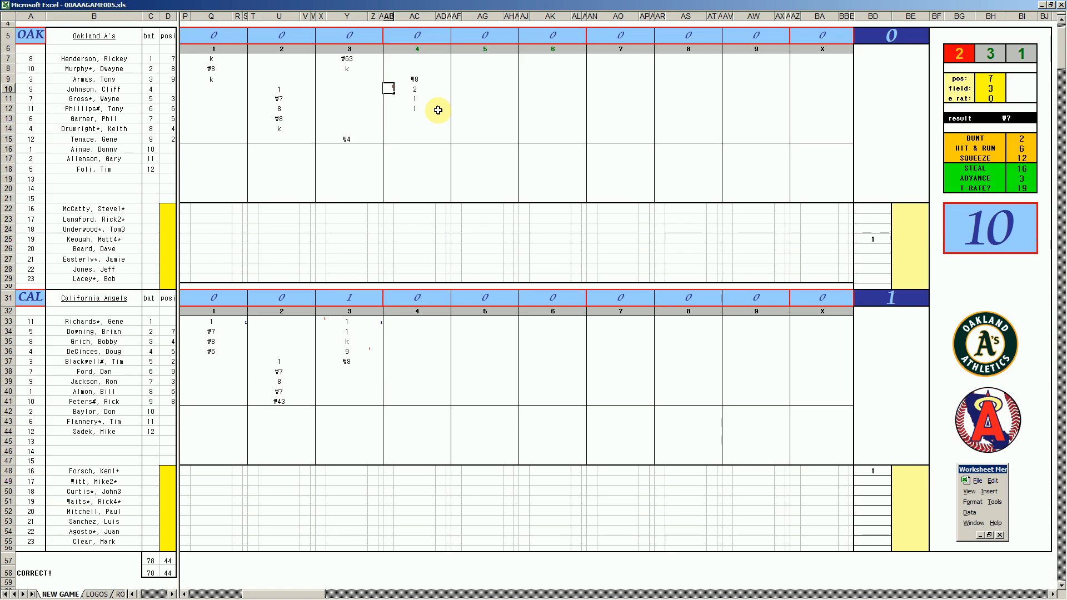
{"action": "type", "text": "1"}
{"action": "key", "text": "Return"}
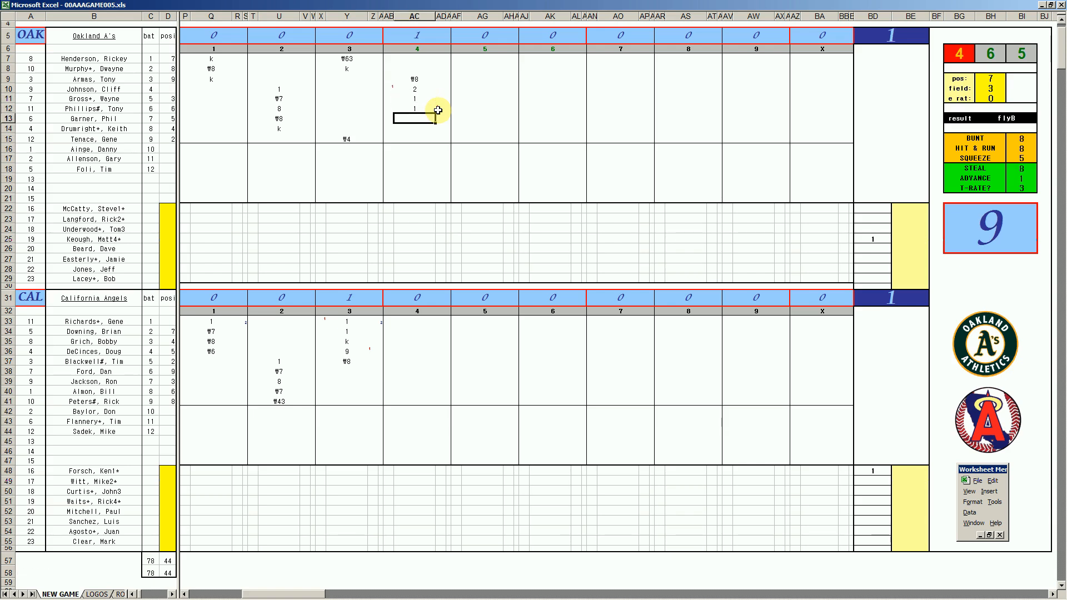
- Set the fielding chart lookup to position 7 and fielding rating 3 for Oakland's seventh batter
{"action": "key", "text": "ctrl+q"}
{"action": "type", "text": "7"}
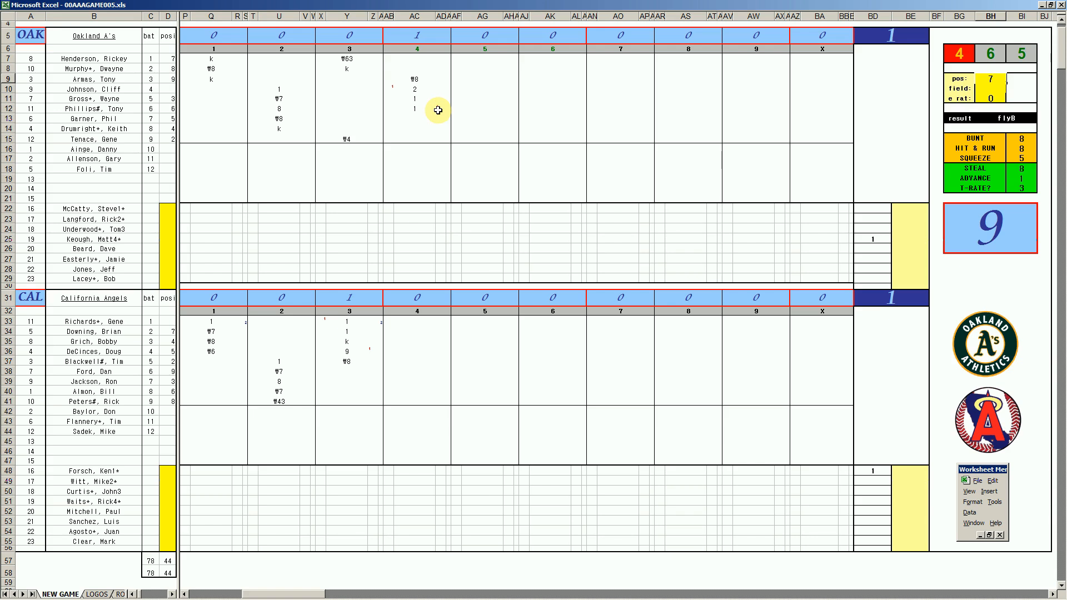
{"action": "key", "text": "Return"}
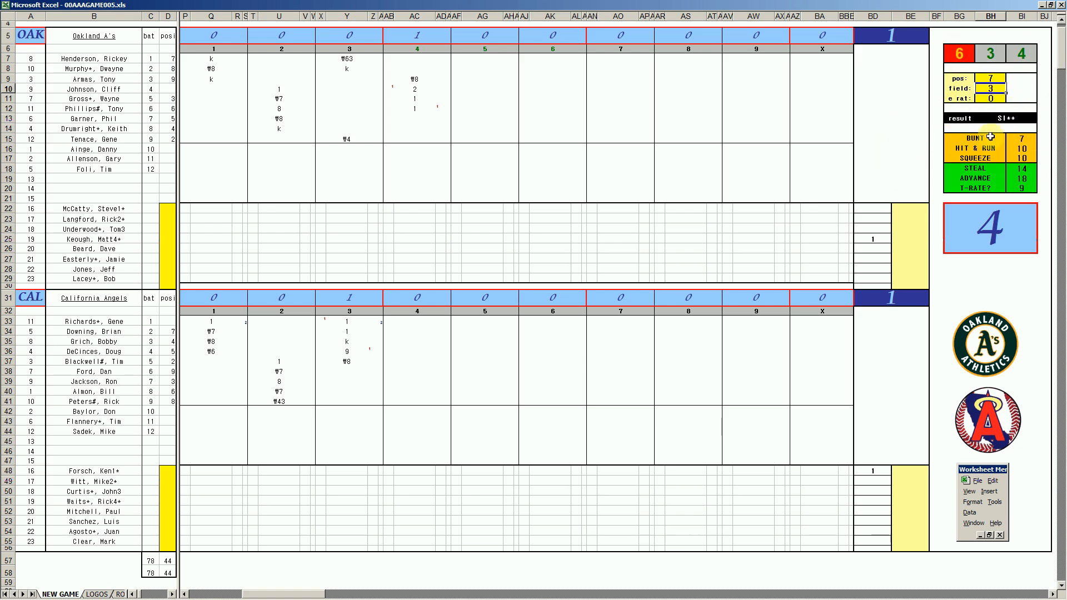
- Record 1 for Oakland's seventh batter in AC13, enter 1 beside it in AD13, and enter 1 for the fifth batter's run in AB11
{"action": "left_click", "coordinate": [413, 120]}
{"action": "type", "text": "1"}
{"action": "key", "text": "Right"}
{"action": "type", "text": "1"}
{"action": "key", "text": "Left"}
{"action": "key", "text": "Left"}
{"action": "key", "text": "Up"}
{"action": "key", "text": "Up"}
{"action": "type", "text": "1"}
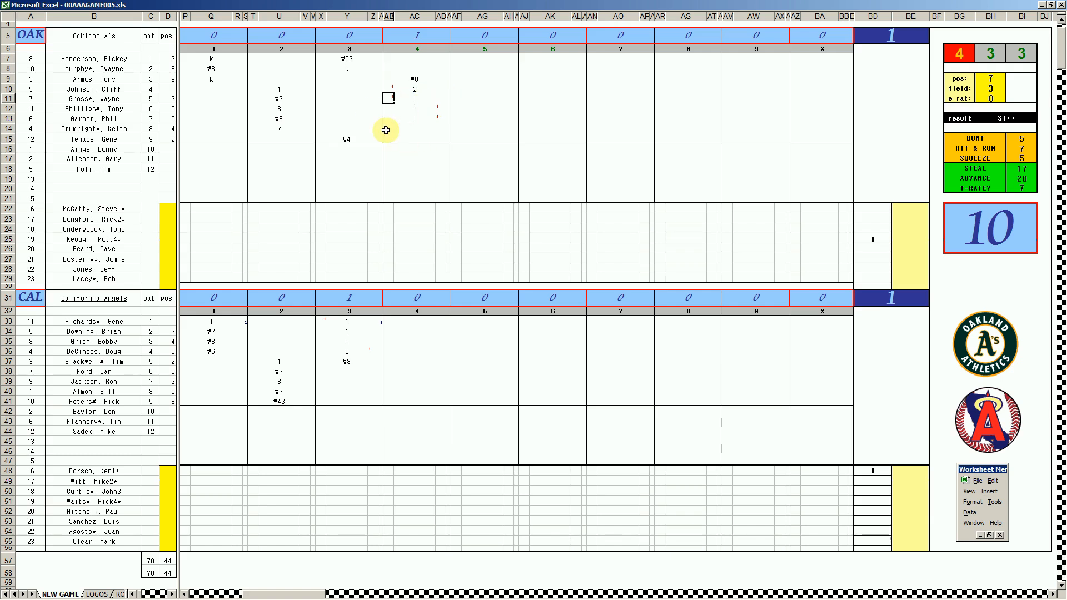
- Record ₩8 in AC14 and 4 in AC15 for Oakland's last two batters, and enter 1 for the runs in AB12, AB13 and AB15
{"action": "left_click", "coordinate": [422, 130]}
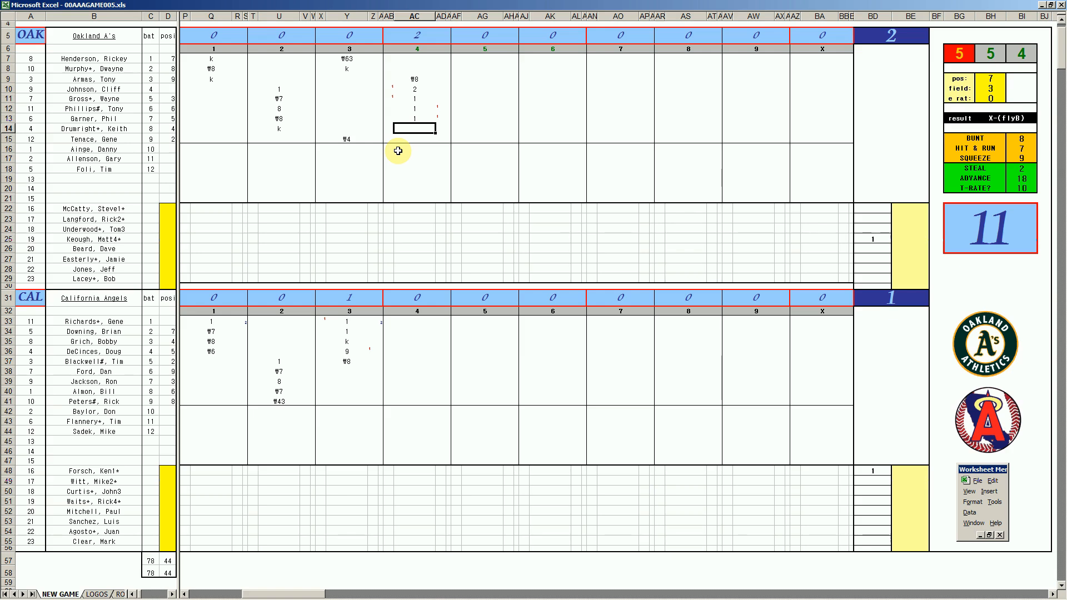
{"action": "type", "text": "\\8"}
{"action": "key", "text": "Return"}
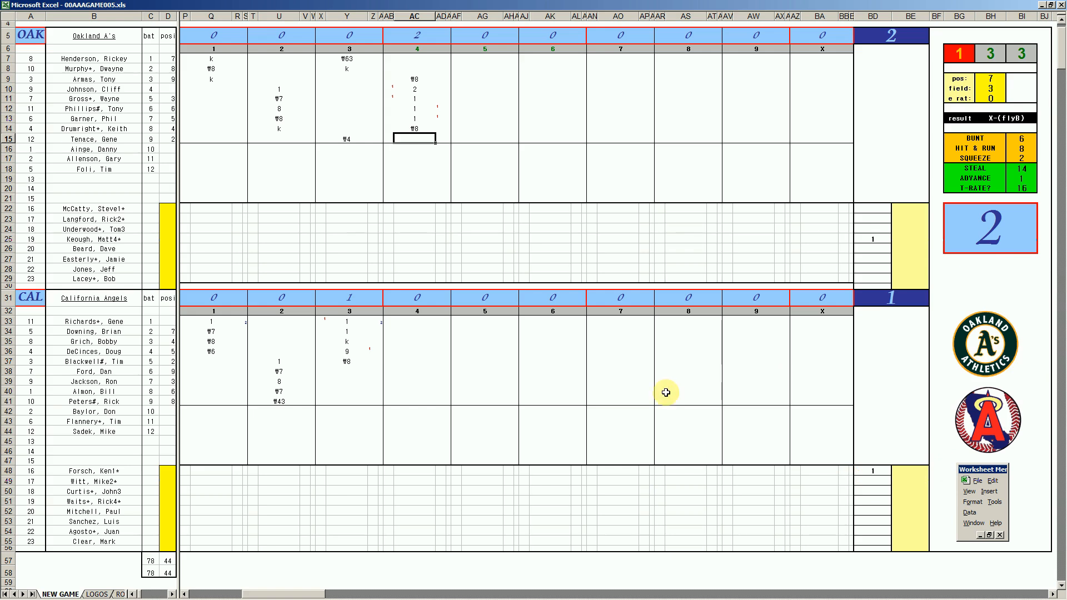
{"action": "type", "text": "4"}
{"action": "key", "text": "Return"}
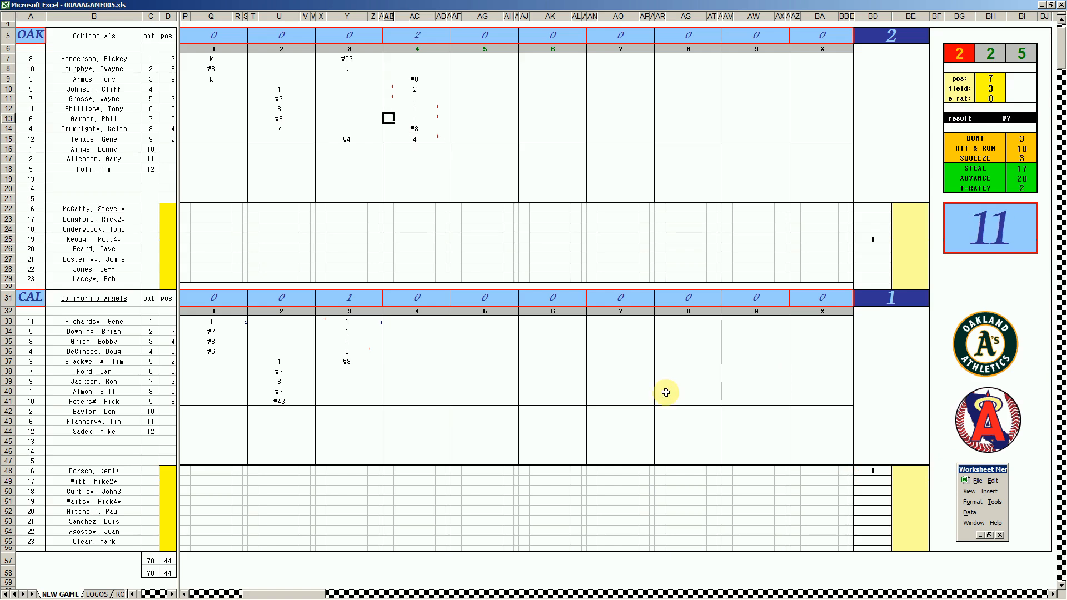
{"action": "type", "text": "1"}
{"action": "key", "text": "Return"}
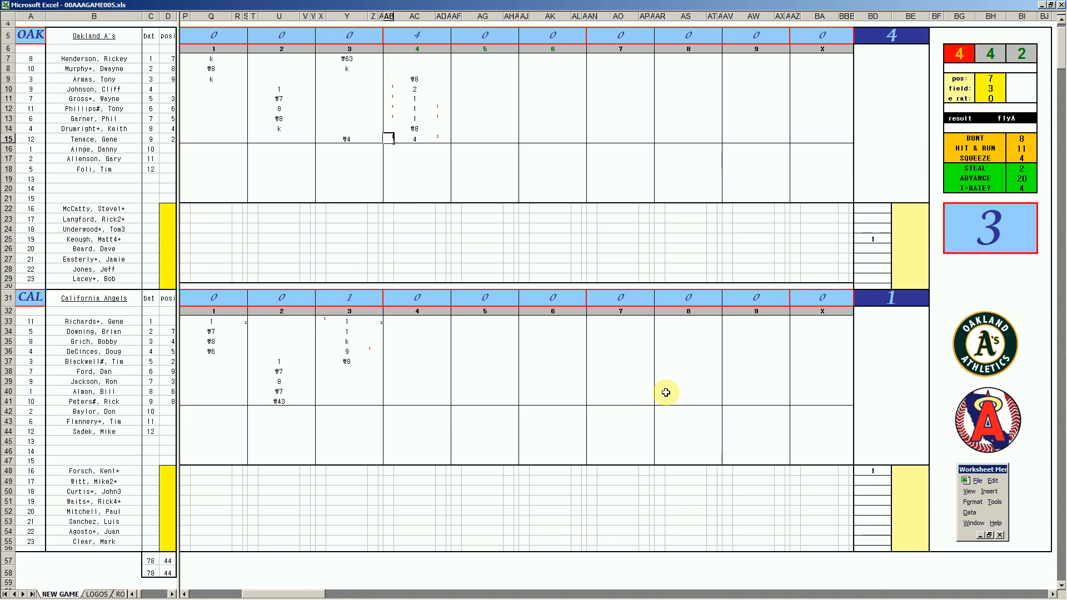
- Record ₩7 for Oakland's leadoff batter in AC7 and ₩7 for California's sixth batter in AC38
{"action": "left_click", "coordinate": [405, 59]}
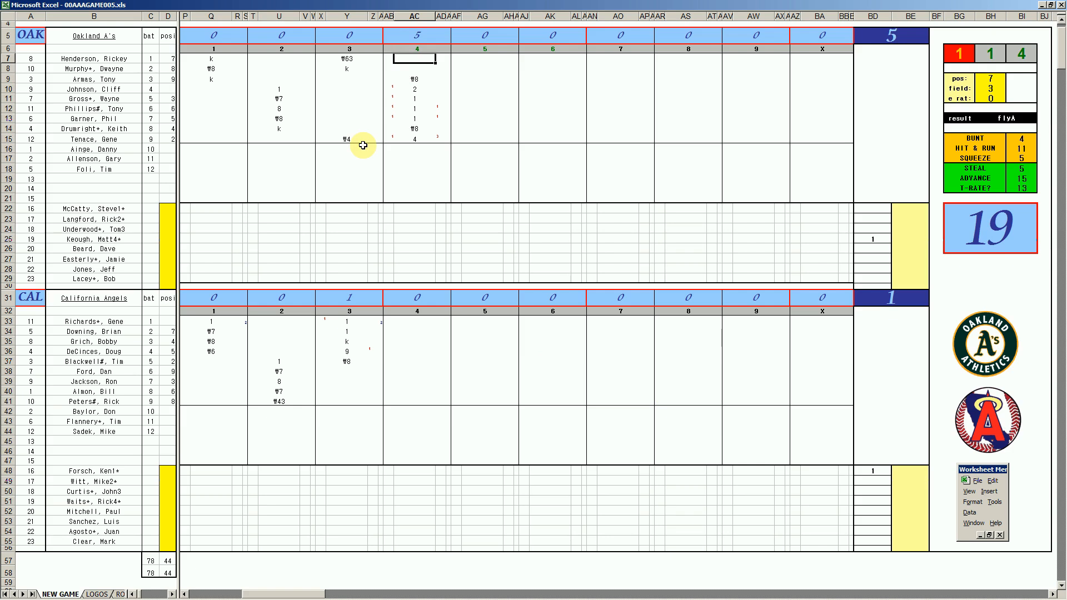
{"action": "type", "text": "\\7"}
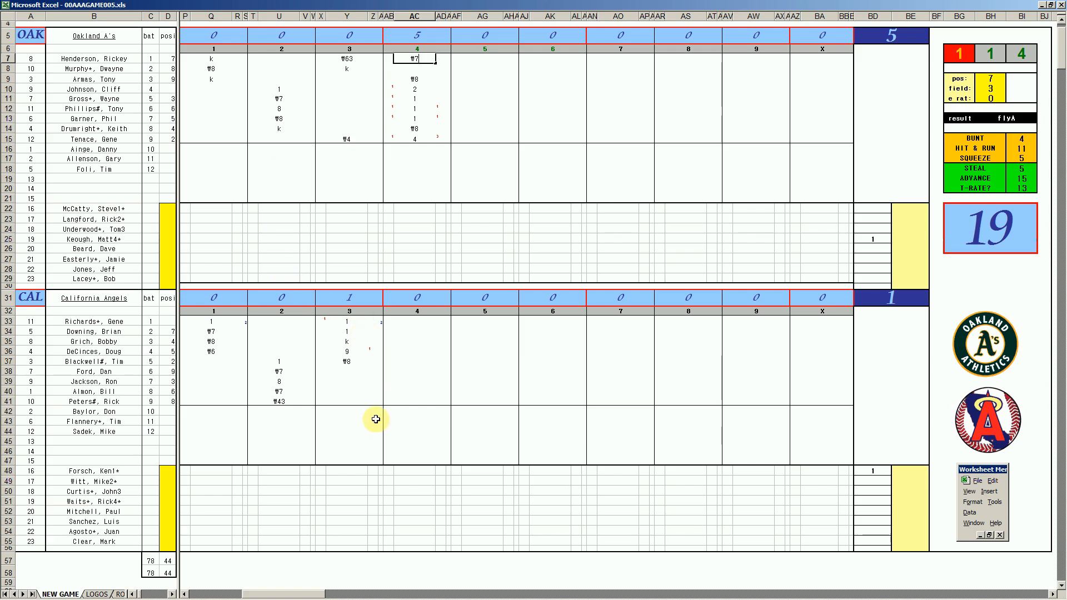
{"action": "left_click", "coordinate": [409, 374]}
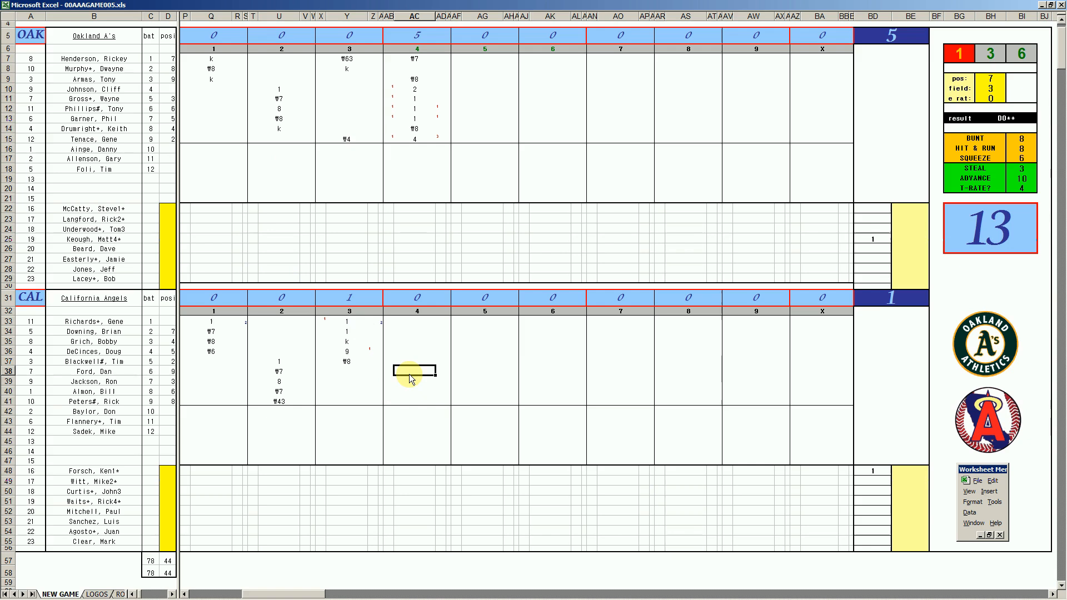
{"action": "type", "text": "#7"}
{"action": "key", "text": "Return"}
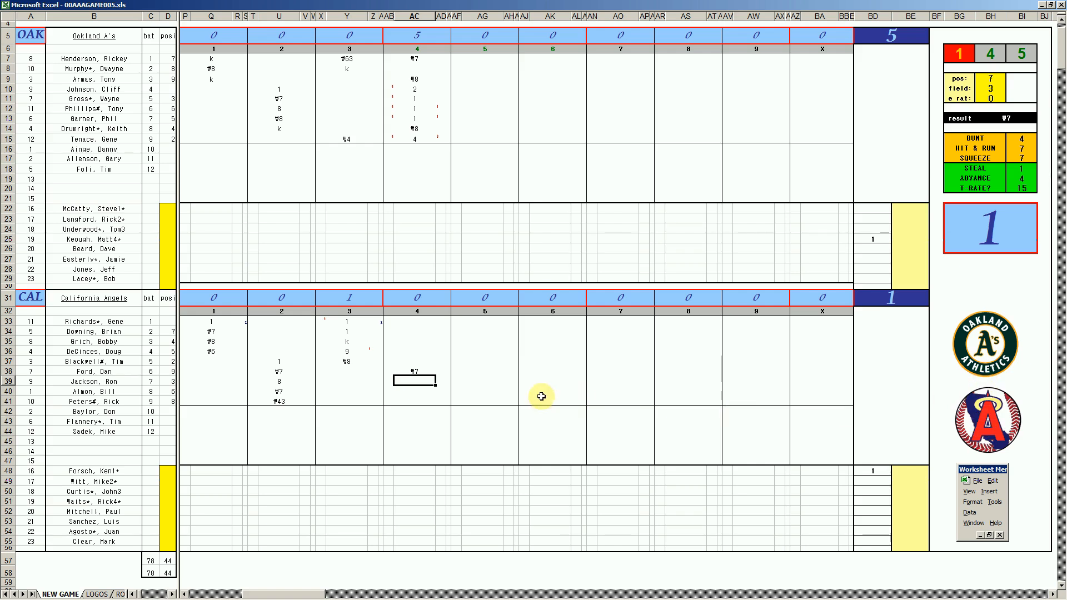
- Record 1, 1 and k for California's seventh to ninth batters in AC39 to AC41, and ₩8 for the leadoff batter in AC33
{"action": "left_click", "coordinate": [419, 380]}
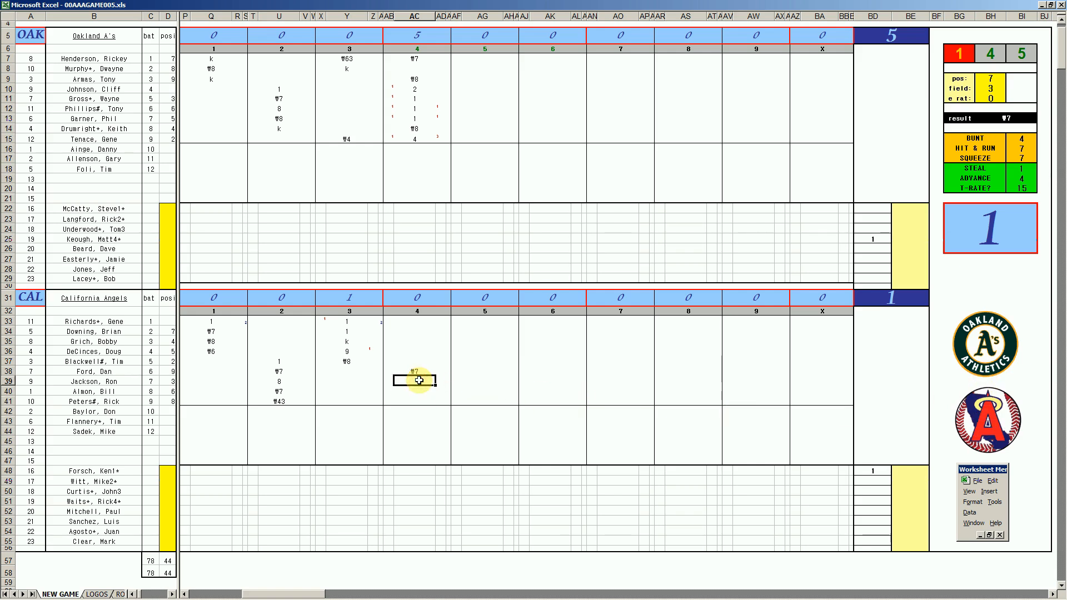
{"action": "key", "text": "Up"}
{"action": "key", "text": "Down"}
{"action": "key", "text": "Down"}
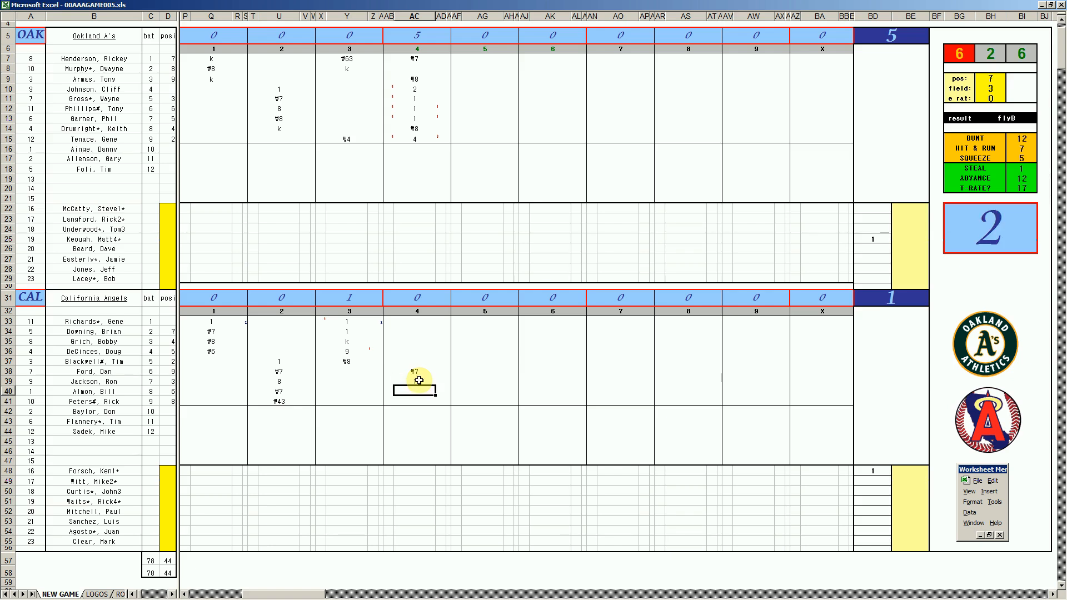
{"action": "type", "text": "1"}
{"action": "key", "text": "Return"}
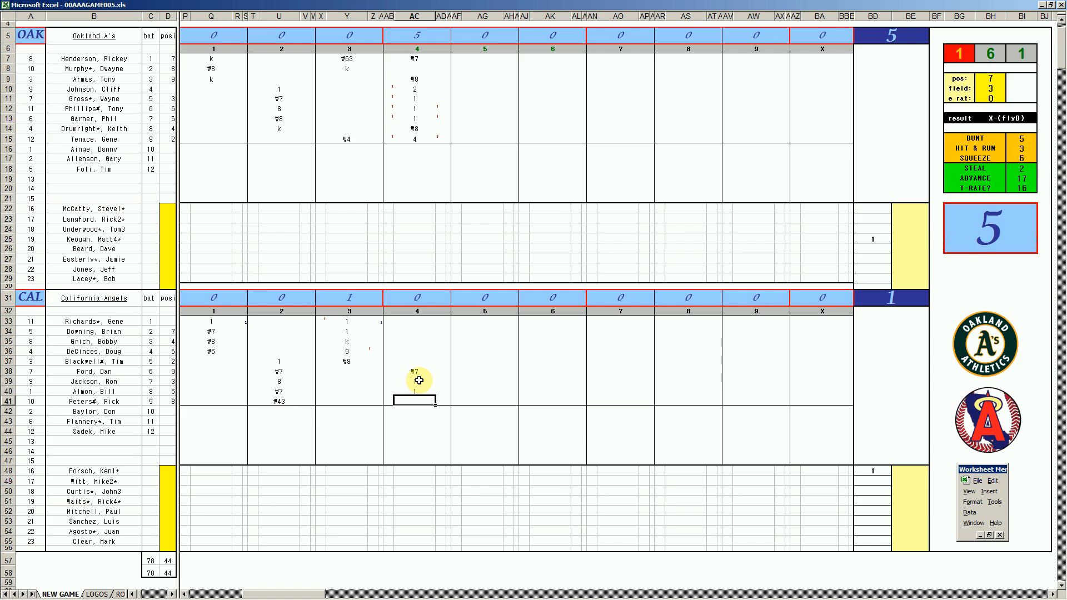
{"action": "type", "text": "k"}
{"action": "key", "text": "Return"}
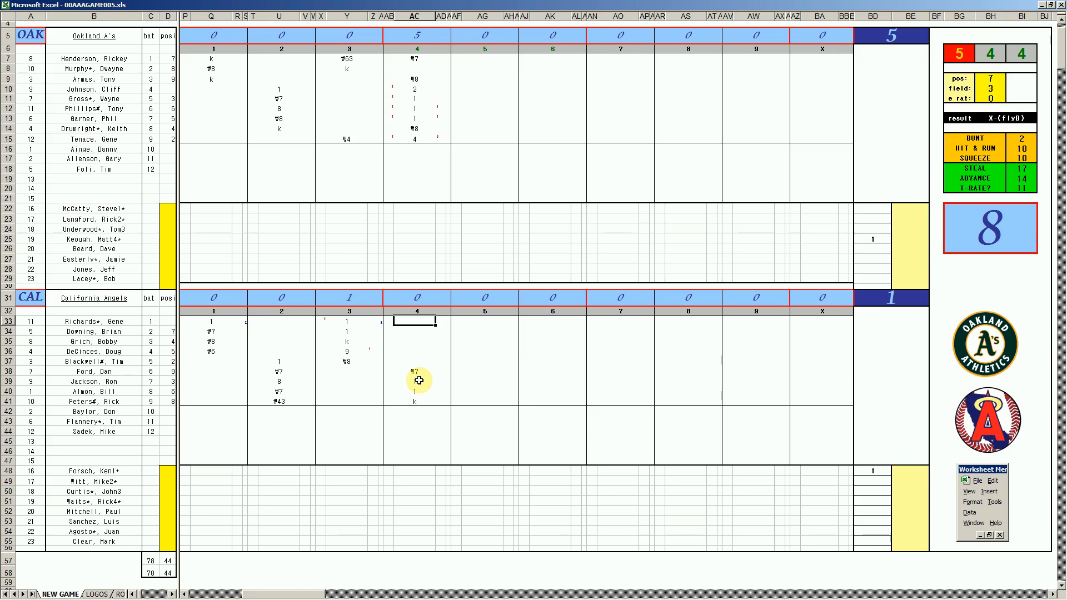
{"action": "type", "text": "#8"}
- Set the fielding chart lookup to position 4 and fielding rating 3 for Oakland's second batter in the fifth inning
{"action": "left_click", "coordinate": [482, 68]}
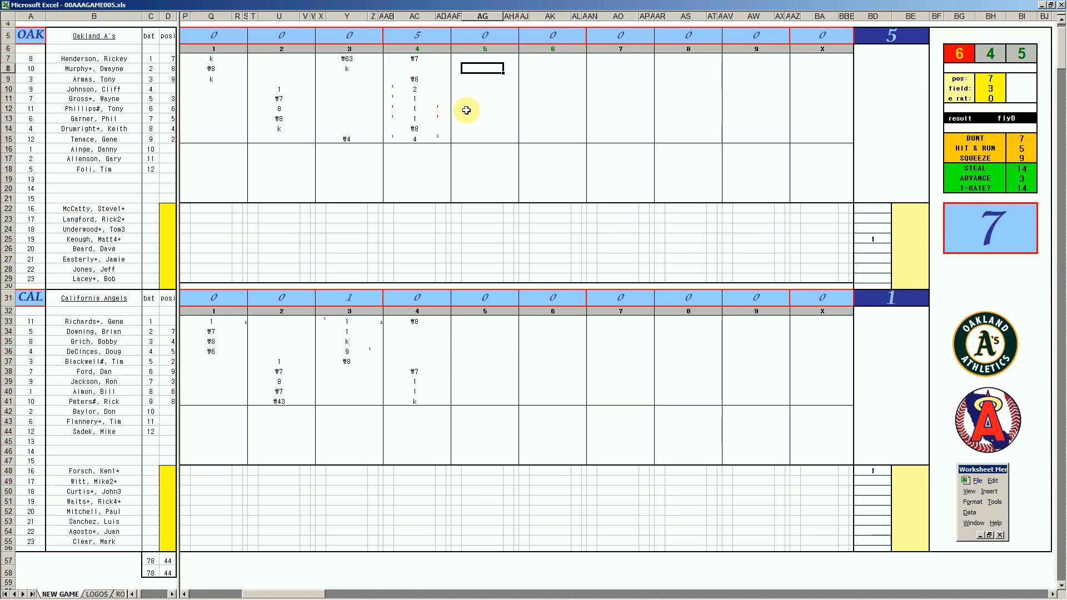
{"action": "key", "text": "ctrl+q"}
{"action": "type", "text": "4"}
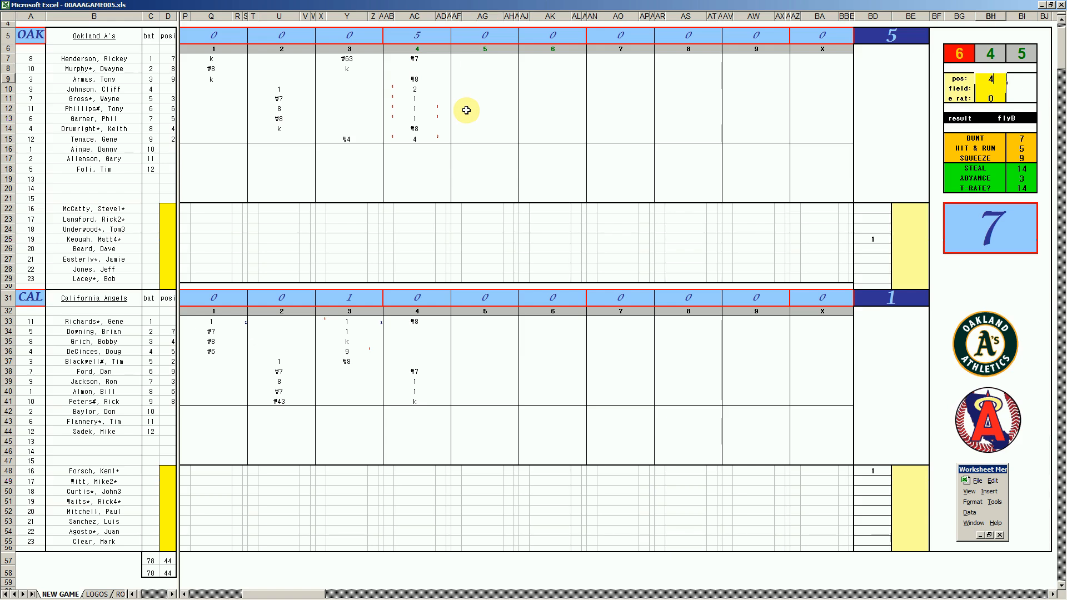
{"action": "key", "text": "Return"}
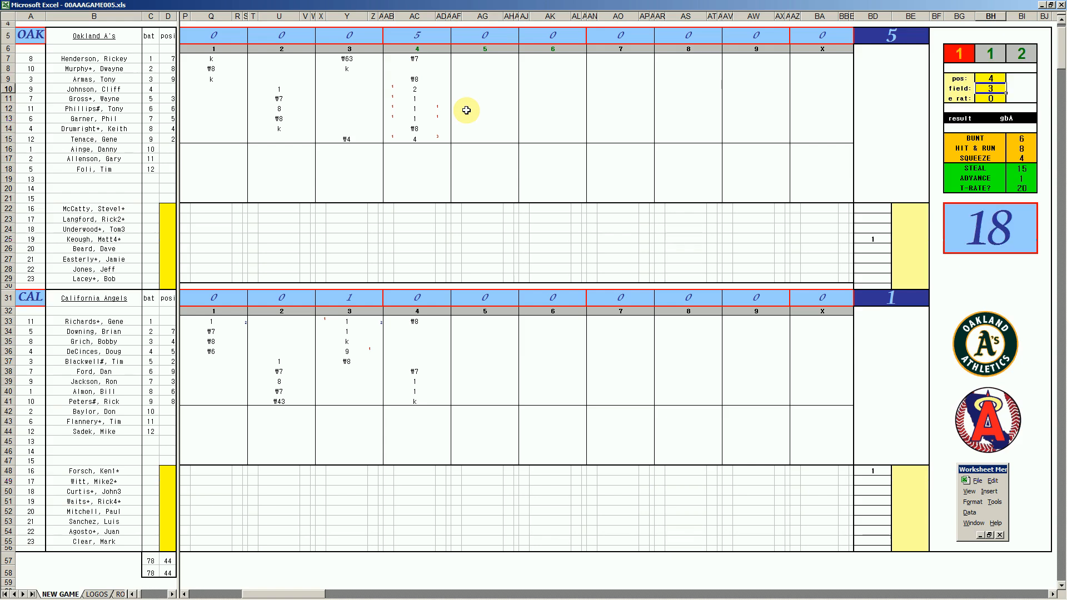
- Record ₩43, ₩9, 1 and ₩8 for Oakland's second to fifth batters in AG8 to AG11
{"action": "left_click", "coordinate": [473, 67]}
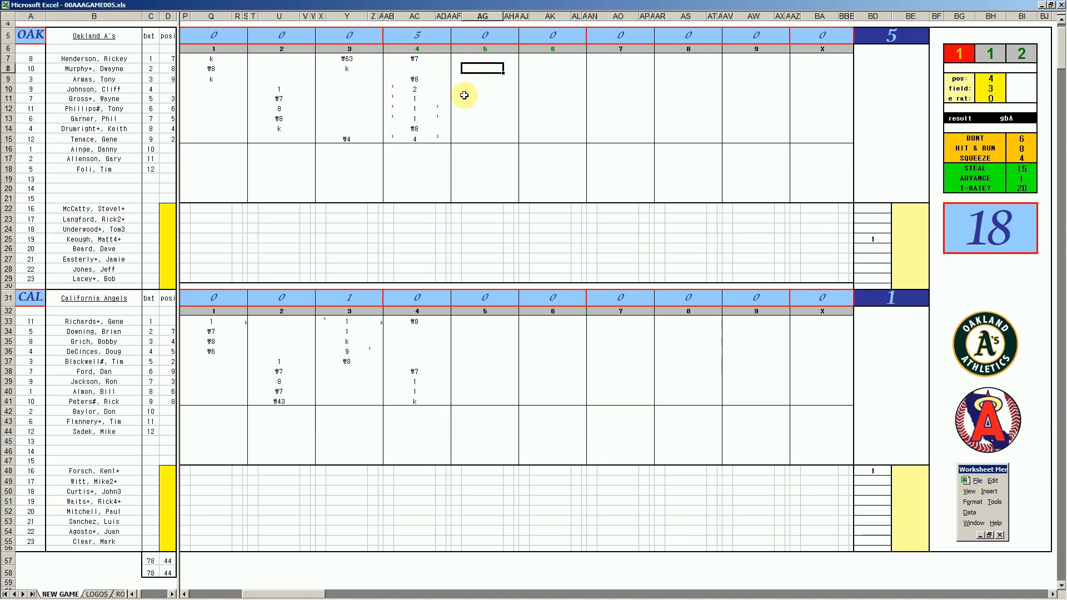
{"action": "type", "text": "#43"}
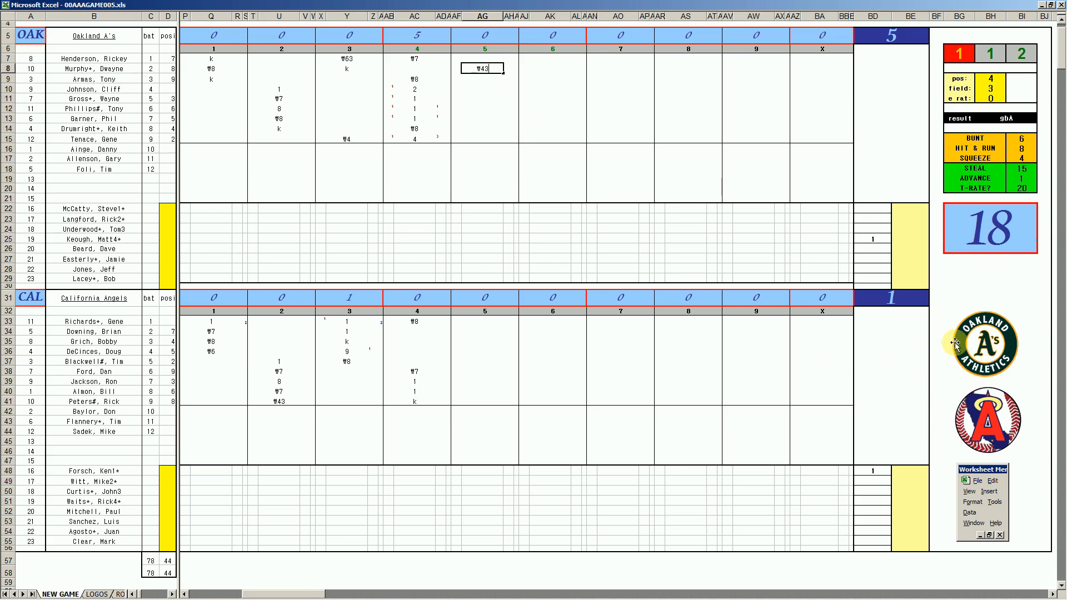
{"action": "left_click", "coordinate": [485, 78]}
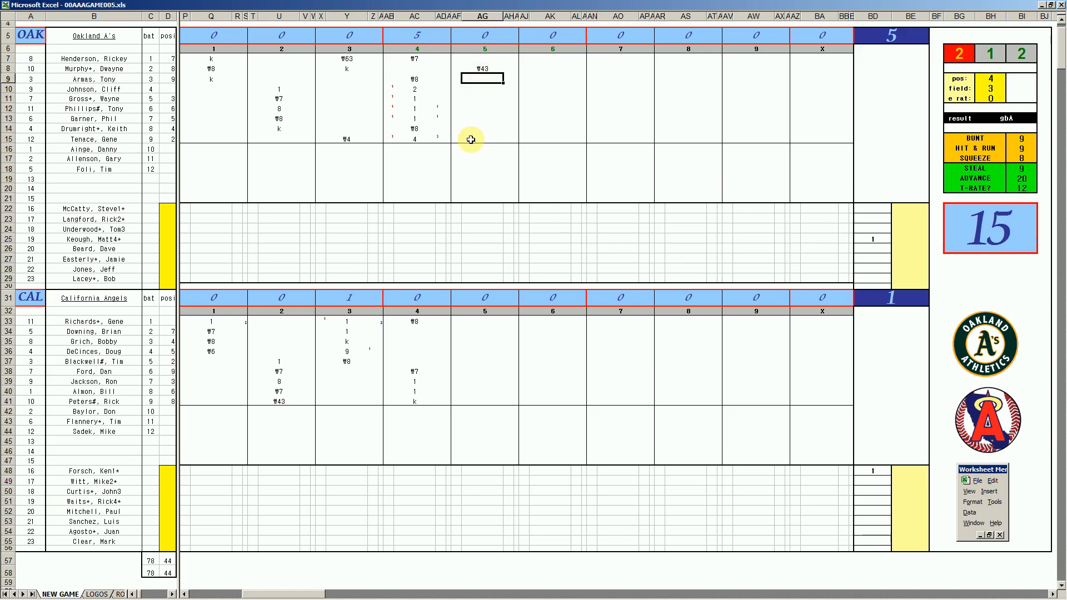
{"action": "type", "text": "#9"}
{"action": "key", "text": "Return"}
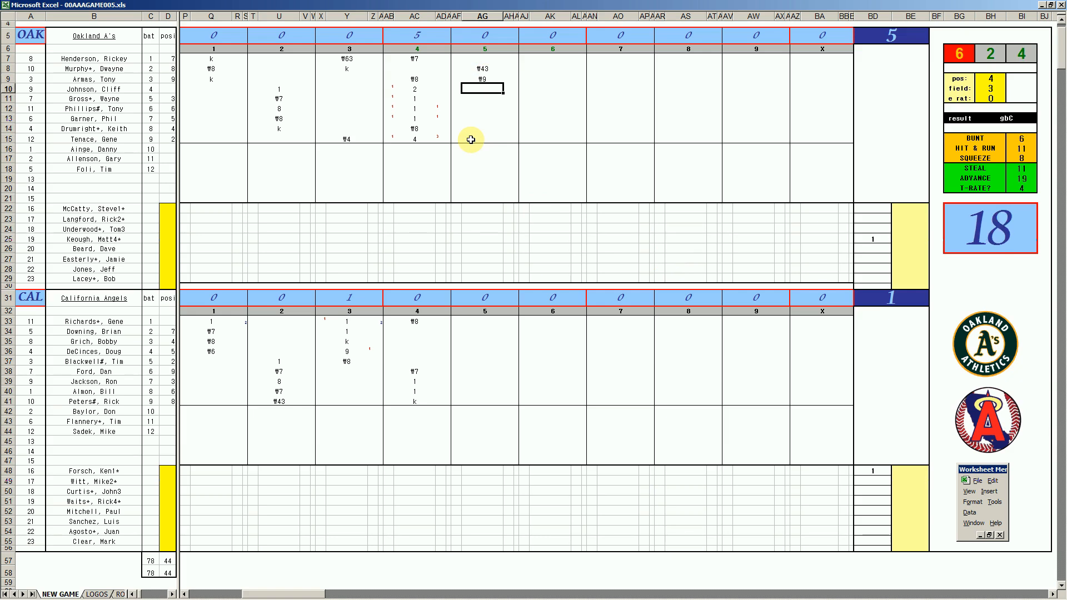
{"action": "type", "text": "1"}
{"action": "key", "text": "Return"}
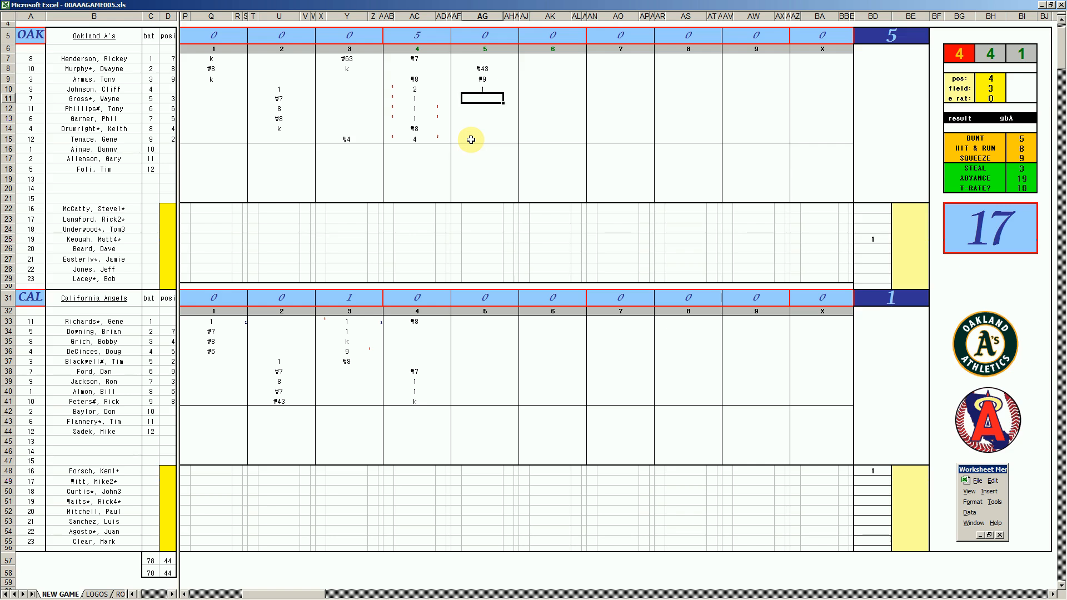
{"action": "type", "text": "#98"}
{"action": "key", "text": "BackSpace"}
{"action": "key", "text": "BackSpace"}
{"action": "type", "text": "8"}
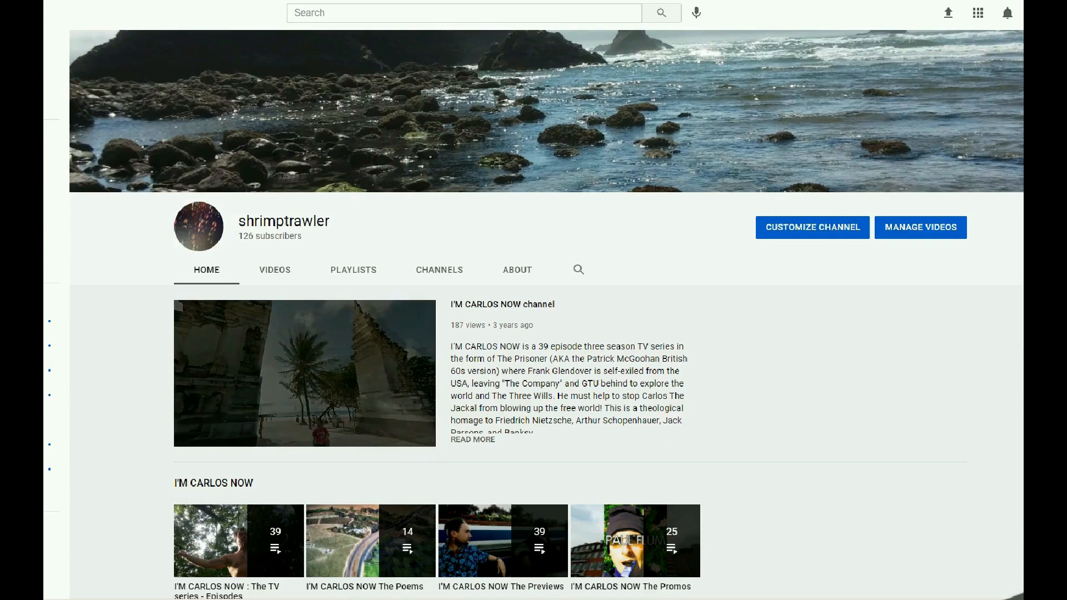
- Look through the YouTube channel's home page down to the STRAT-O-MATIC BASEBALL section
{"action": "scroll", "coordinate": [546, 315], "scroll_direction": "down", "scroll_amount": 4}
{"action": "scroll", "coordinate": [546, 315], "scroll_direction": "down", "scroll_amount": 5}
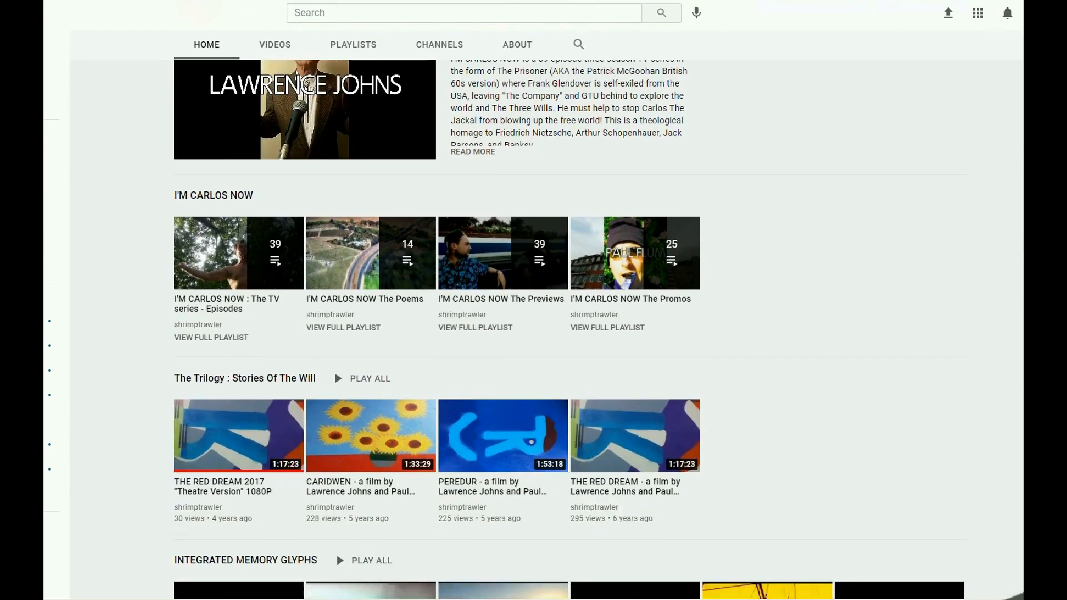
{"action": "scroll", "coordinate": [545, 315], "scroll_direction": "down", "scroll_amount": 2}
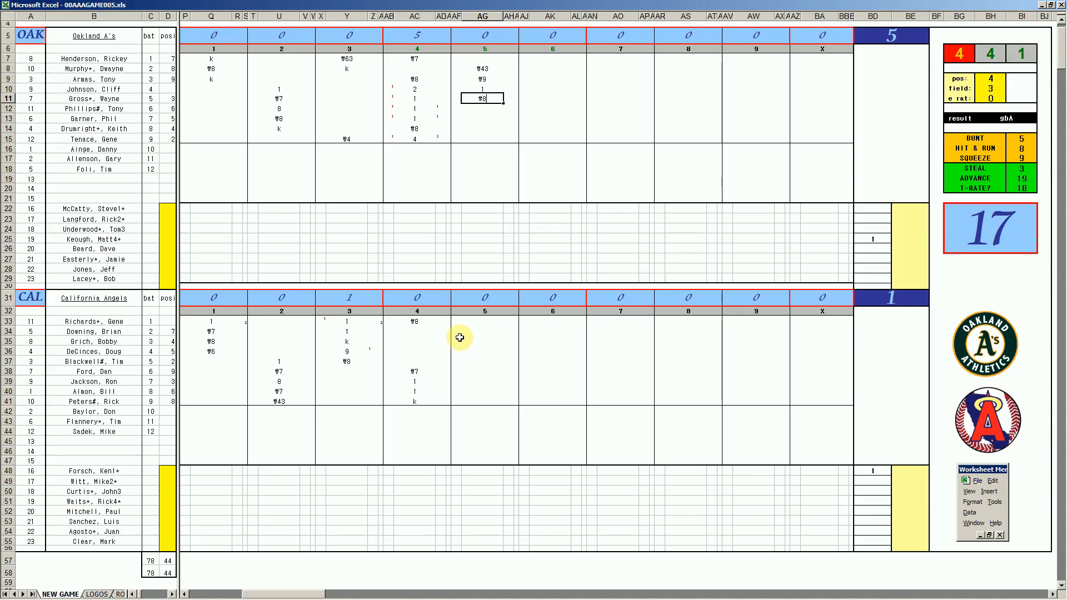
- Record k and 1 for California's second and third batters in the fifth inning, in AG34 and AG35
{"action": "left_click", "coordinate": [466, 332]}
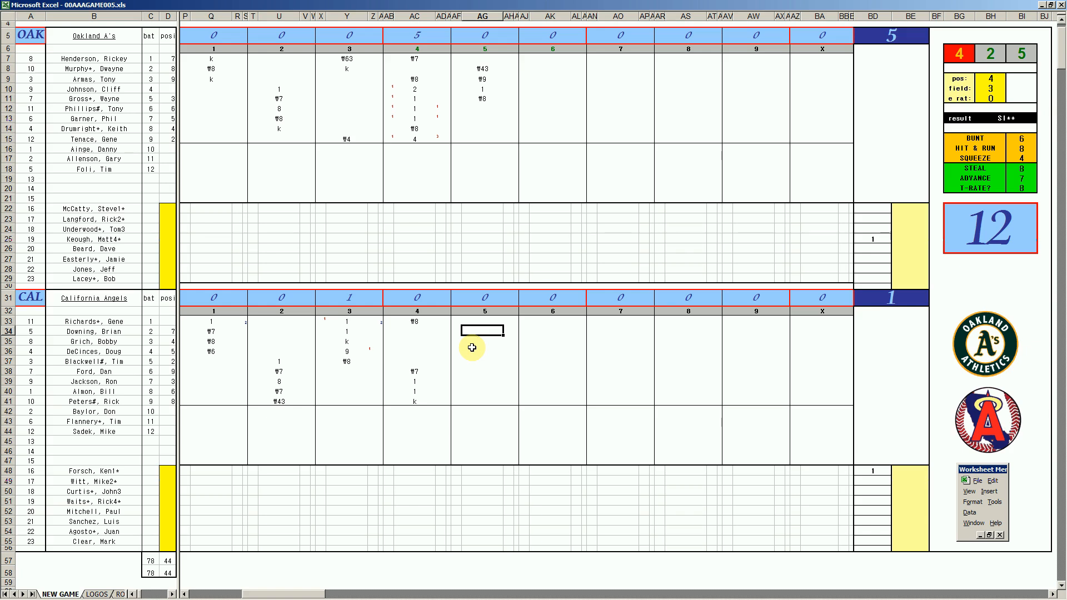
{"action": "key", "text": "Up"}
{"action": "key", "text": "Down"}
{"action": "type", "text": "k"}
{"action": "key", "text": "Return"}
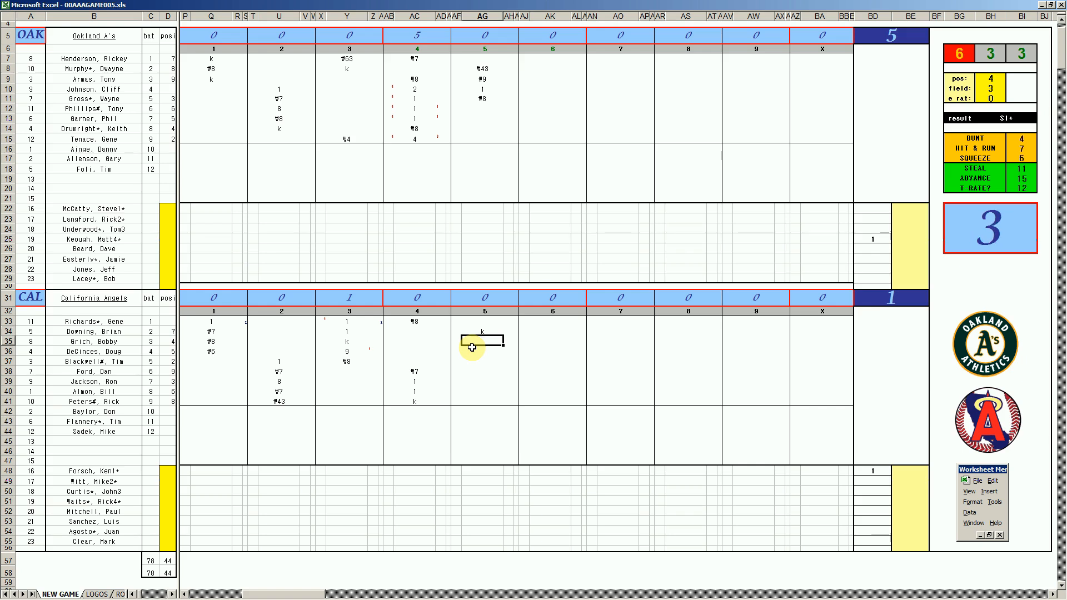
{"action": "key", "text": "ctrl+q"}
{"action": "type", "text": "4"}
{"action": "key", "text": "Return"}
{"action": "left_click", "coordinate": [471, 348]}
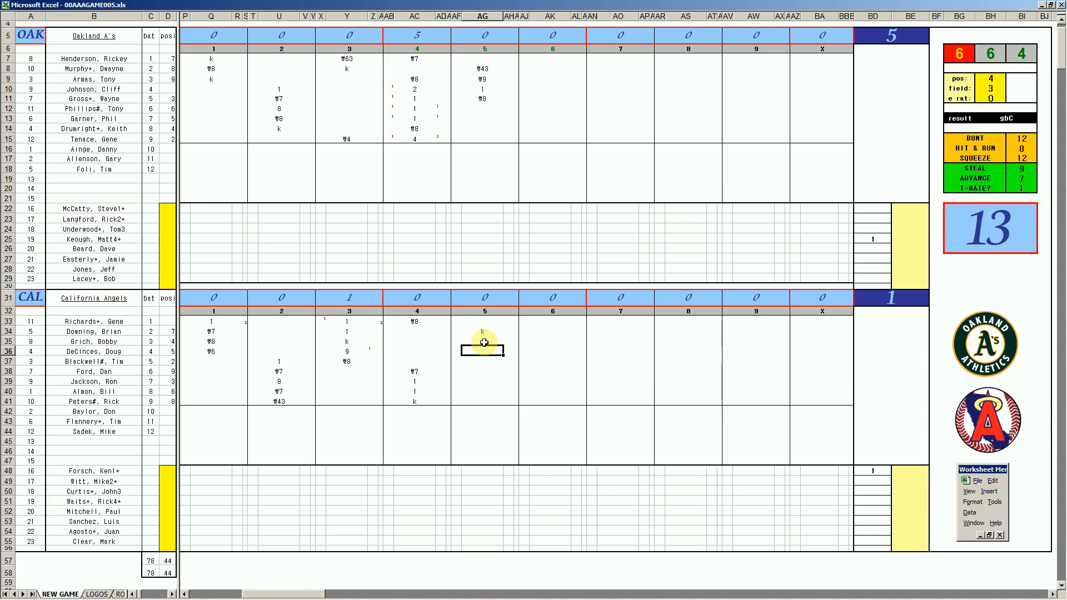
- Set the fielding chart lookup to position 2, fielding rating 4 and error rating 9 for California's fourth batter
{"action": "key", "text": "ctrl+q"}
{"action": "type", "text": "2"}
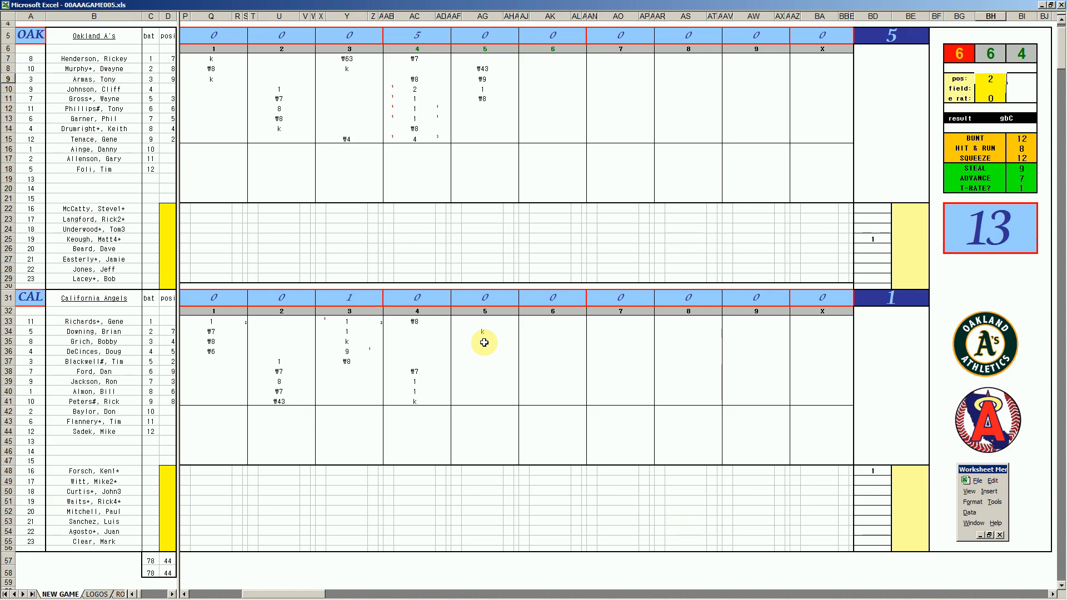
{"action": "key", "text": "Return"}
{"action": "type", "text": "4"}
{"action": "key", "text": "Return"}
{"action": "type", "text": "9"}
{"action": "key", "text": "Return"}
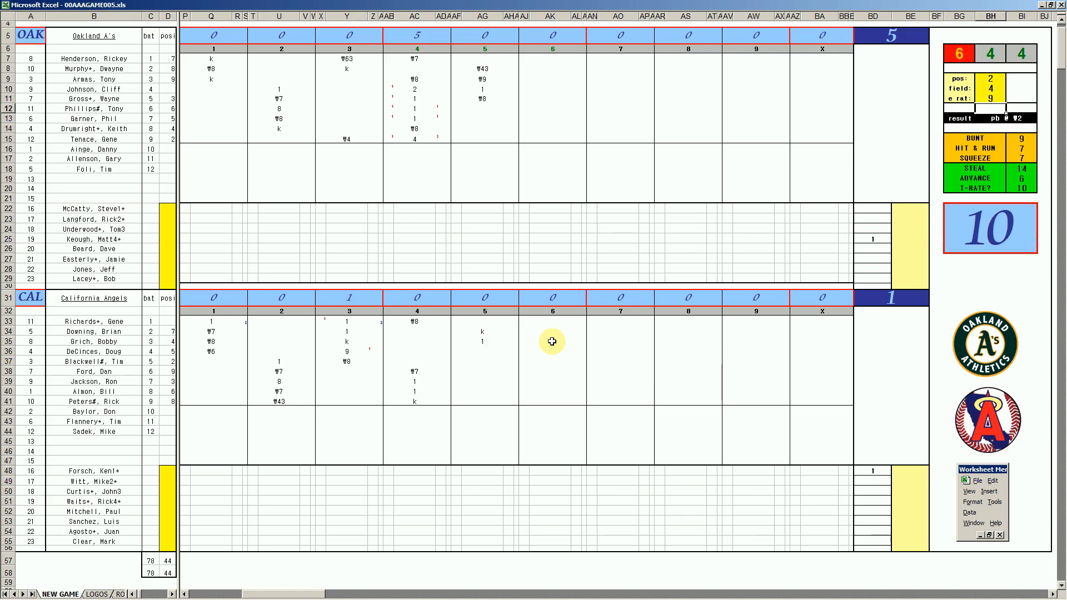
- Record ₩p2 and 1 for California's fourth and fifth batters in AG36 and AG37
{"action": "left_click", "coordinate": [488, 350]}
{"action": "type", "text": "#"}
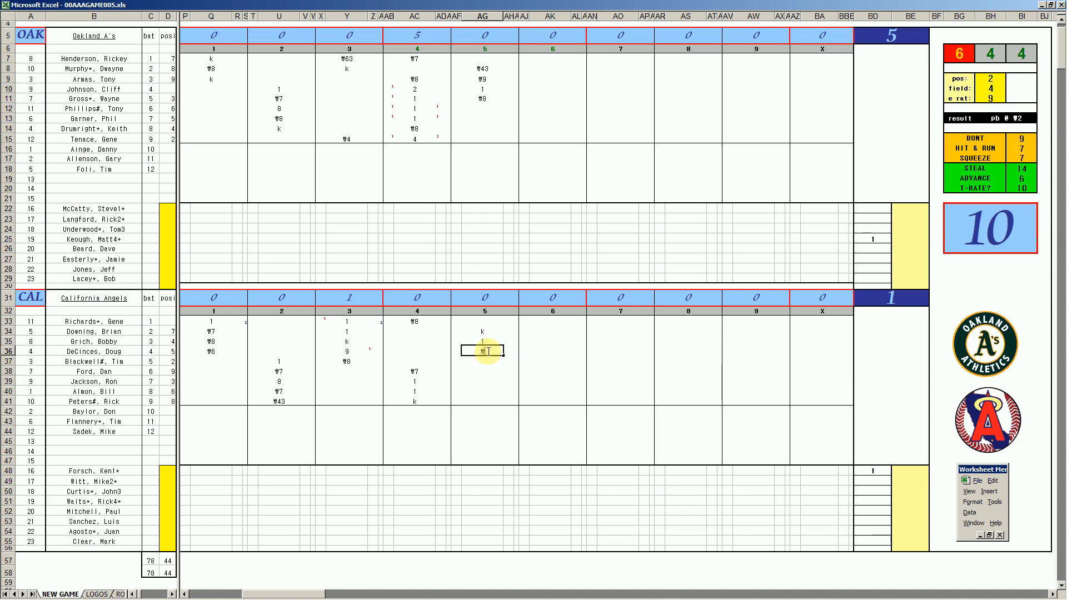
{"action": "type", "text": "p2"}
{"action": "key", "text": "Return"}
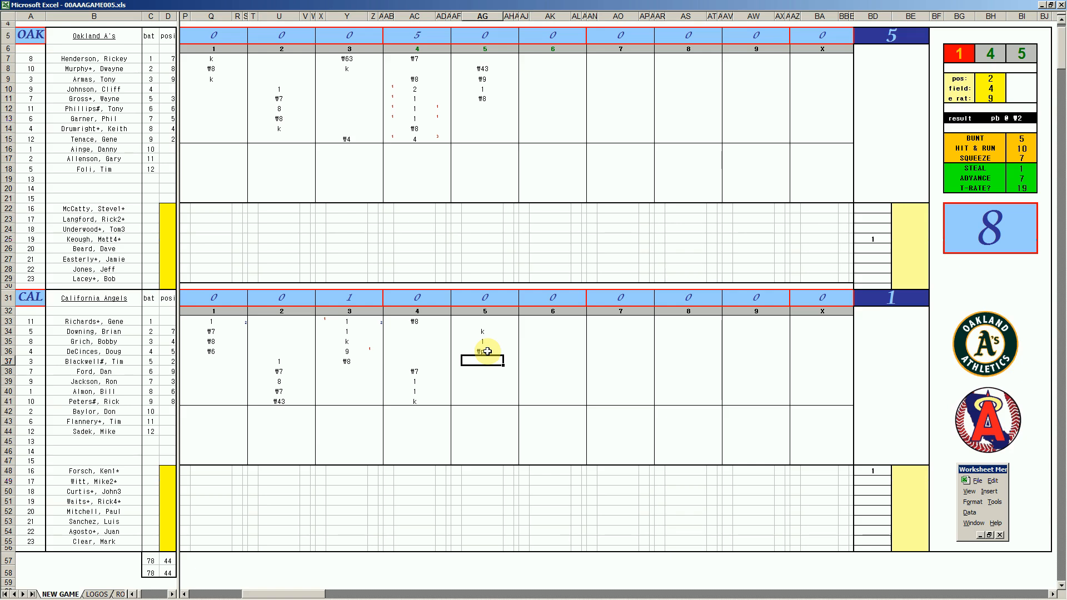
{"action": "type", "text": "1"}
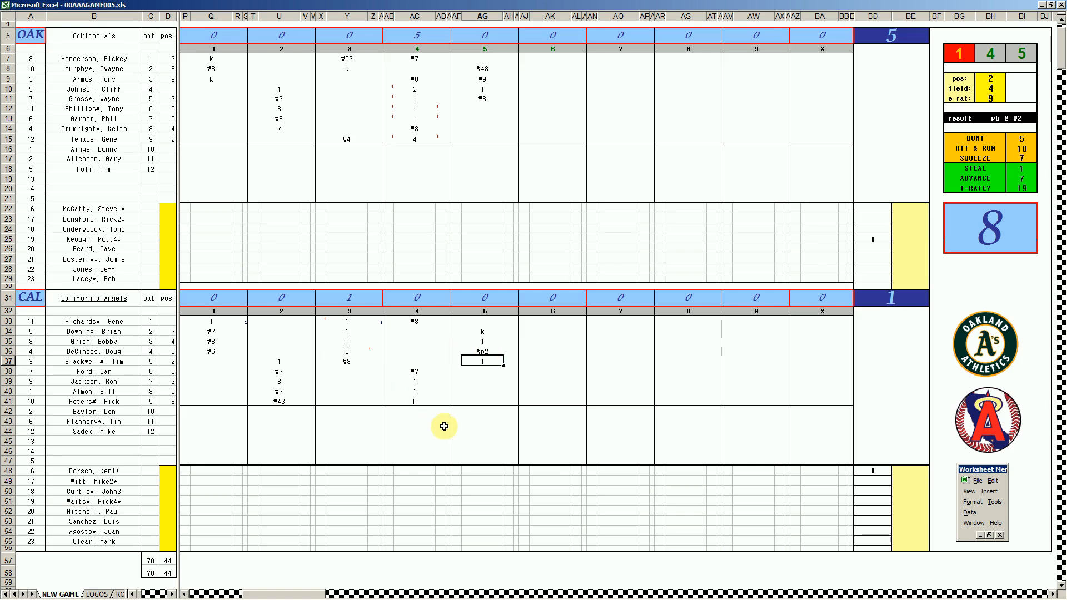
{"action": "key", "text": "Return"}
- Mark the third batter's run in AF35 and the run batted in beside AG37, and record ₩5 for the sixth batter in AG38
{"action": "key", "text": "Left"}
{"action": "key", "text": "Up"}
{"action": "key", "text": "Up"}
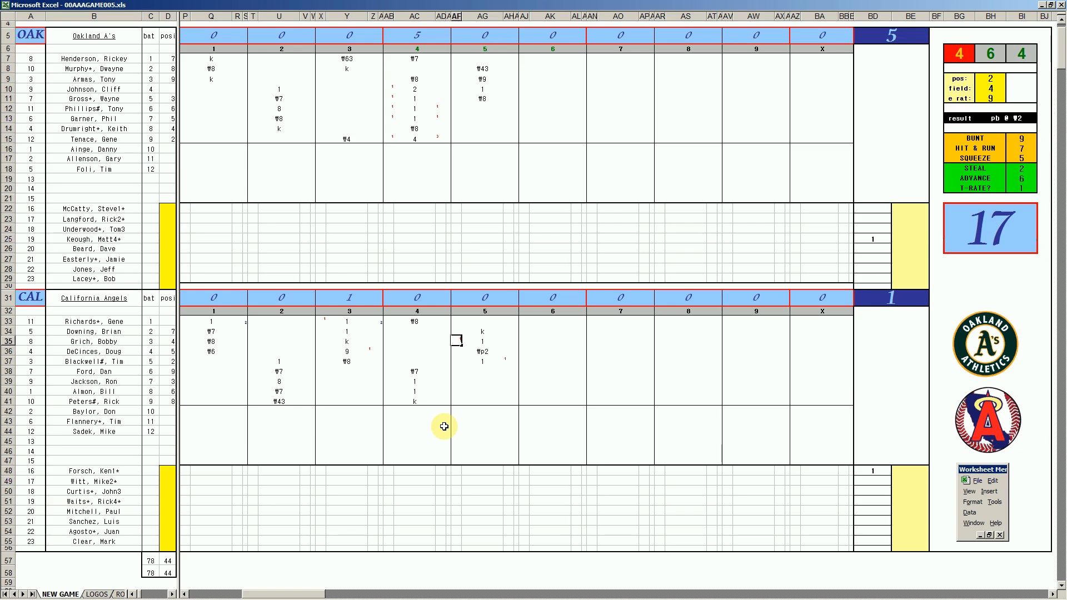
{"action": "left_click", "coordinate": [482, 370]}
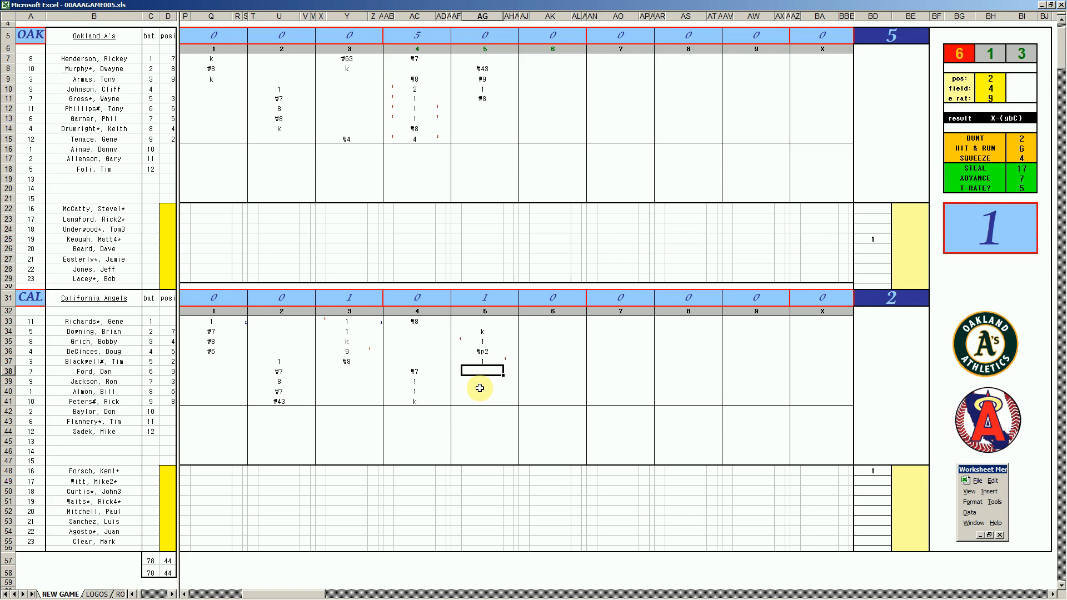
{"action": "type", "text": "#5"}
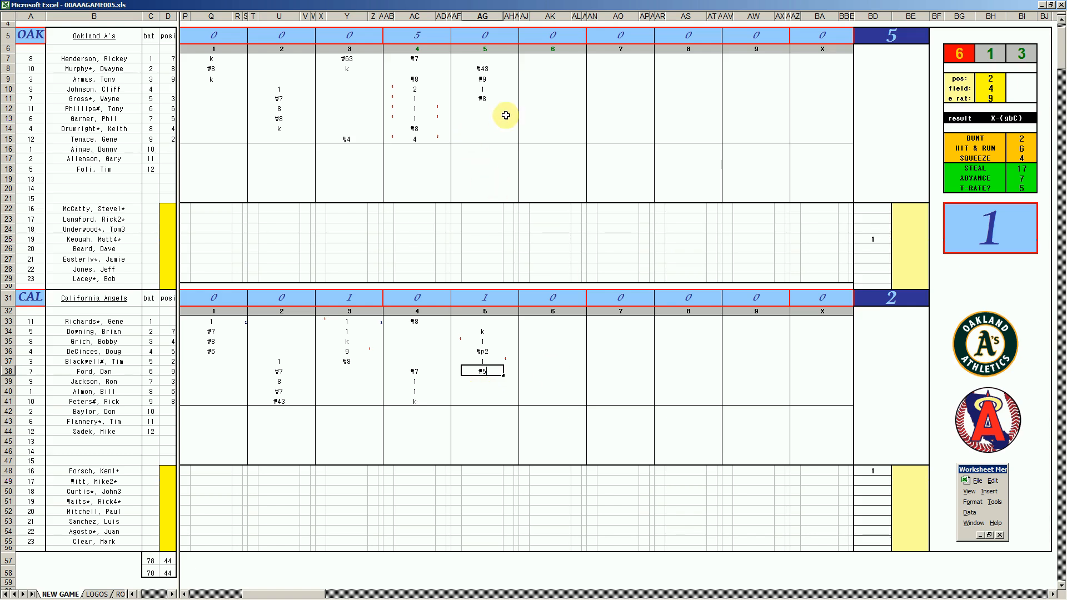
- Record ₩53, ₩4 and ₩6 for Oakland's sixth to eighth batters in the sixth inning, in AK12 to AK14
{"action": "left_click", "coordinate": [531, 108]}
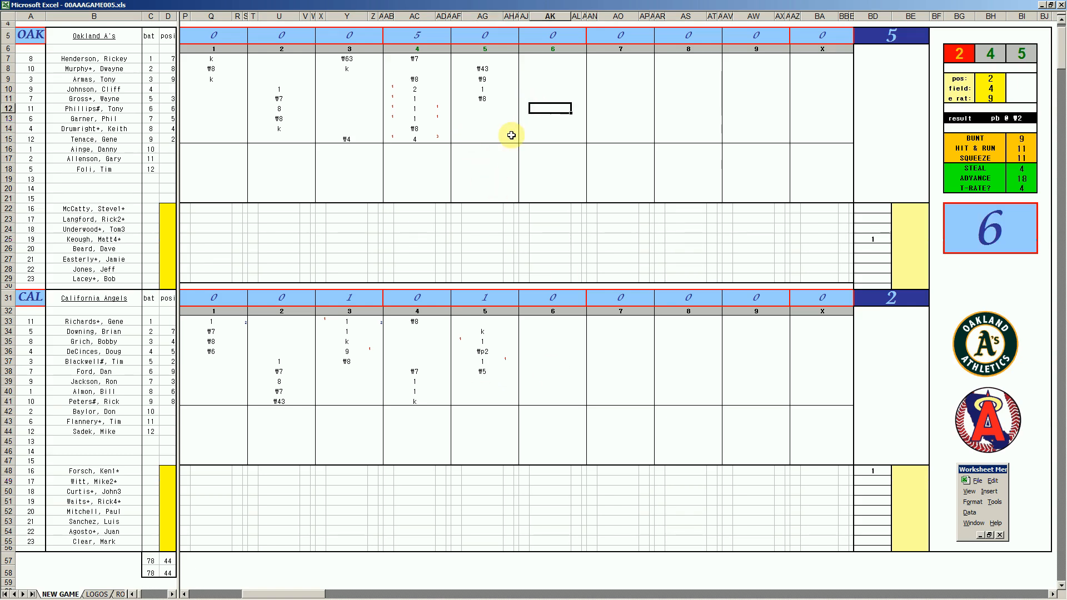
{"action": "type", "text": "#53"}
{"action": "key", "text": "Return"}
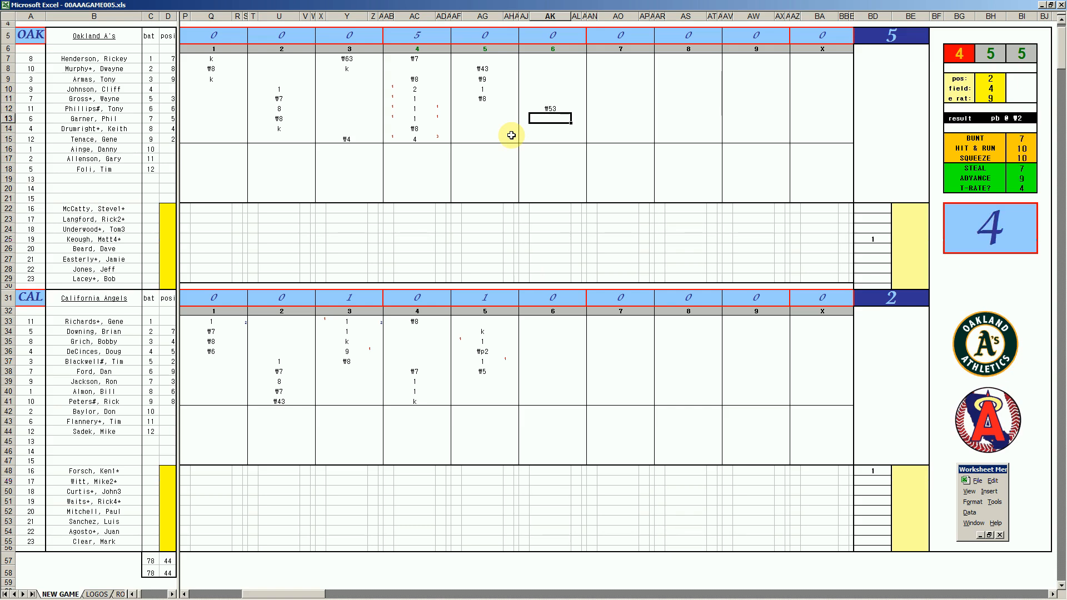
{"action": "type", "text": "#4"}
{"action": "key", "text": "Return"}
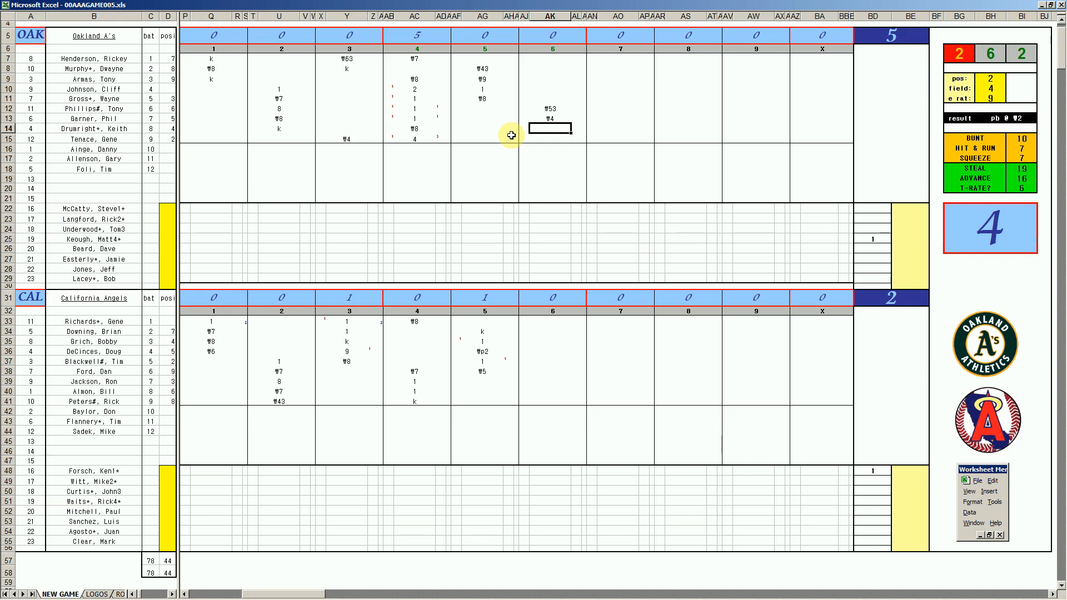
{"action": "type", "text": "#6"}
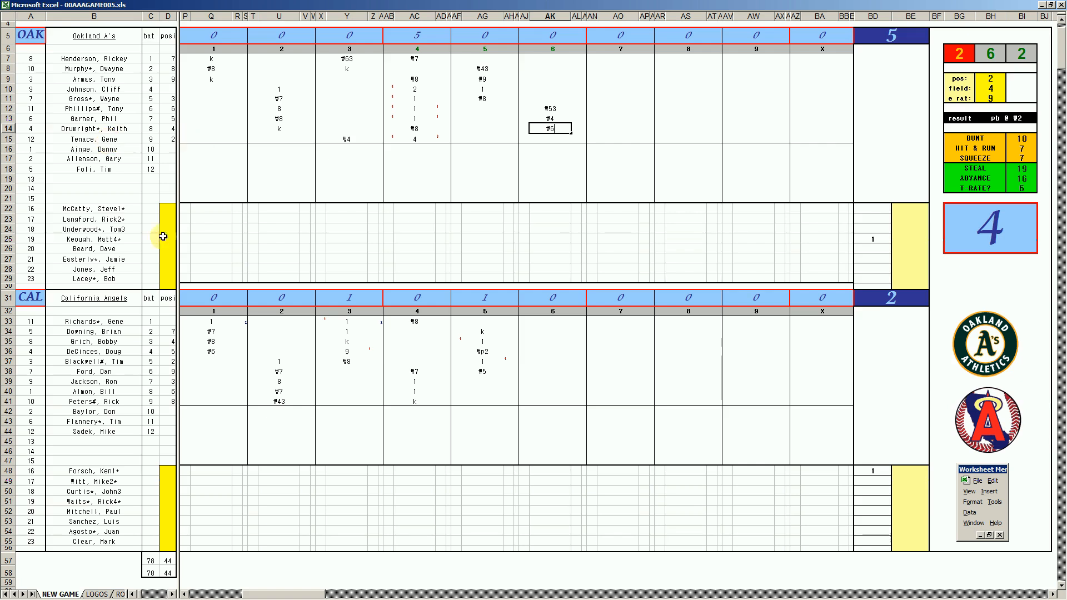
- Record ₩8, ₩63 and 1 for California's seventh to ninth batters in AK39 to AK41, and ₩63 for the leadoff batter in AK33
{"action": "left_click", "coordinate": [540, 382]}
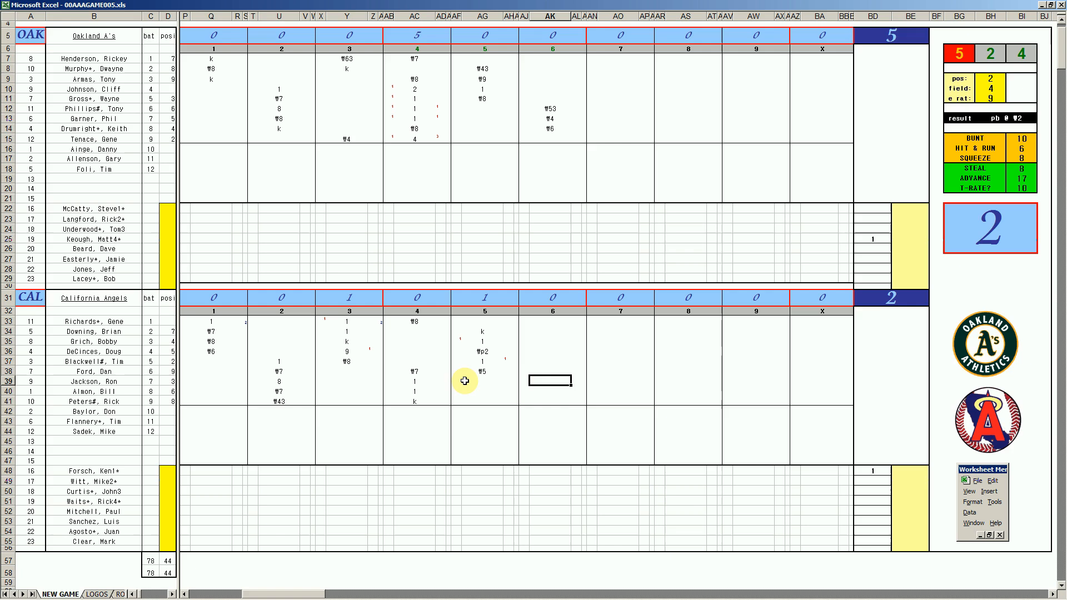
{"action": "type", "text": "#8"}
{"action": "key", "text": "Return"}
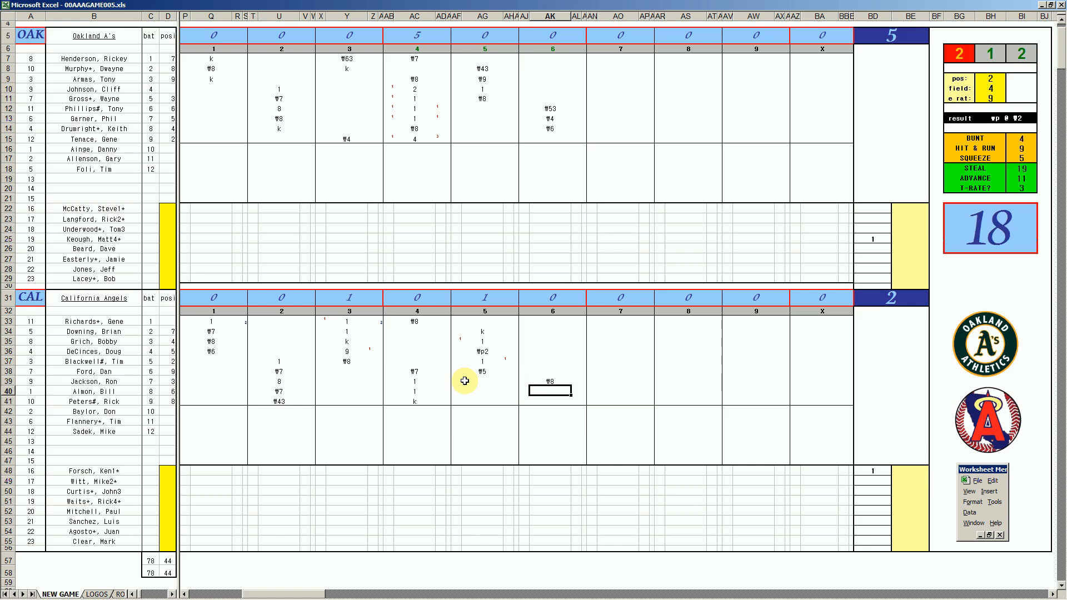
{"action": "type", "text": "#63"}
{"action": "key", "text": "Return"}
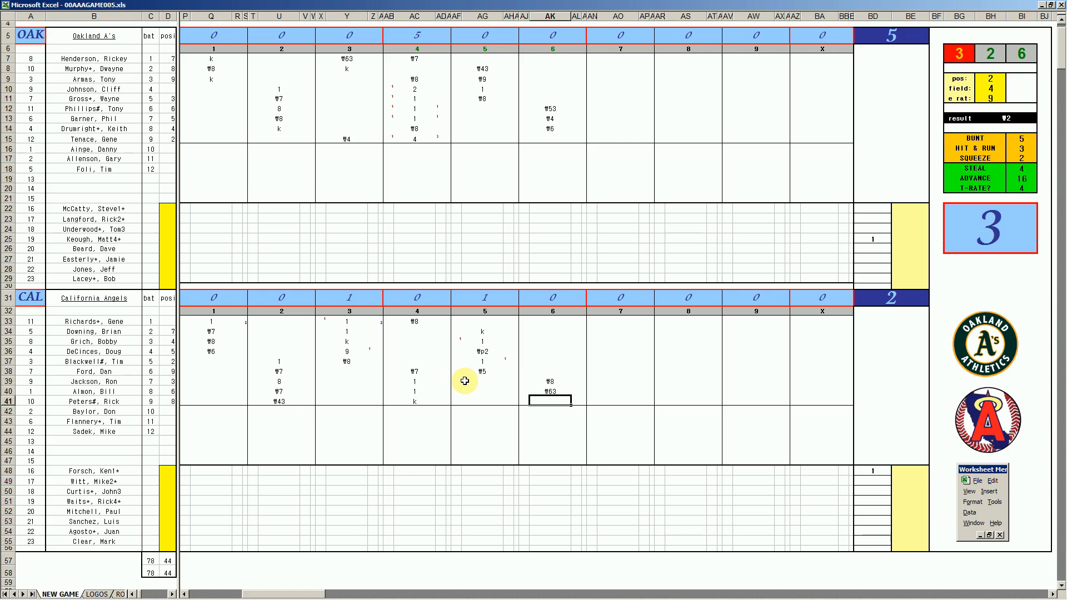
{"action": "type", "text": "1"}
{"action": "key", "text": "Return"}
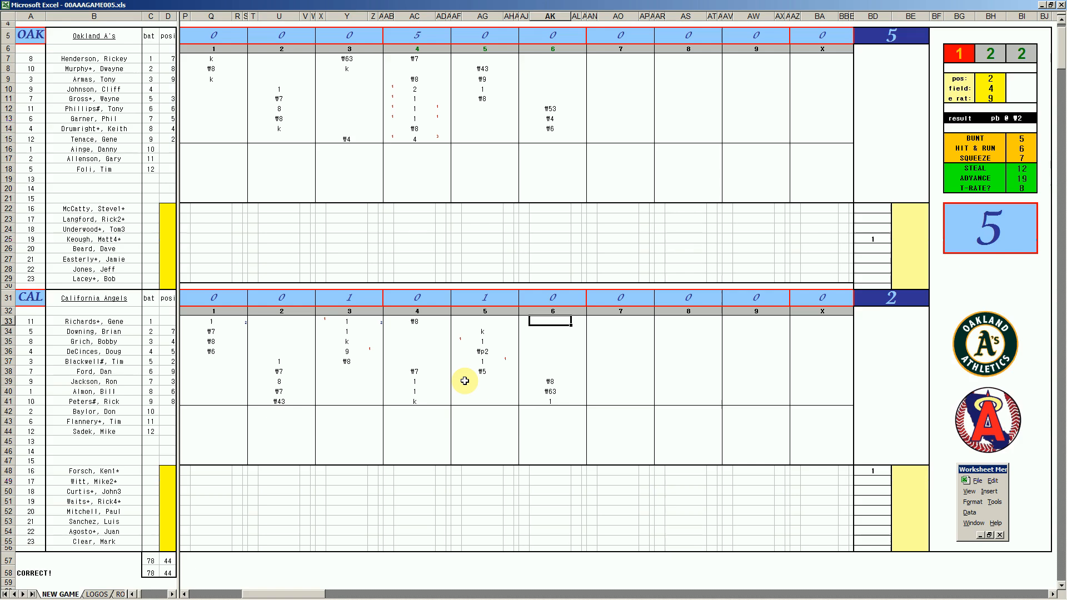
{"action": "type", "text": "#63"}
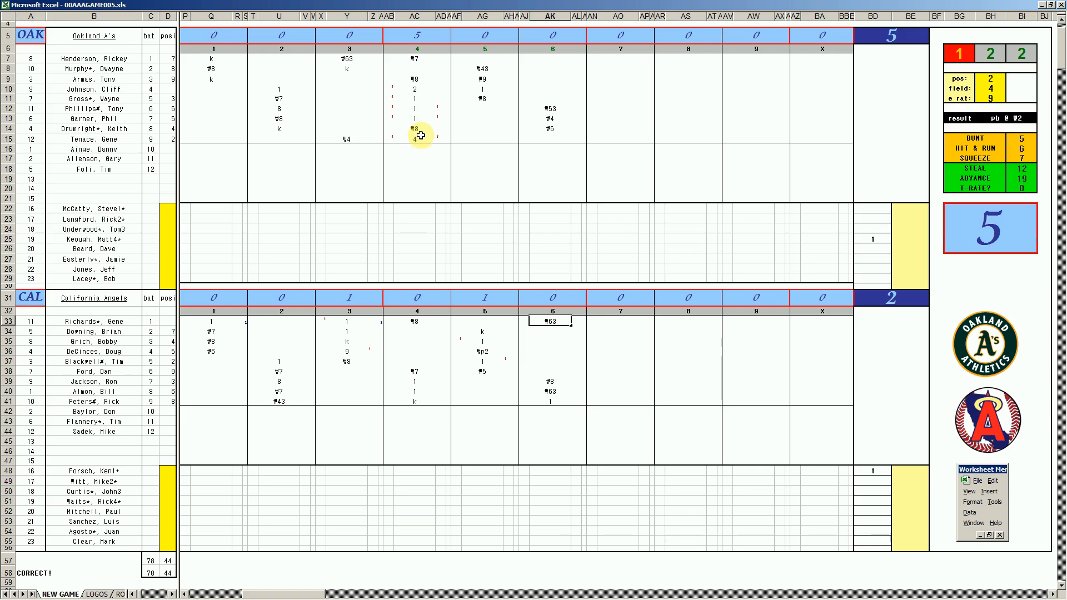
- Record ₩8 for Oakland's ninth batter in AO15, and ₩4 and ₩9 for the first two batters in AO7 and AO8
{"action": "left_click", "coordinate": [617, 137]}
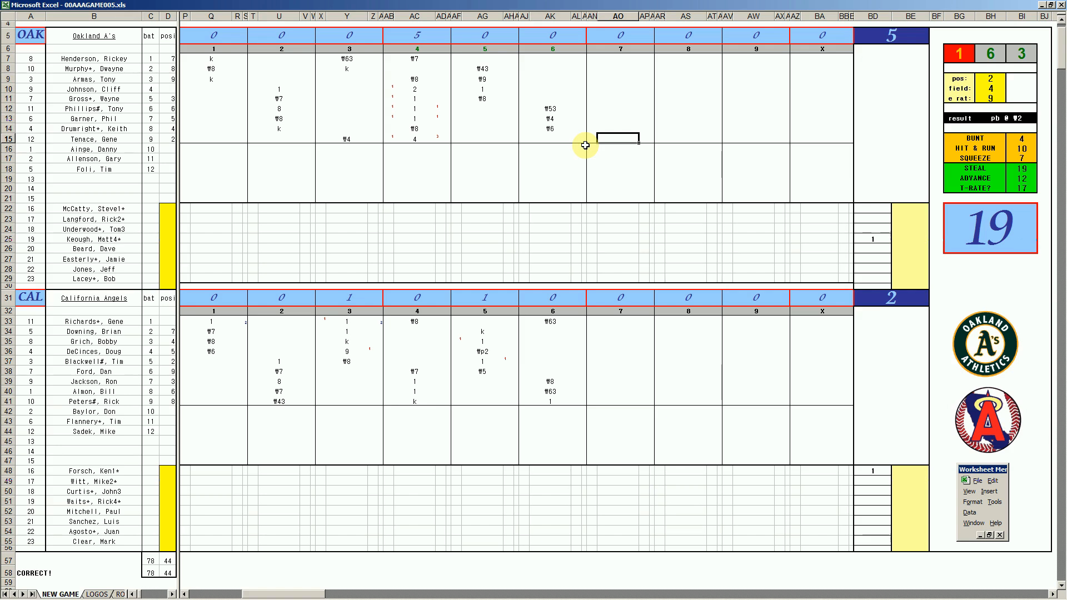
{"action": "type", "text": "#8"}
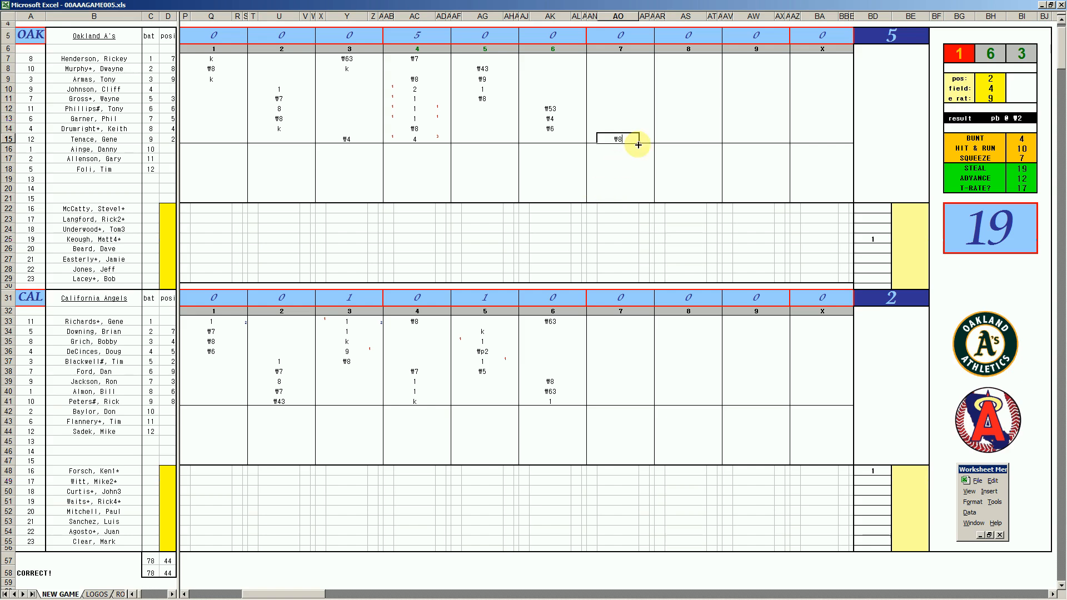
{"action": "left_click", "coordinate": [618, 58]}
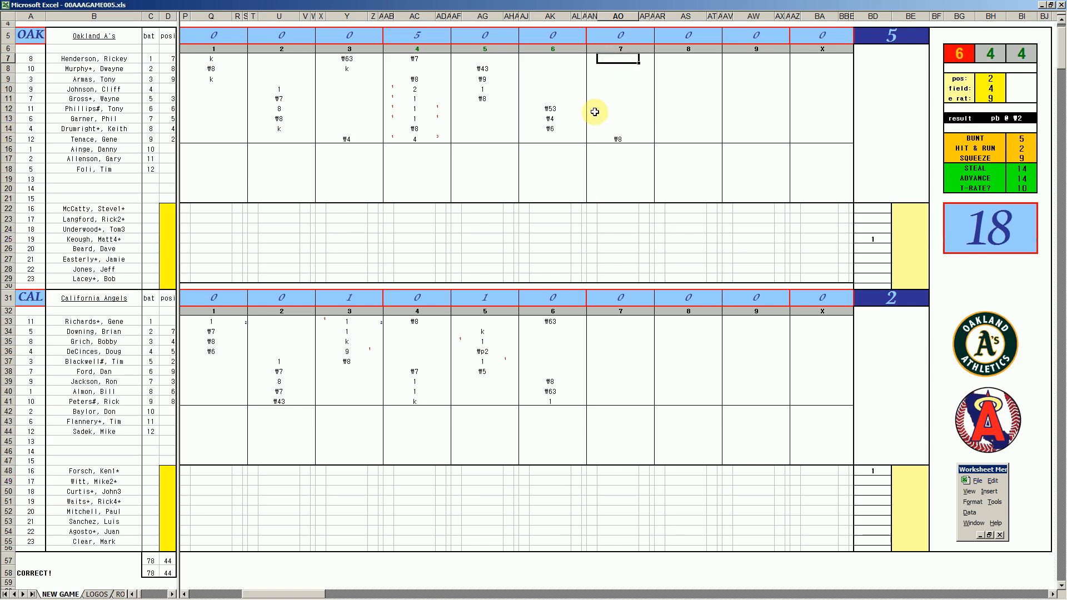
{"action": "type", "text": "#4"}
{"action": "key", "text": "Return"}
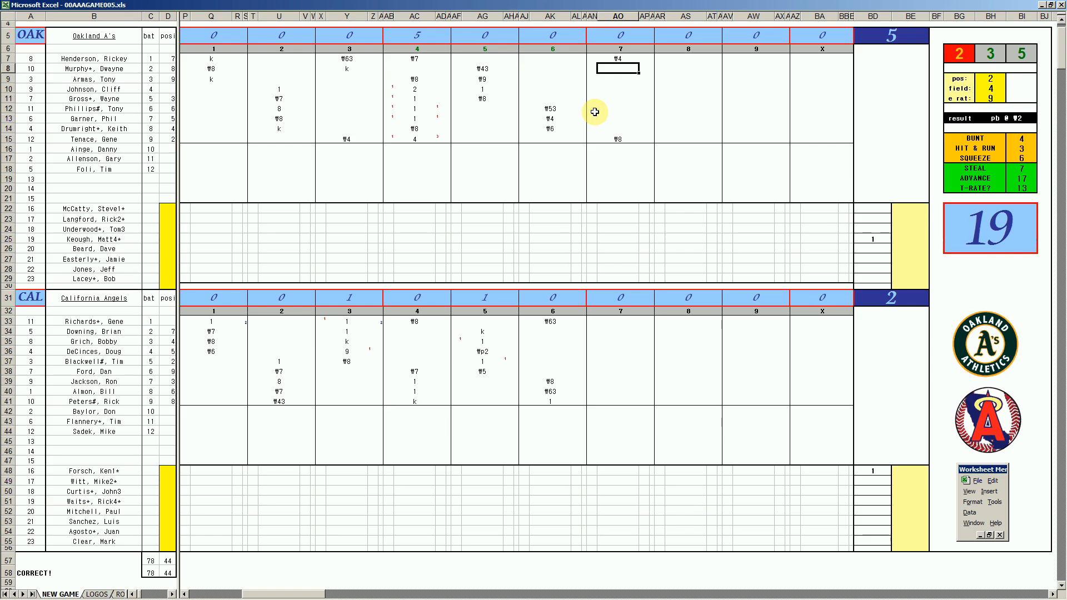
{"action": "type", "text": "#9"}
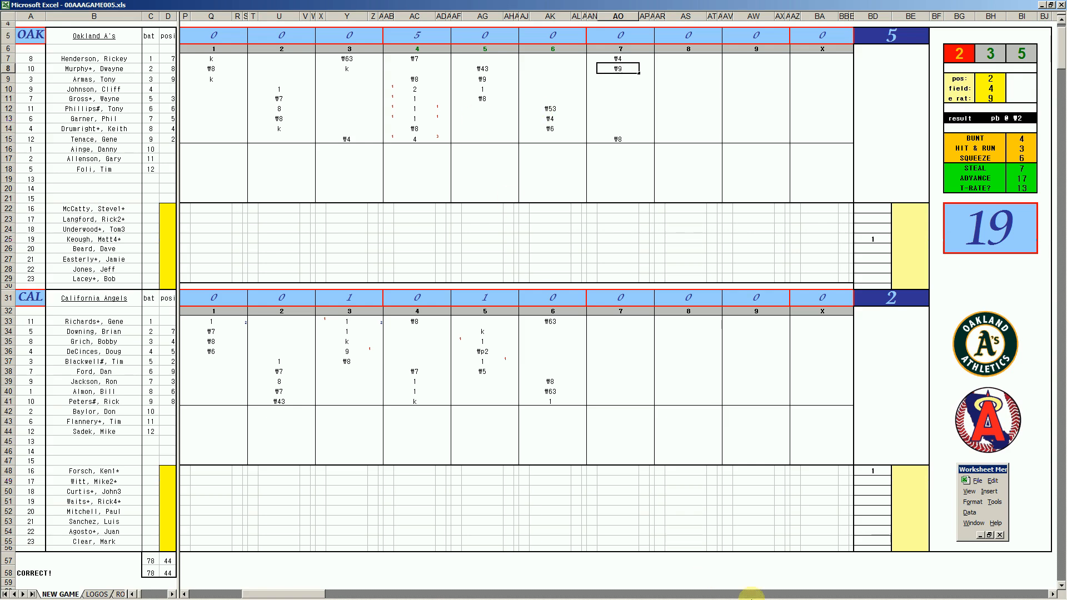
- Switch to Spotify and look through the track list of Fleetwood Mac's Mirage (Deluxe Edition) down to Disc 3
{"action": "mouse_move", "coordinate": [757, 599]}
{"action": "left_click", "coordinate": [729, 595]}
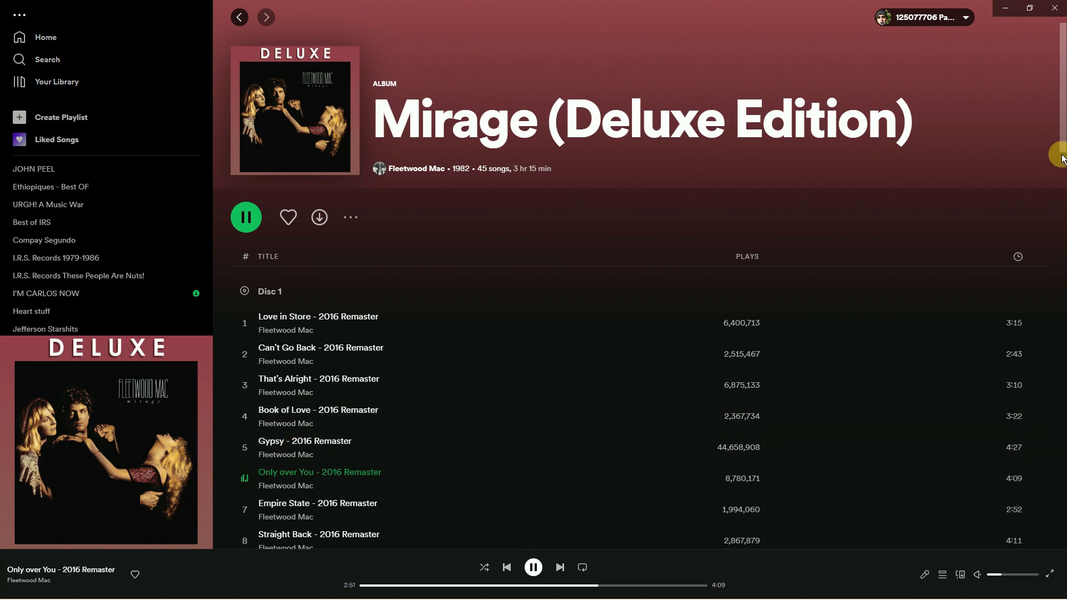
{"action": "left_click_drag", "start_coordinate": [1061, 149], "coordinate": [1060, 184]}
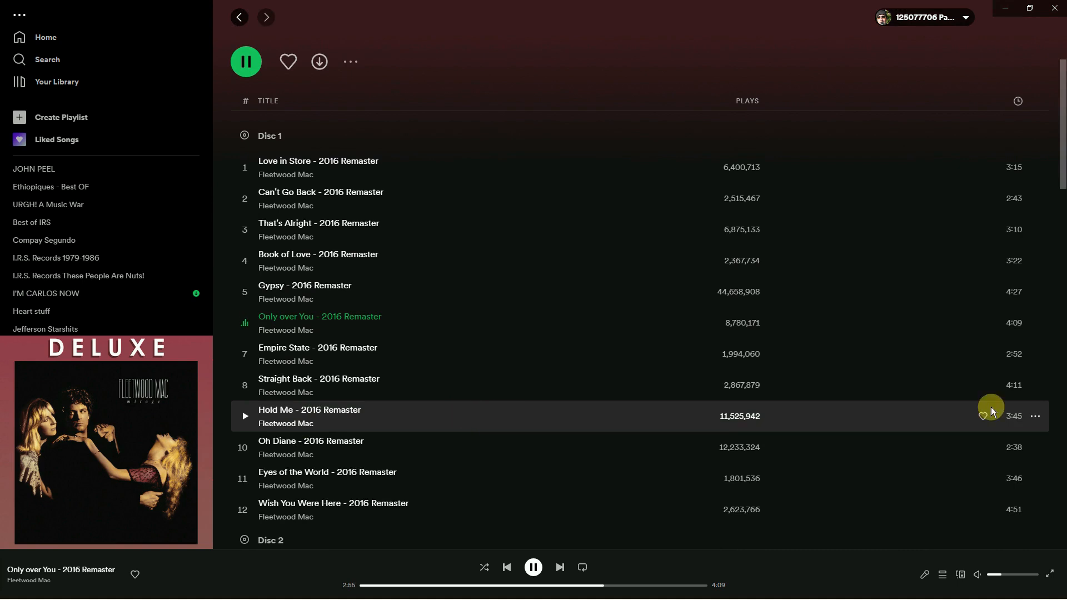
{"action": "left_click_drag", "start_coordinate": [1063, 172], "coordinate": [554, 128]}
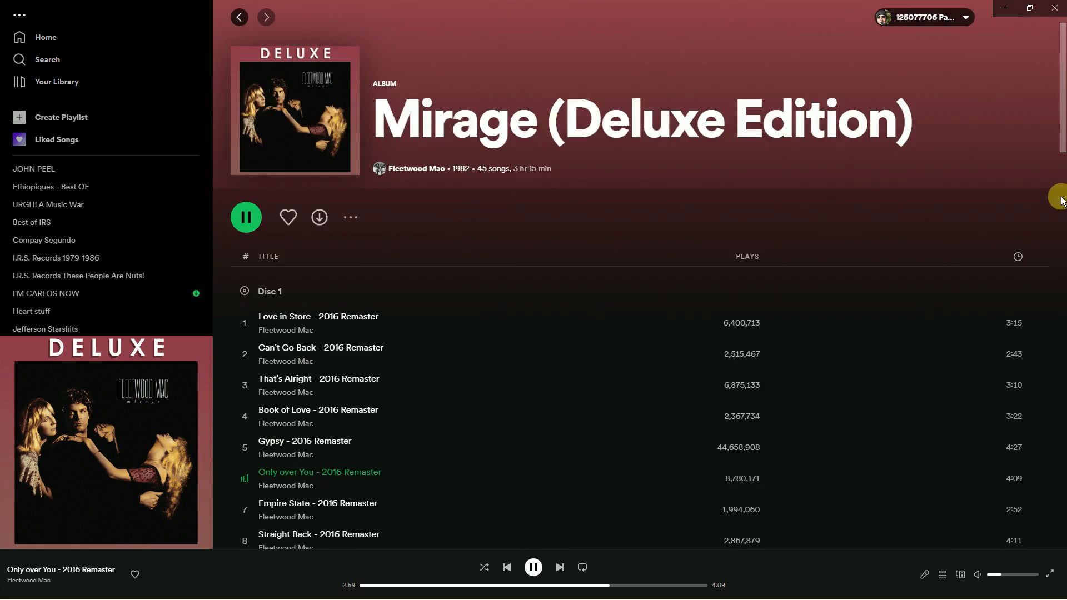
{"action": "left_click_drag", "start_coordinate": [1062, 160], "coordinate": [1042, 396]}
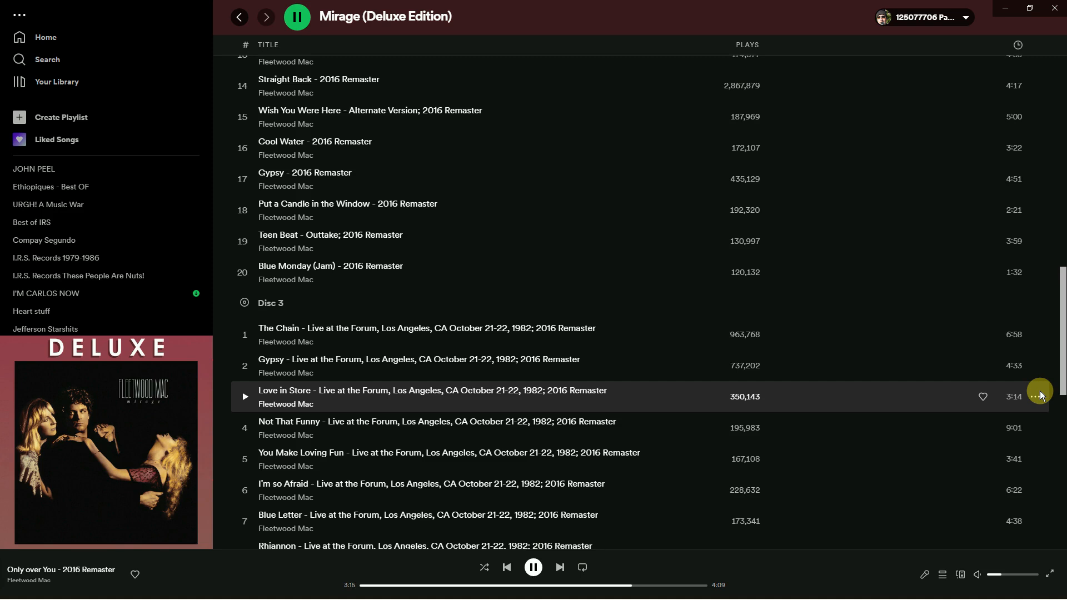
{"action": "left_click_drag", "start_coordinate": [1042, 396], "coordinate": [1063, 139]}
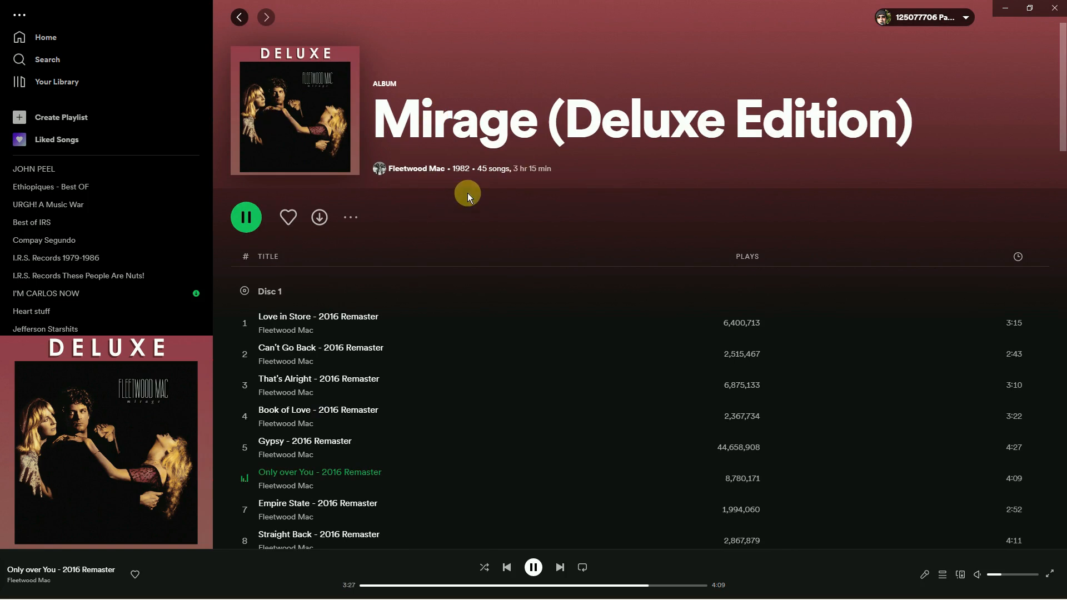
- Return to the 00AAAGAME005.xls scoresheet in Excel and record 1 and k for California's second and third batters in AO34 and AO35
{"action": "mouse_move", "coordinate": [374, 596]}
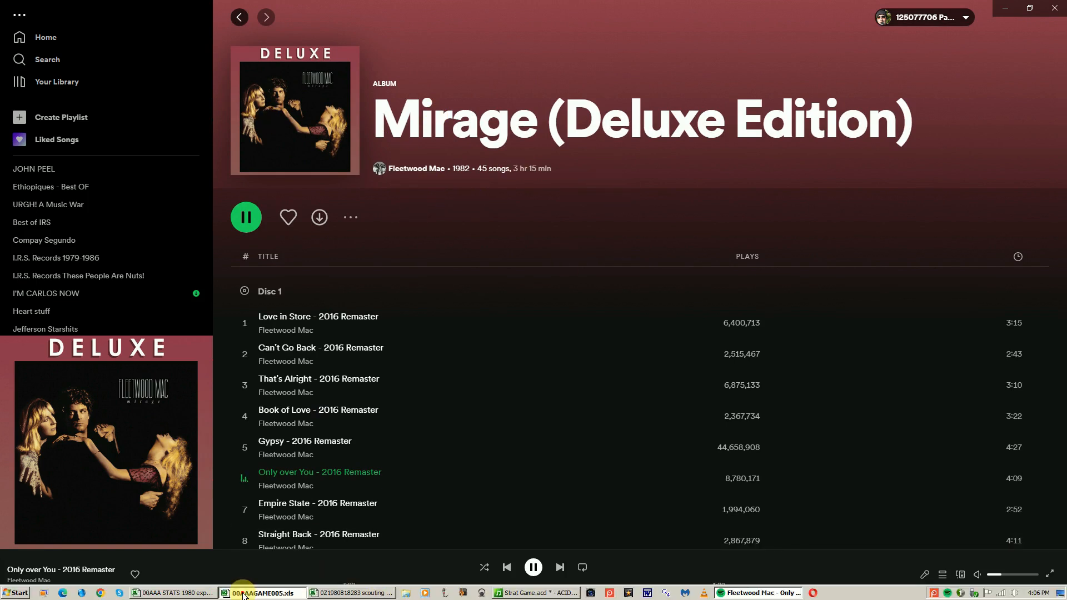
{"action": "left_click", "coordinate": [262, 593]}
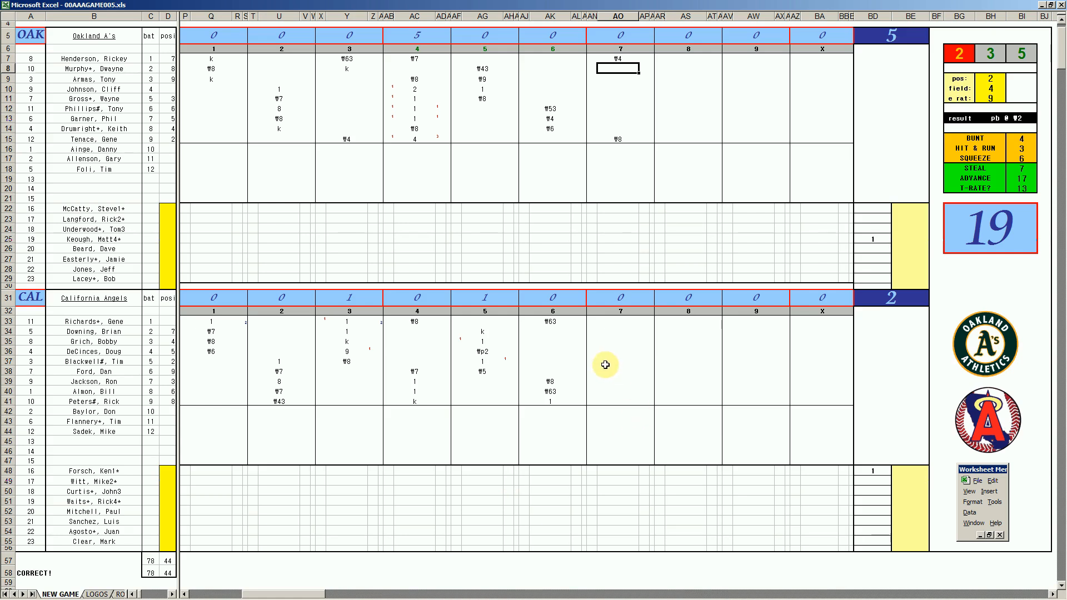
{"action": "left_click", "coordinate": [615, 331]}
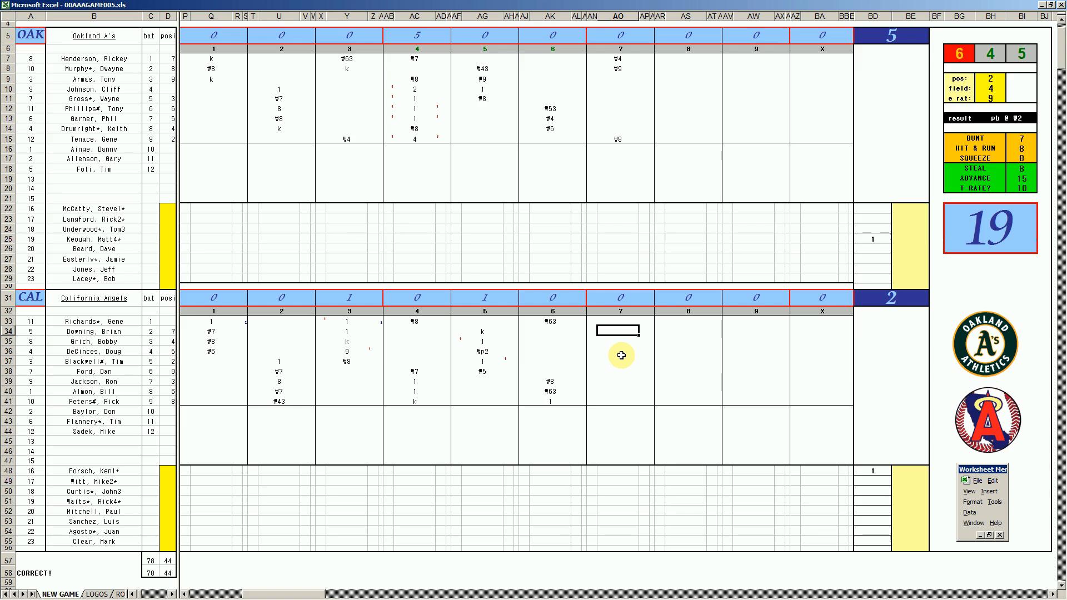
{"action": "type", "text": "1"}
{"action": "key", "text": "Return"}
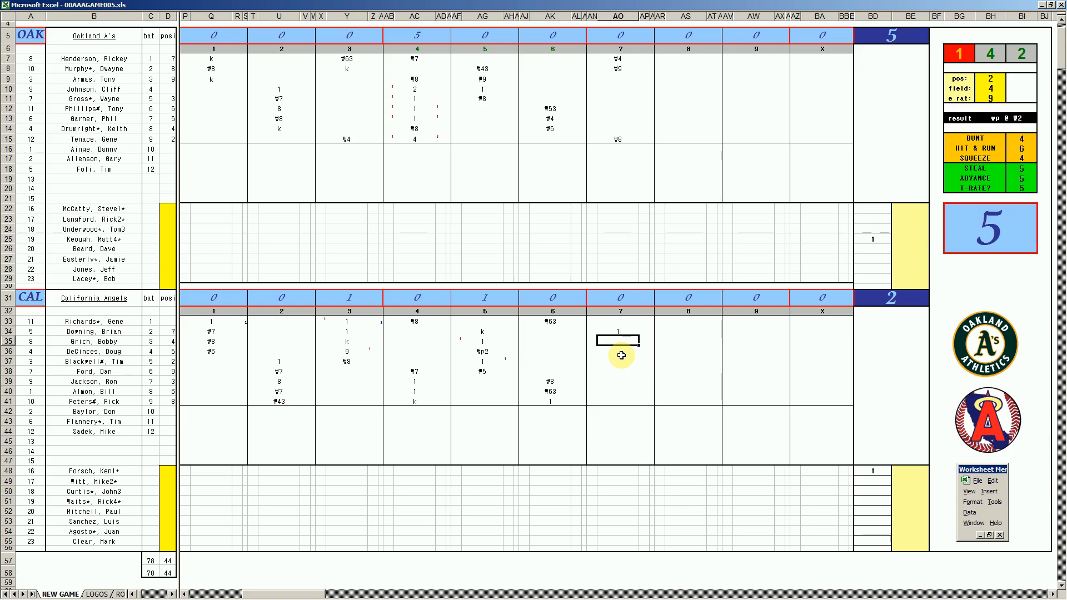
{"action": "type", "text": "k"}
{"action": "key", "text": "Return"}
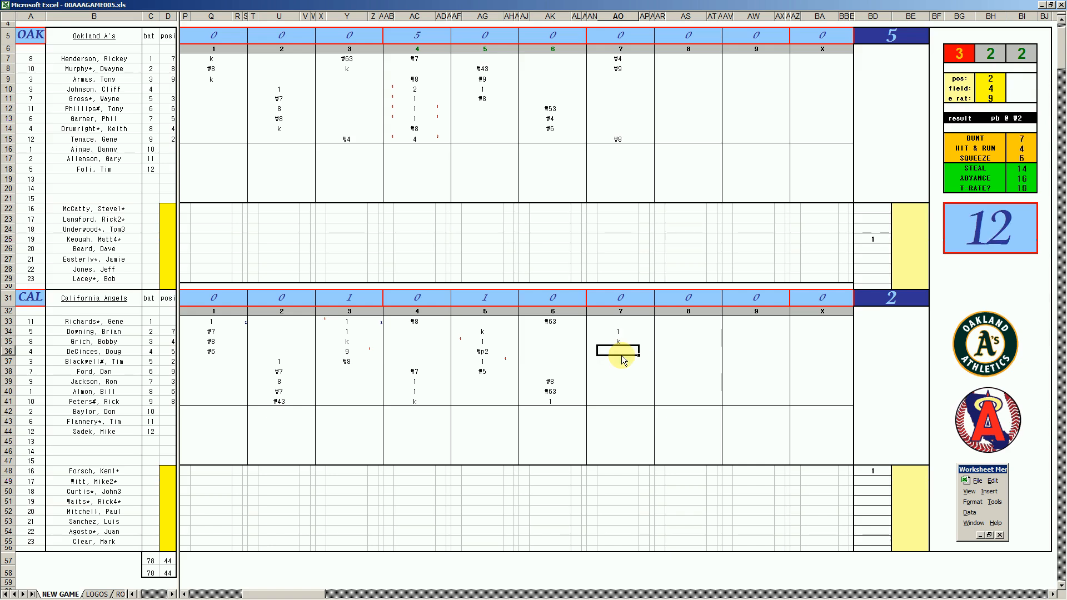
- Record ₩643 for California's fourth batter in AO36 and k for Oakland's third batter in AS9
{"action": "type", "text": "#643"}
{"action": "left_click", "coordinate": [670, 79]}
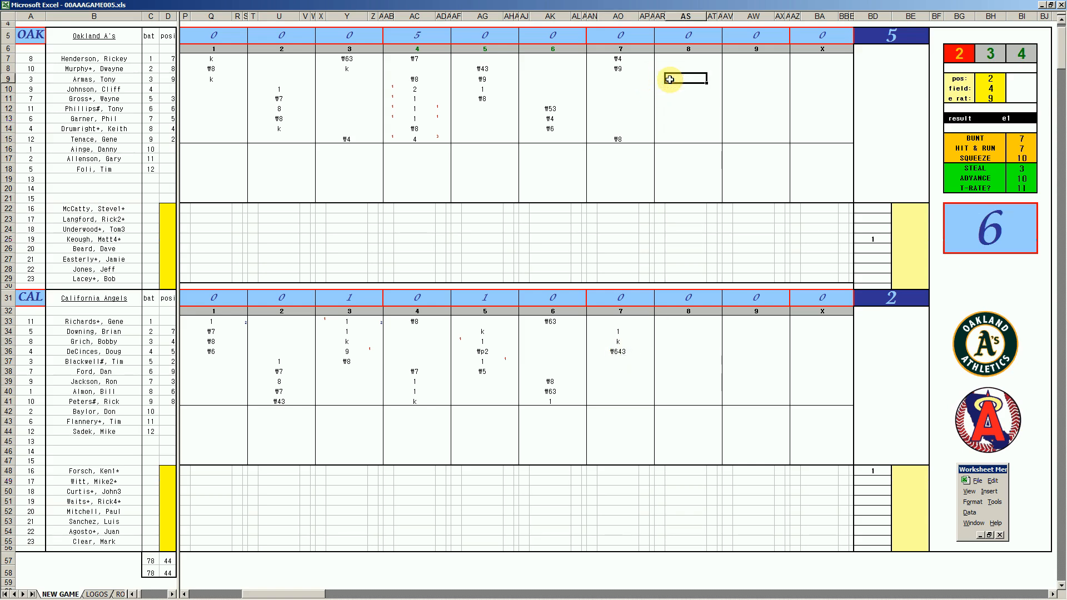
{"action": "type", "text": "k"}
{"action": "key", "text": "Return"}
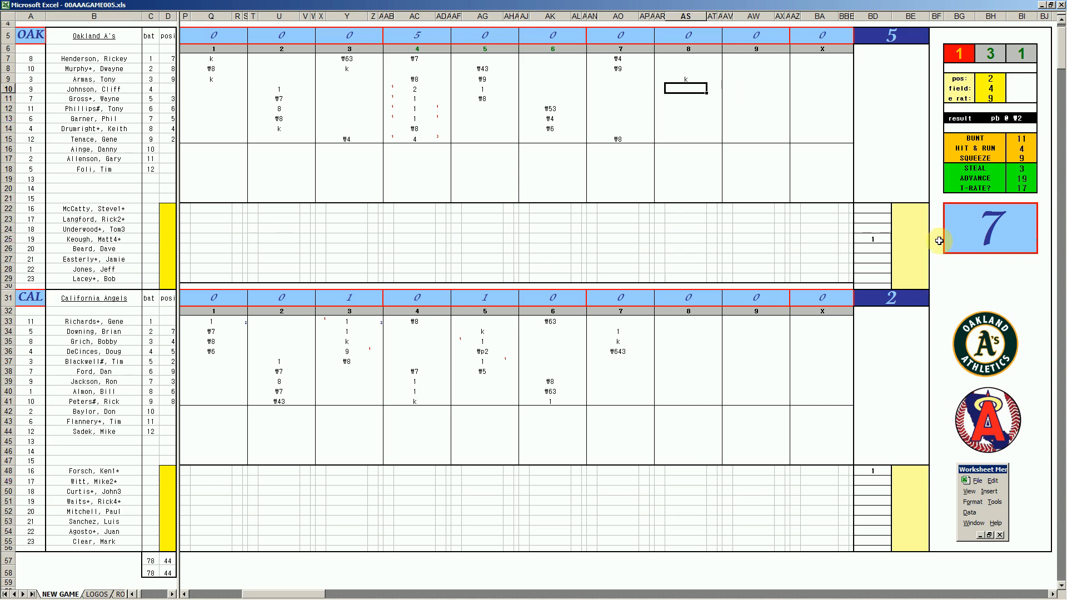
- Record 4 for Oakland's fourth batter in AS10, with a 1 in each adjoining mark cell, AT10 and AR10
{"action": "type", "text": "4"}
{"action": "key", "text": "Right"}
{"action": "type", "text": "1"}
{"action": "key", "text": "Left"}
{"action": "key", "text": "Left"}
{"action": "type", "text": "1"}
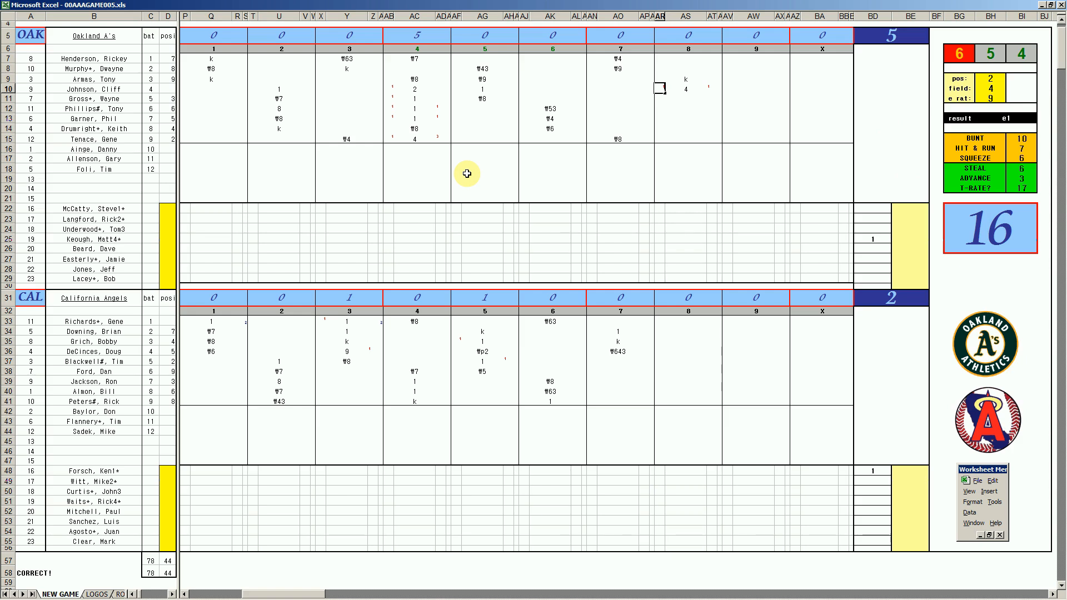
{"action": "key", "text": "Return"}
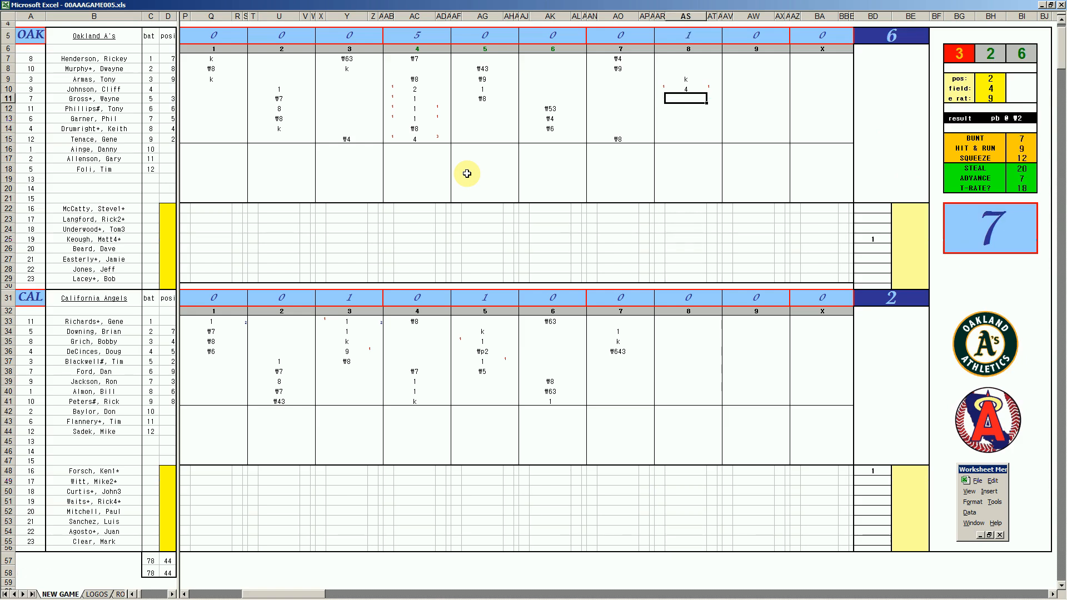
- Record ₩4 in AS11 and ₩63 for the pinch hitter in AS18, and enter 8 for California's starting pitcher in BE48
{"action": "type", "text": "#4"}
{"action": "key", "text": "Return"}
{"action": "key", "text": "Down"}
{"action": "key", "text": "Down"}
{"action": "key", "text": "Down"}
{"action": "key", "text": "Down"}
{"action": "key", "text": "Down"}
{"action": "key", "text": "Down"}
{"action": "type", "text": "#63"}
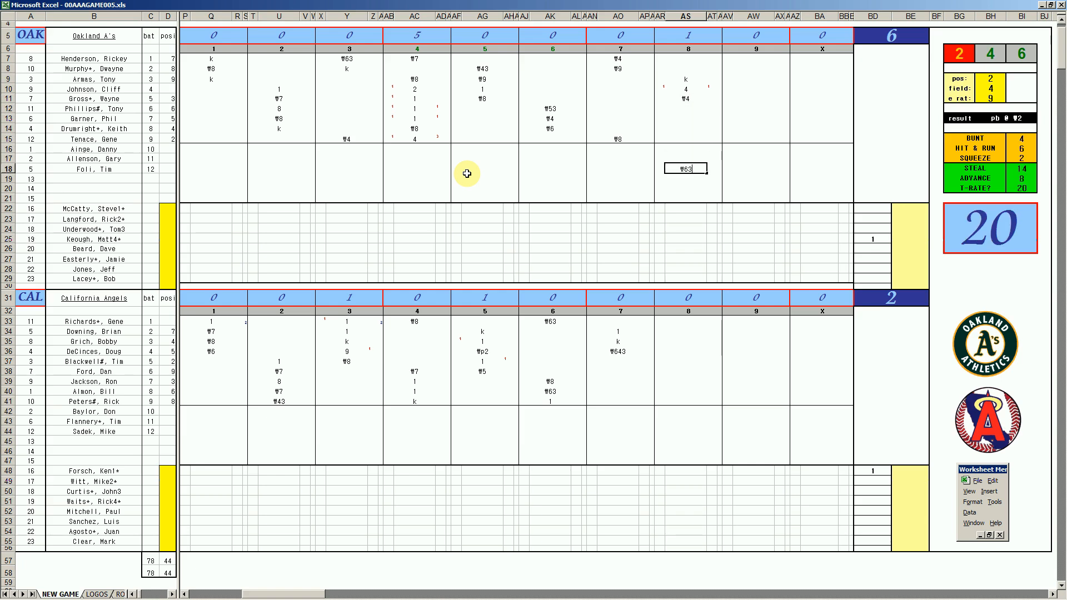
{"action": "left_click", "coordinate": [894, 471]}
{"action": "type", "text": "8"}
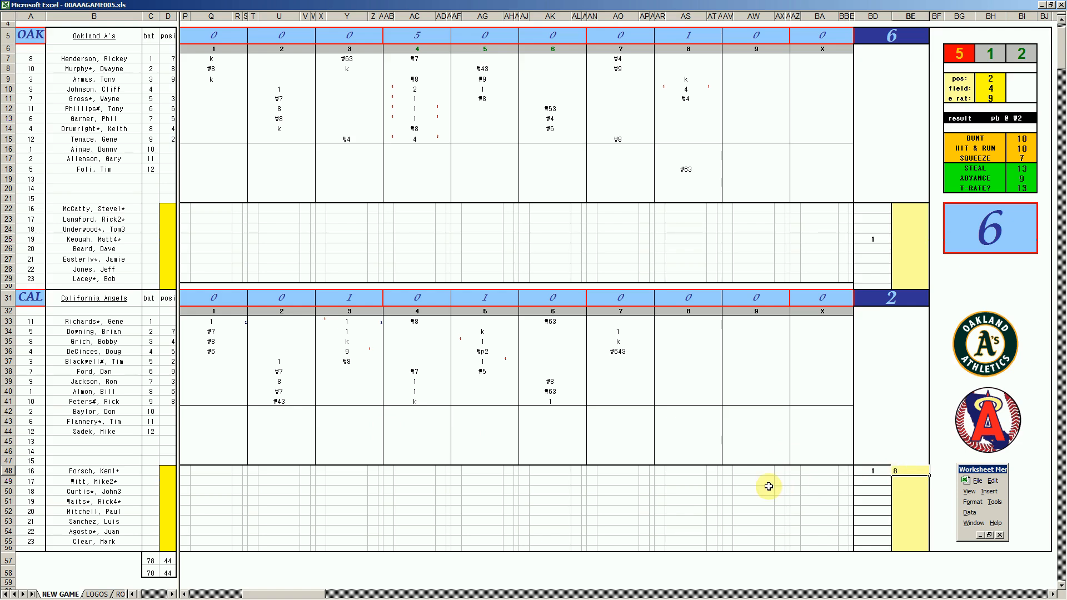
- Record k, 1 and ₩9 for California's fifth to seventh batters in AS37 to AS39
{"action": "left_click", "coordinate": [677, 362]}
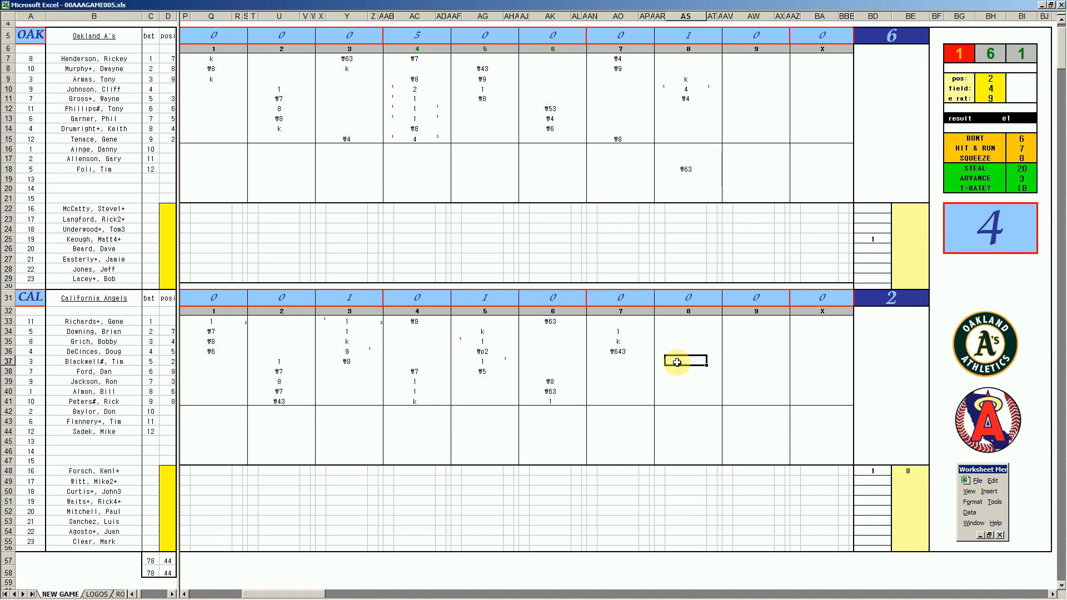
{"action": "type", "text": "k"}
{"action": "key", "text": "Return"}
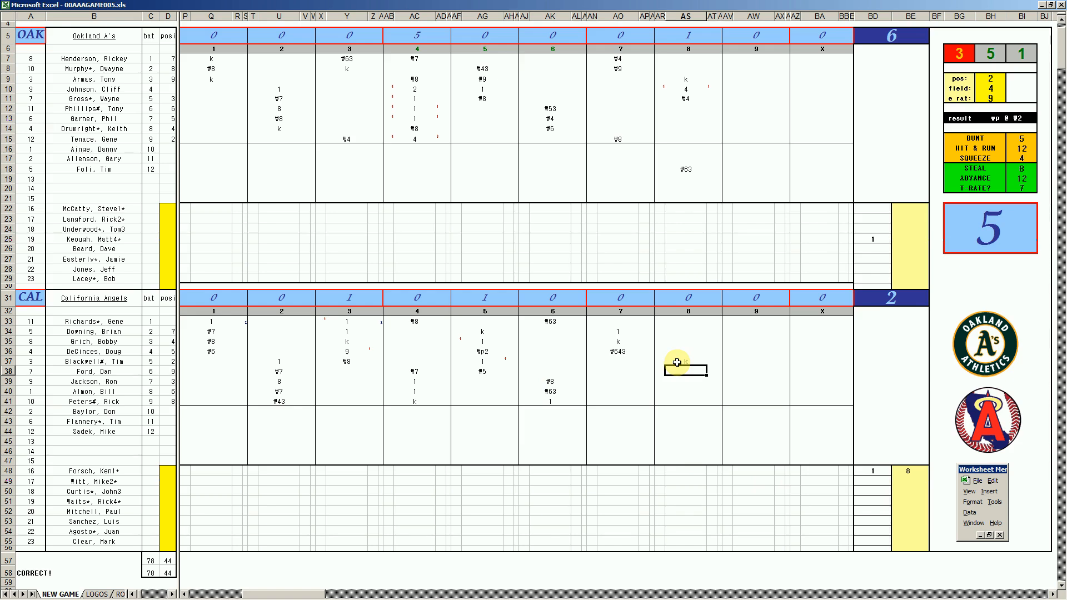
{"action": "type", "text": "1"}
{"action": "key", "text": "Return"}
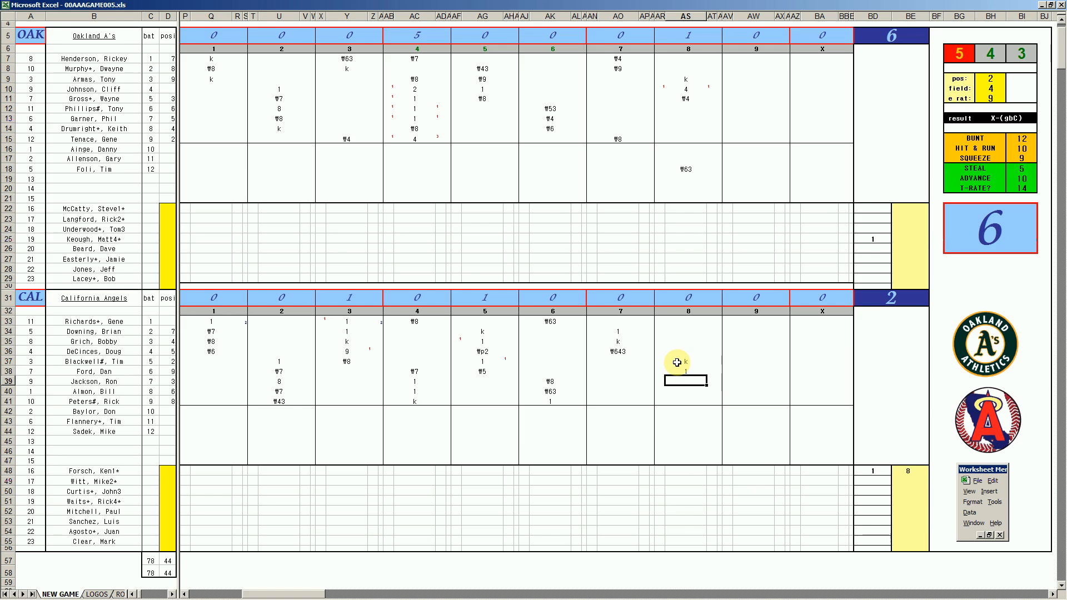
{"action": "type", "text": "#9"}
{"action": "key", "text": "Return"}
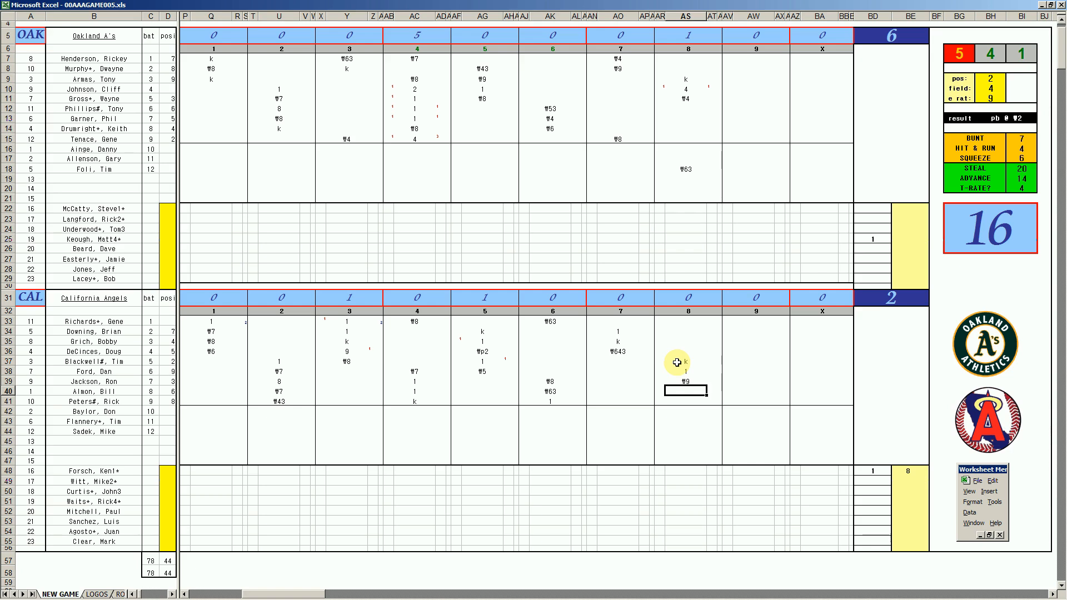
- Set the fielding chart to position 6, fielding rating 3 and error rating 9
{"action": "key", "text": "ctrl+e"}
{"action": "type", "text": "6"}
{"action": "key", "text": "Return"}
{"action": "type", "text": "3"}
{"action": "key", "text": "Return"}
{"action": "type", "text": "9"}
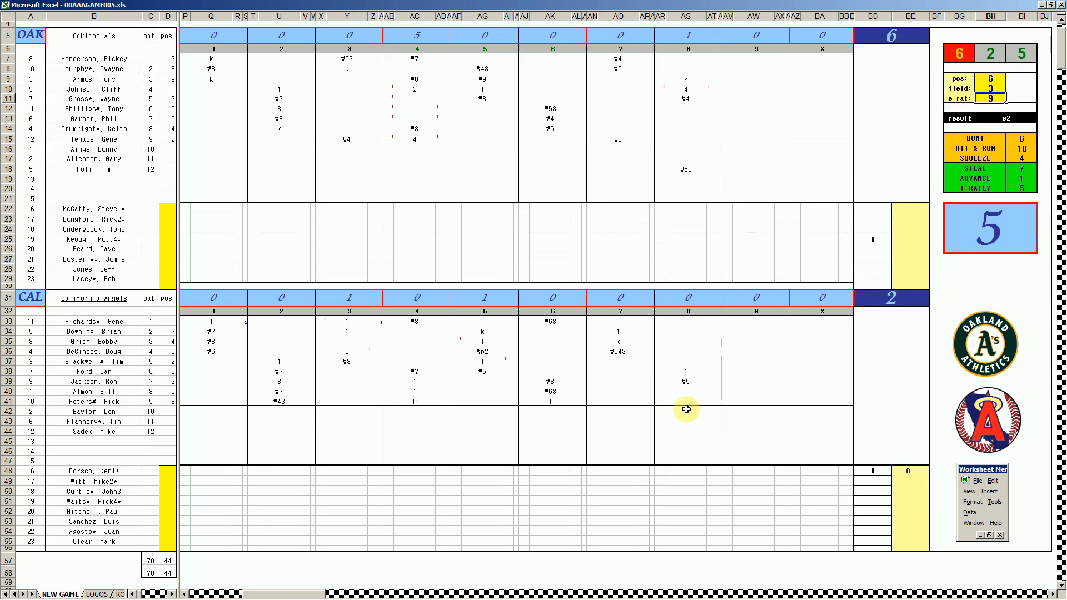
- Record 2e6 and ₩43 for California's eighth and ninth batters in AS40 and AS41, and enter 9 for its relief pitcher in BD54
{"action": "left_click", "coordinate": [689, 389]}
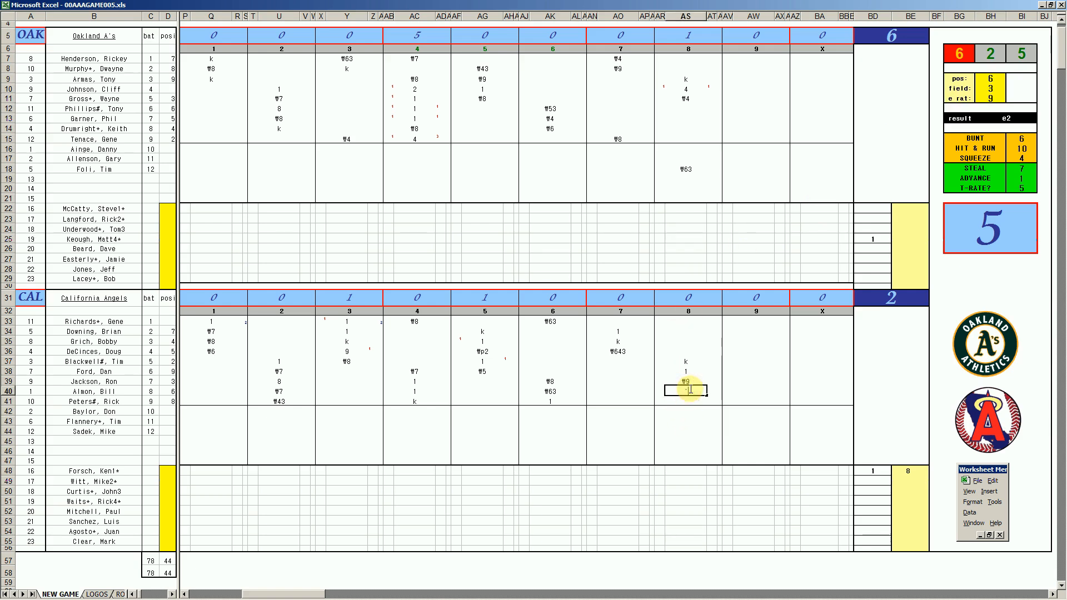
{"action": "type", "text": "'2e6"}
{"action": "key", "text": "Return"}
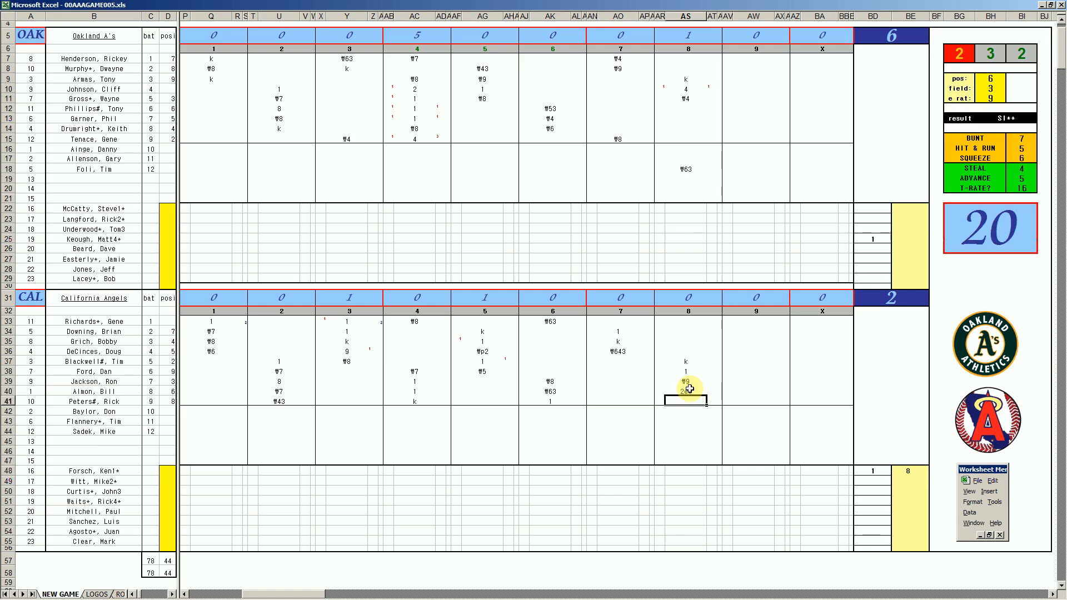
{"action": "type", "text": "\\43"}
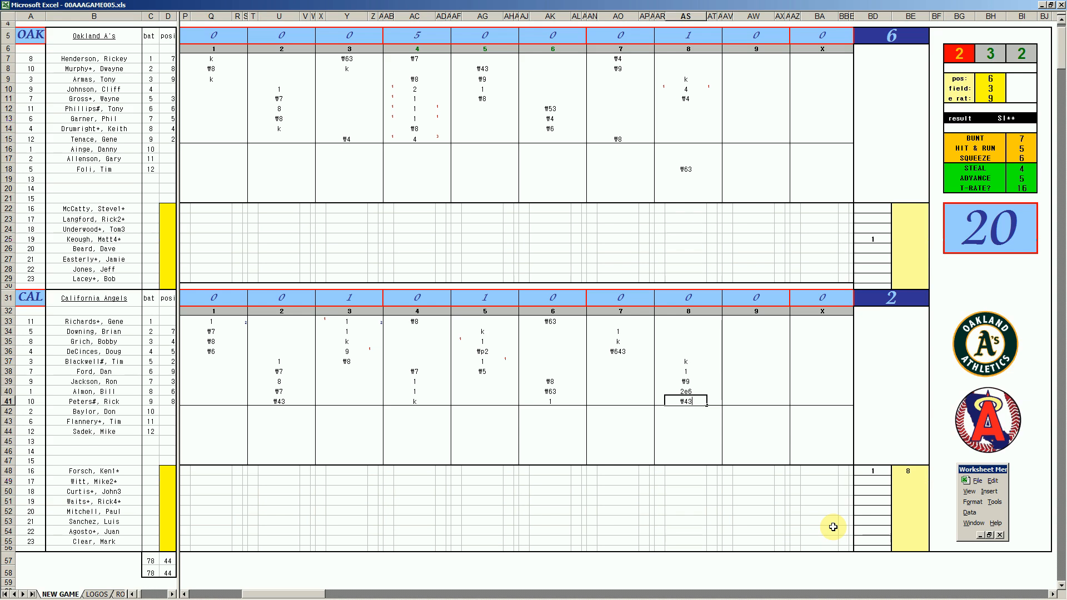
{"action": "left_click", "coordinate": [871, 530]}
{"action": "type", "text": "9"}
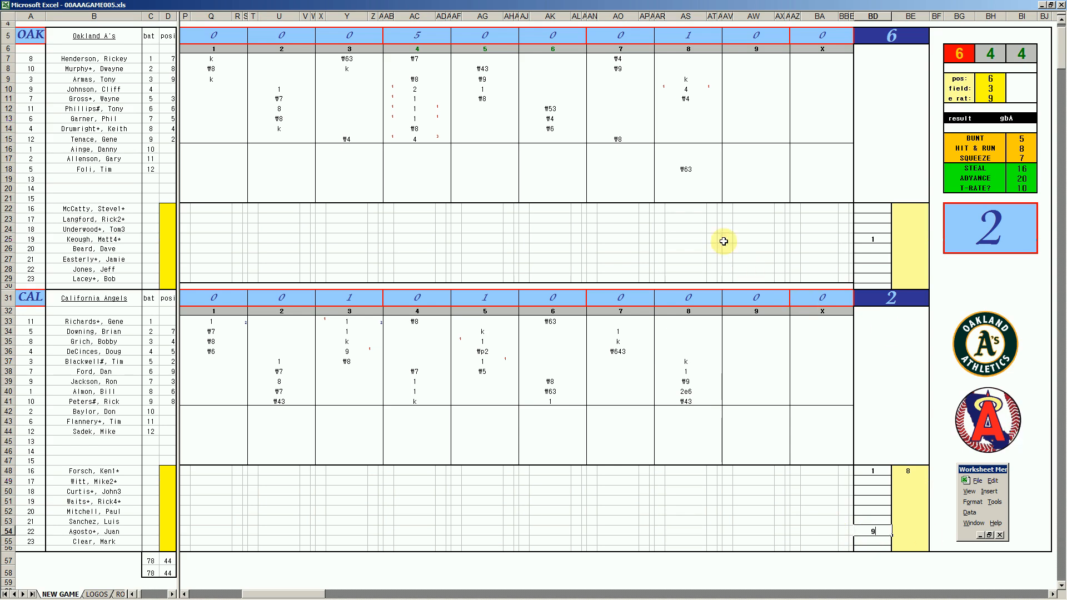
- Record 1 for Oakland's seventh batter in the ninth inning, cell AW13
{"action": "left_click", "coordinate": [742, 111]}
{"action": "key", "text": "Down"}
{"action": "key", "text": "Up"}
{"action": "key", "text": "Up"}
{"action": "key", "text": "Down"}
{"action": "key", "text": "Down"}
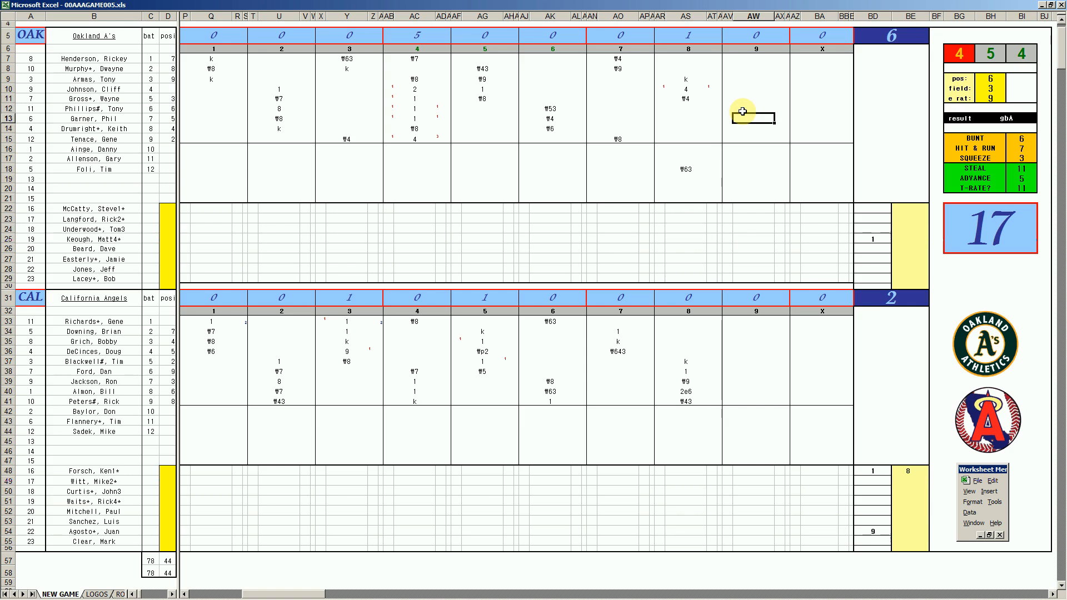
{"action": "type", "text": "1"}
{"action": "key", "text": "Return"}
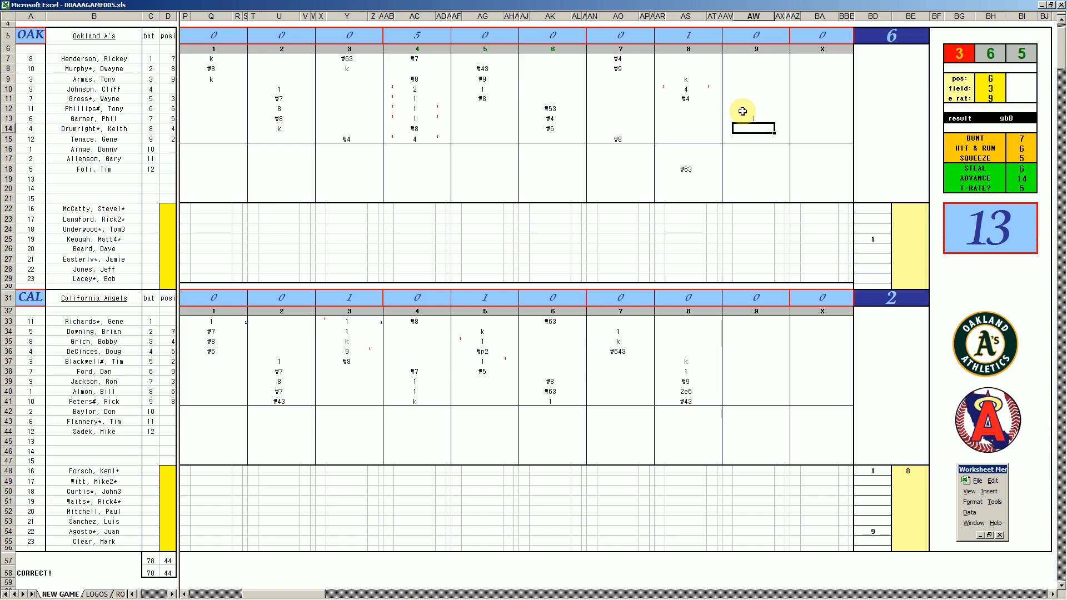
- Record 9 for Oakland's pinch hitter in AW16 and 1 for the ninth batter in AW15
{"action": "key", "text": "Down"}
{"action": "key", "text": "Down"}
{"action": "type", "text": "9"}
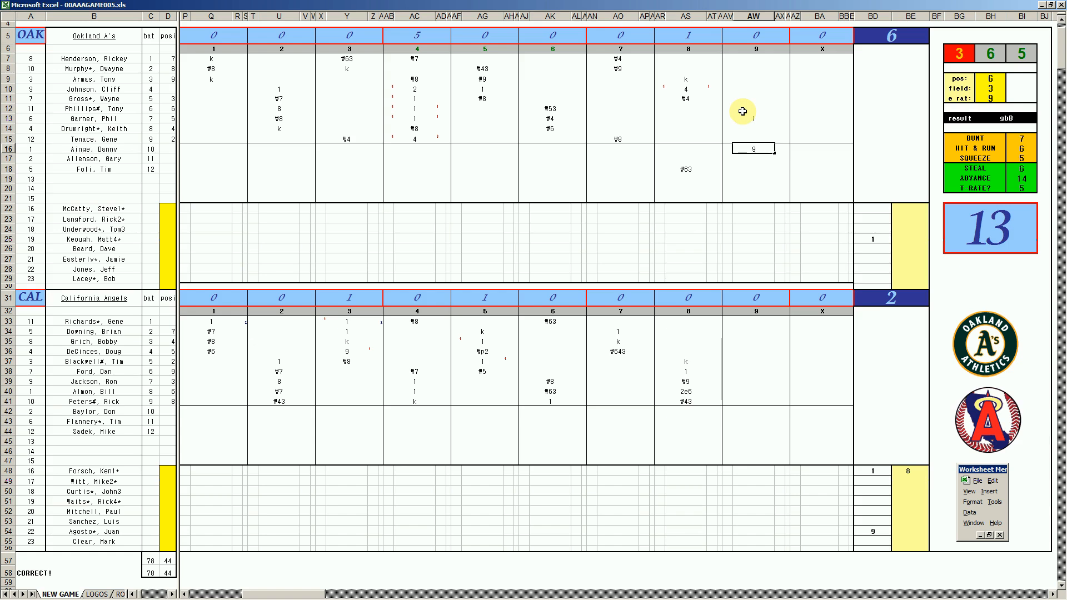
{"action": "key", "text": "Up"}
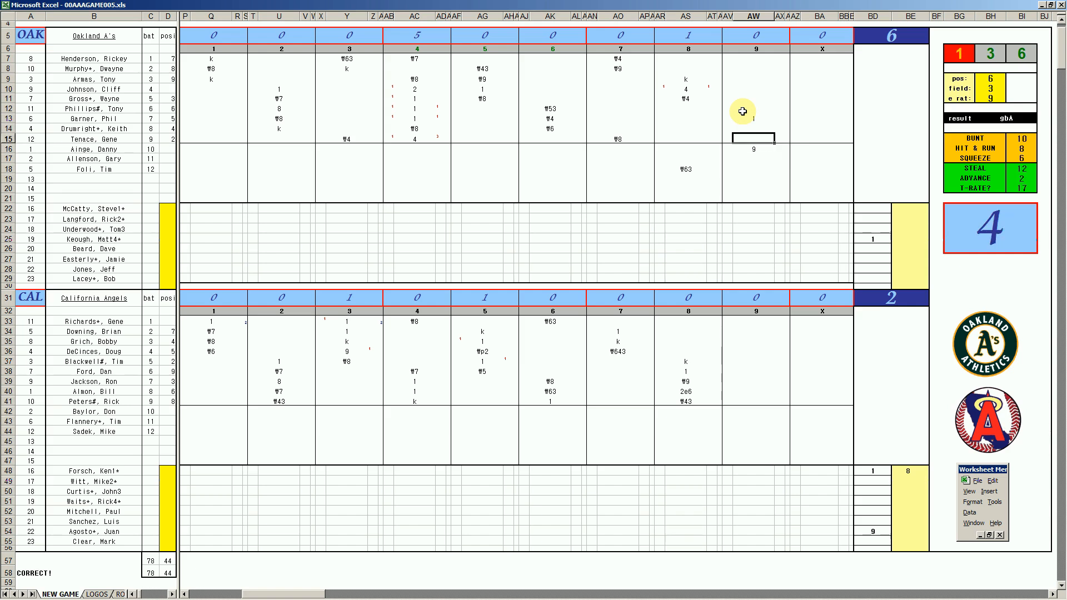
{"action": "type", "text": "1"}
{"action": "key", "text": "Return"}
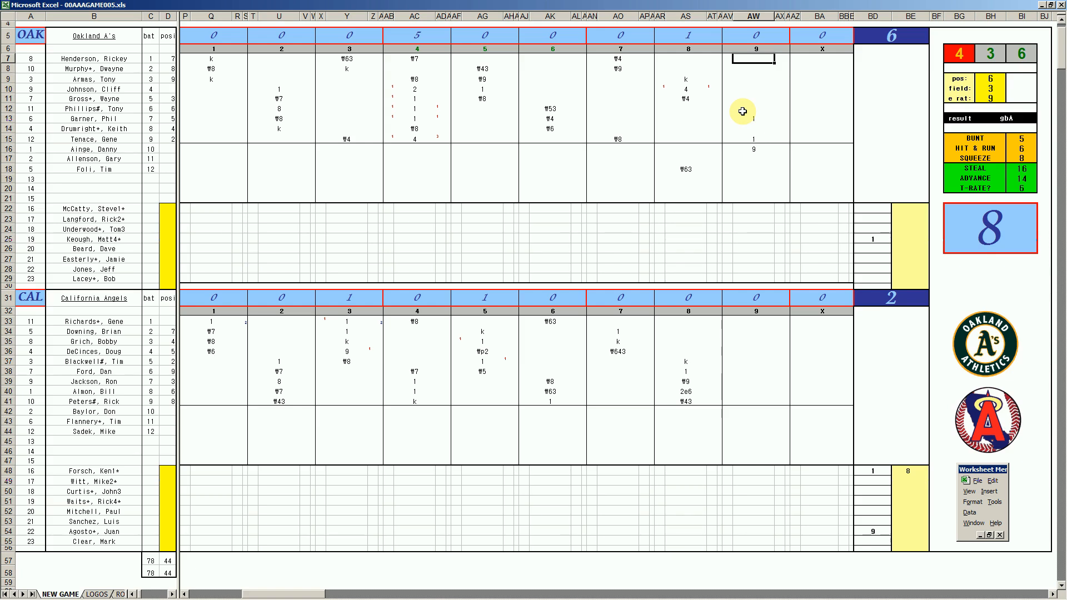
- Record 1 for Oakland's leadoff batter in AW7, with a 1 in AX7, and mark the seventh batter's run in AV13
{"action": "type", "text": "1"}
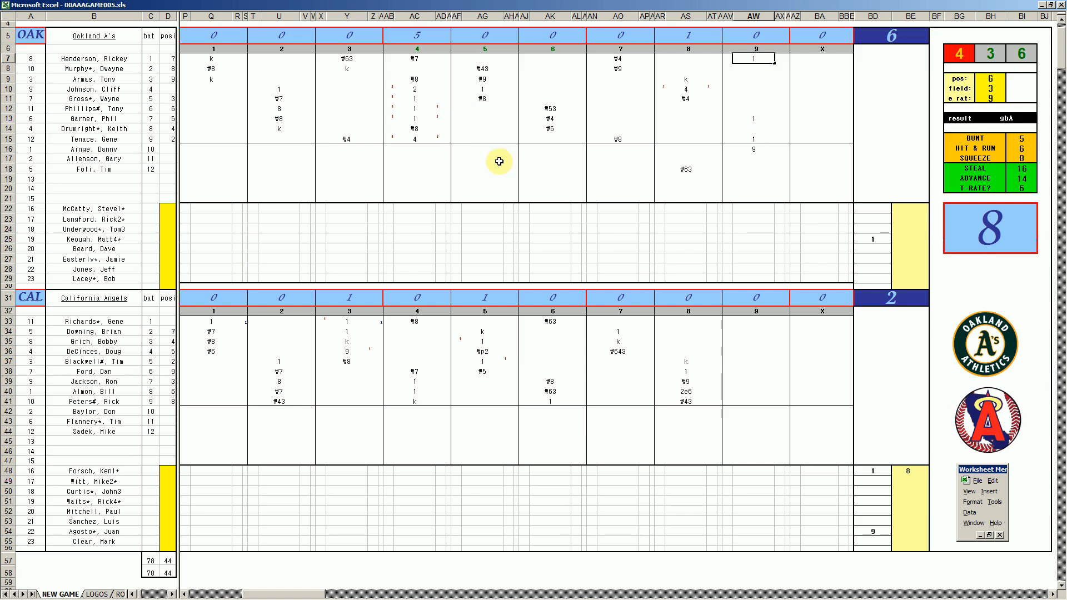
{"action": "key", "text": "Right"}
{"action": "type", "text": "1"}
{"action": "key", "text": "Left"}
{"action": "key", "text": "Left"}
{"action": "key", "text": "Down"}
{"action": "key", "text": "Down"}
{"action": "key", "text": "Down"}
{"action": "key", "text": "Down"}
{"action": "key", "text": "Down"}
{"action": "key", "text": "Down"}
{"action": "key", "text": "Down"}
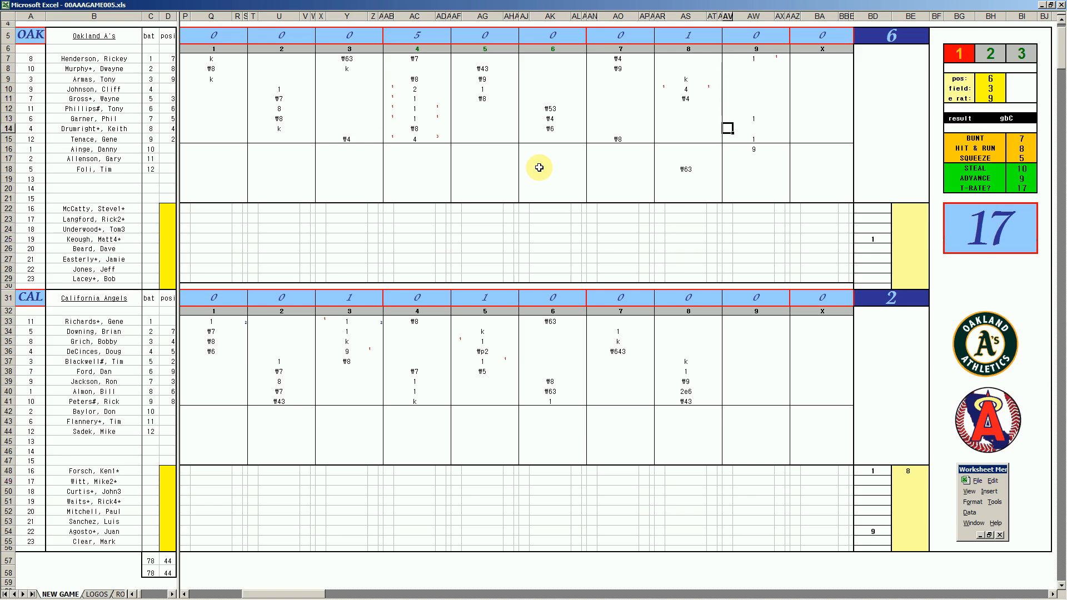
{"action": "key", "text": "Up"}
- Enter 1/3 in BE54 as the innings pitched by California's first relief pitcher
{"action": "left_click", "coordinate": [905, 538]}
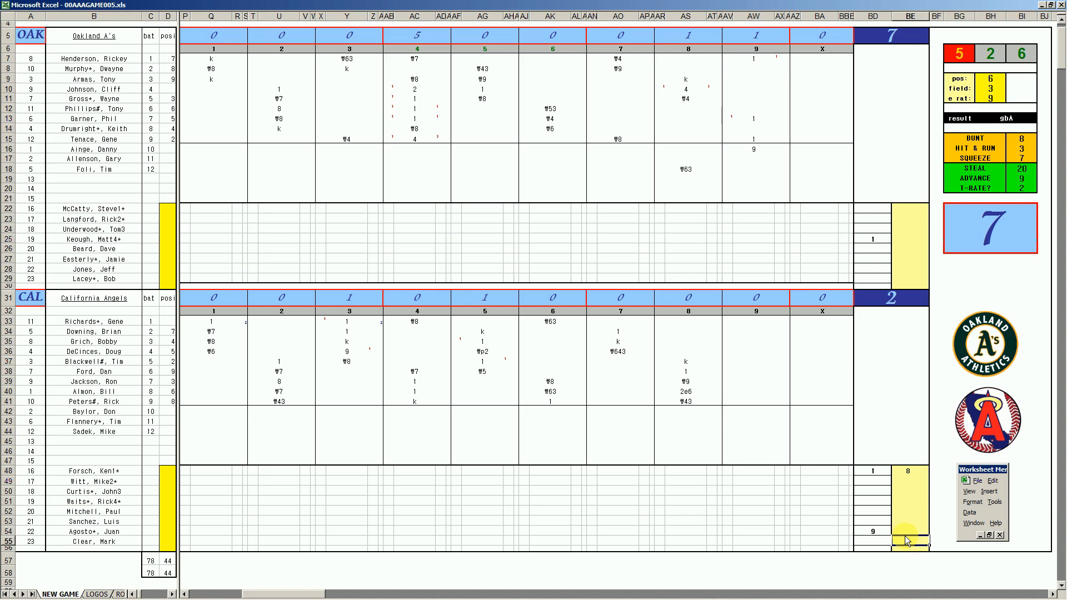
{"action": "key", "text": "Up"}
{"action": "type", "text": "1/3"}
{"action": "key", "text": "Return"}
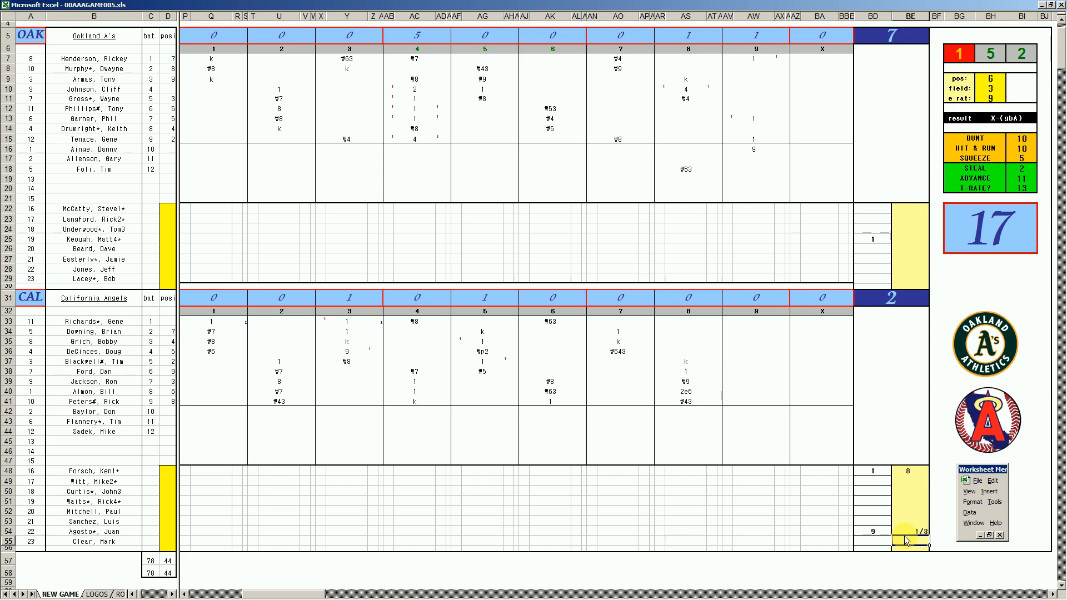
- Enter 9 in BD52 for California's next relief pitcher and dm in that pitcher's ninth-inning cell, AW52
{"action": "key", "text": "Up"}
{"action": "key", "text": "Left"}
{"action": "key", "text": "Up"}
{"action": "key", "text": "Up"}
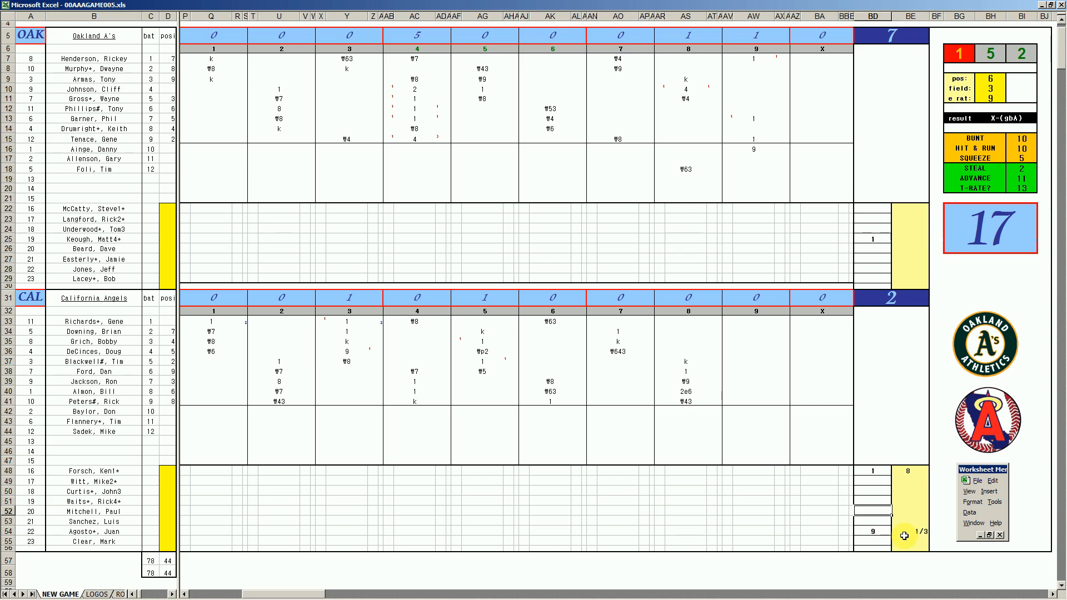
{"action": "type", "text": "9"}
{"action": "key", "text": "Return"}
{"action": "type", "text": "dm"}
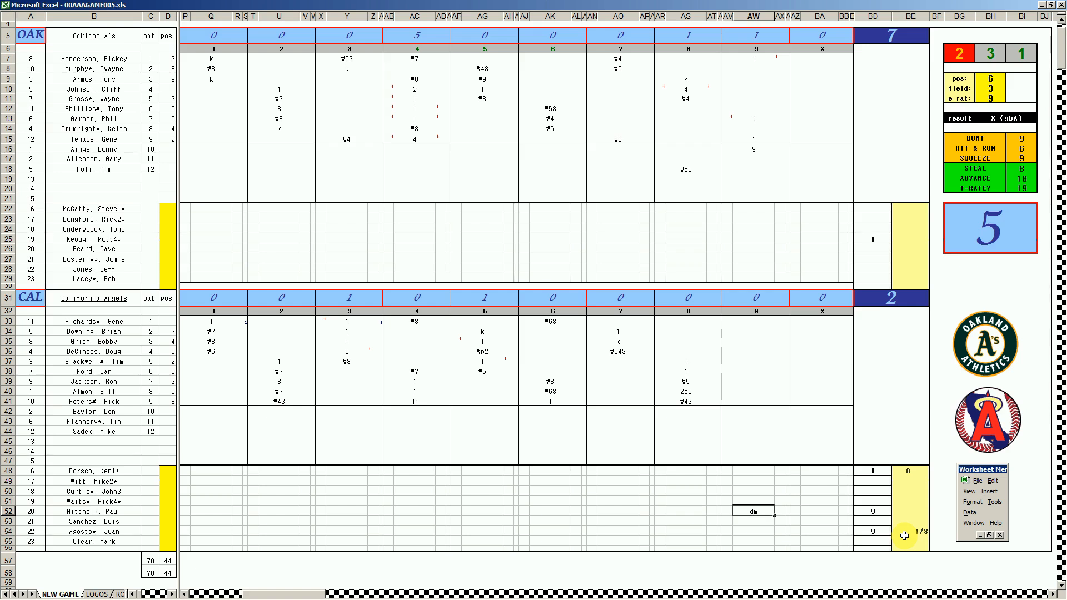
- Record 1 in AW8 and 4 in AW9 for Oakland's second and third batters, with 4 in the mark cell AX9
{"action": "left_click", "coordinate": [755, 71]}
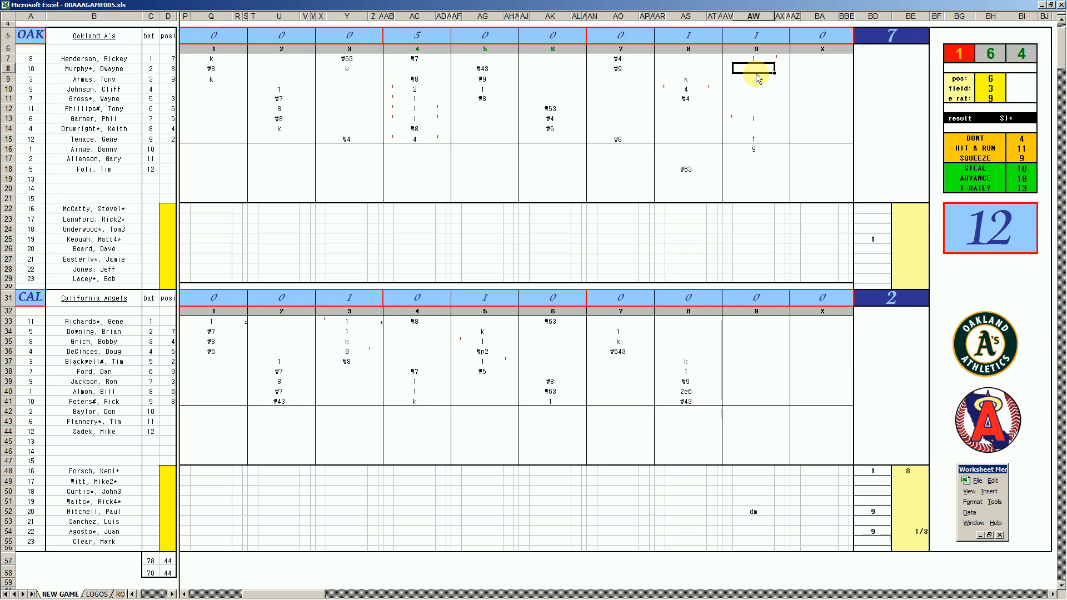
{"action": "type", "text": "1"}
{"action": "key", "text": "Return"}
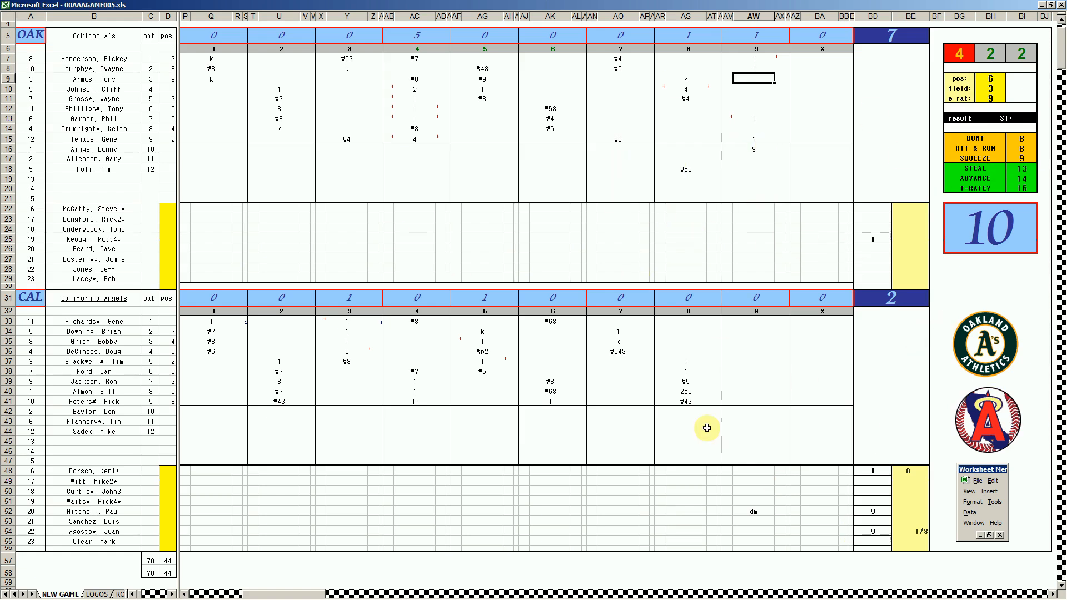
{"action": "type", "text": "4"}
{"action": "key", "text": "Tab"}
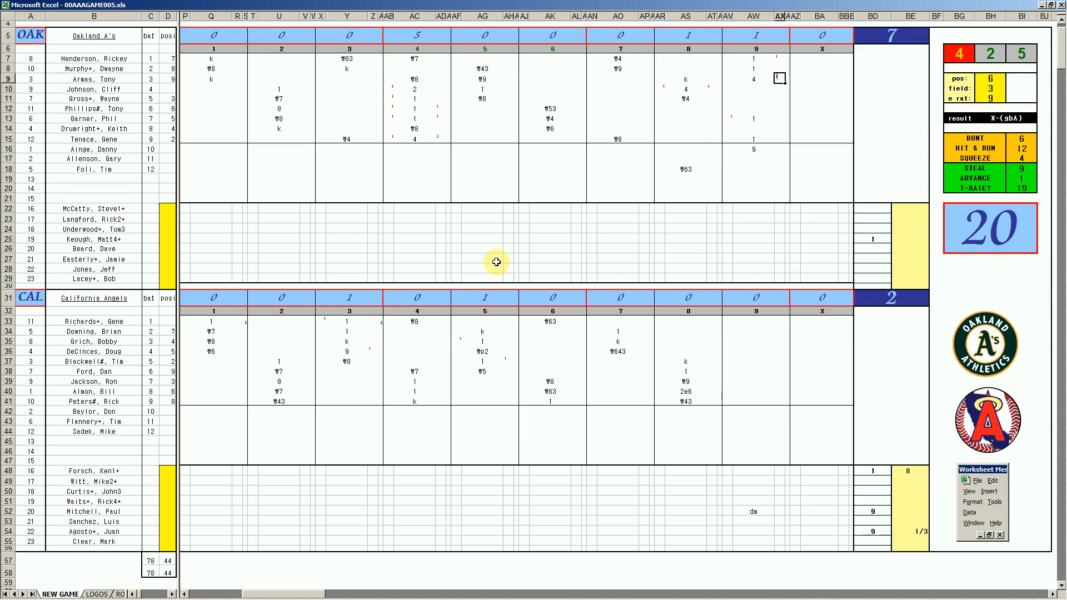
{"action": "type", "text": "1"}
{"action": "key", "text": "Return"}
{"action": "key", "text": "Up"}
{"action": "type", "text": "4"}
- Mark a run of 1 for Oakland's third, second, first and ninth batters in AV9, AV8, AV7 and AV15
{"action": "key", "text": "Left"}
{"action": "key", "text": "Left"}
{"action": "type", "text": "1"}
{"action": "key", "text": "Return"}
{"action": "key", "text": "Up"}
{"action": "type", "text": "1"}
{"action": "key", "text": "Up"}
{"action": "type", "text": "1"}
{"action": "key", "text": "Down"}
{"action": "key", "text": "Down"}
{"action": "key", "text": "Down"}
{"action": "key", "text": "Down"}
{"action": "key", "text": "Down"}
{"action": "key", "text": "Down"}
{"action": "key", "text": "Down"}
{"action": "key", "text": "Down"}
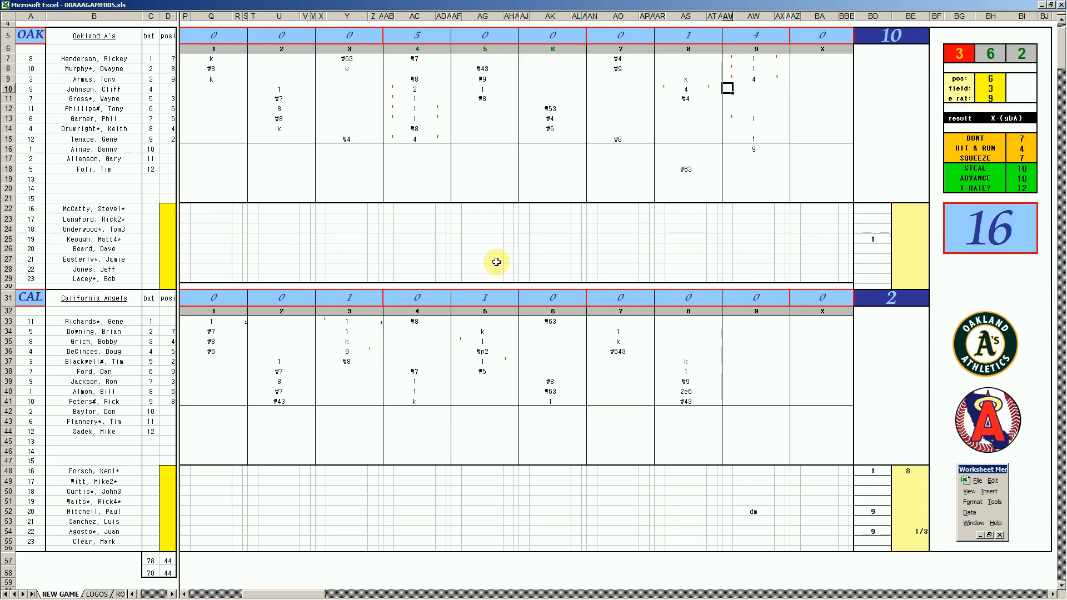
{"action": "type", "text": "1"}
{"action": "key", "text": "Return"}
{"action": "key", "text": "Right"}
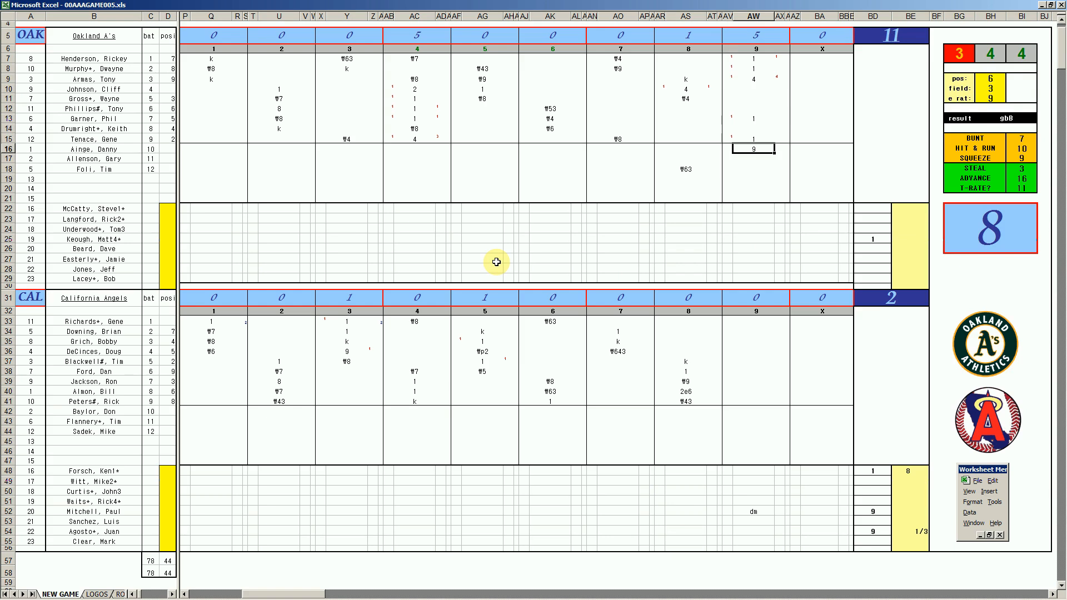
- Record ₩8 for Oakland's fourth batter in AW10
{"action": "key", "text": "Up"}
{"action": "key", "text": "Up"}
{"action": "key", "text": "Up"}
{"action": "key", "text": "Up"}
{"action": "key", "text": "Up"}
{"action": "key", "text": "Up"}
{"action": "key", "text": "Up"}
{"action": "key", "text": "Down"}
{"action": "key", "text": "Down"}
{"action": "key", "text": "Up"}
{"action": "key", "text": "Down"}
{"action": "key", "text": "Up"}
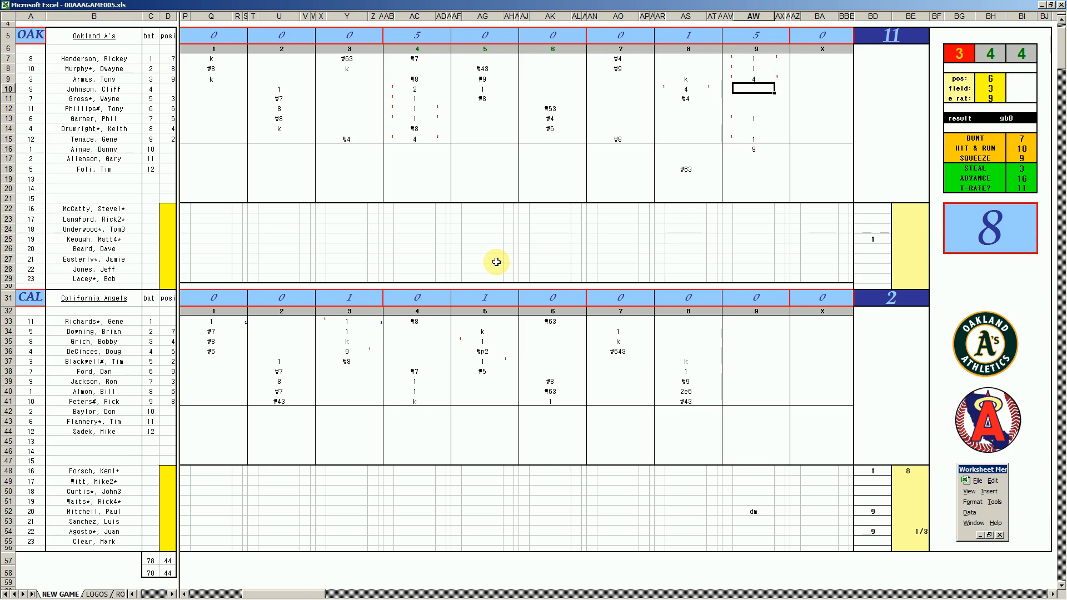
{"action": "type", "text": "#8"}
{"action": "key", "text": "Return"}
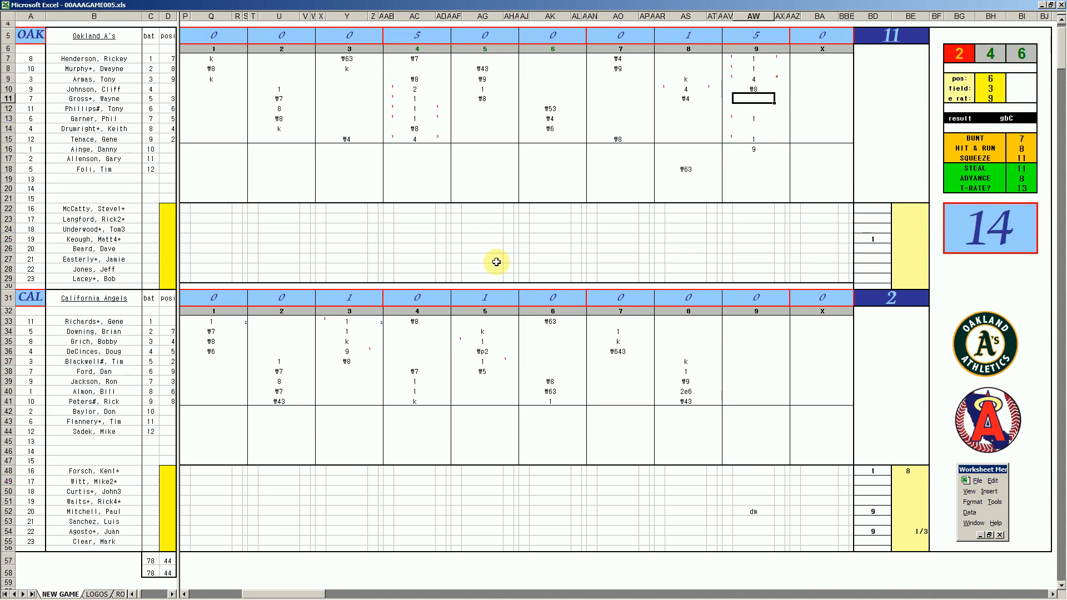
- Record ₩9 for Oakland's fifth batter in AW11 and 8 innings for Oakland's starting pitcher in BE25
{"action": "type", "text": "#9"}
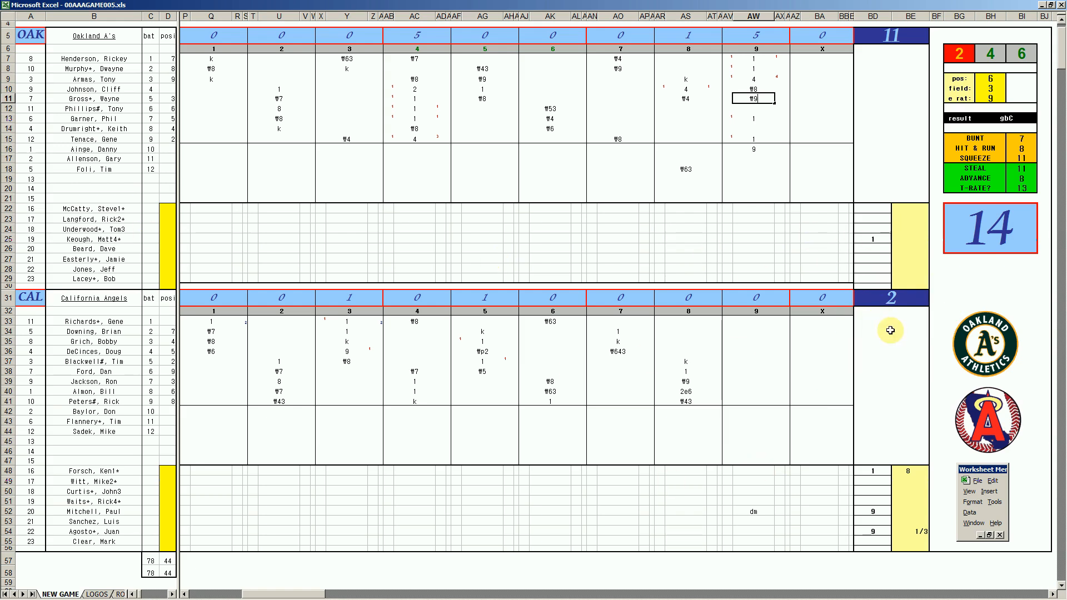
{"action": "left_click", "coordinate": [902, 243]}
{"action": "type", "text": "8"}
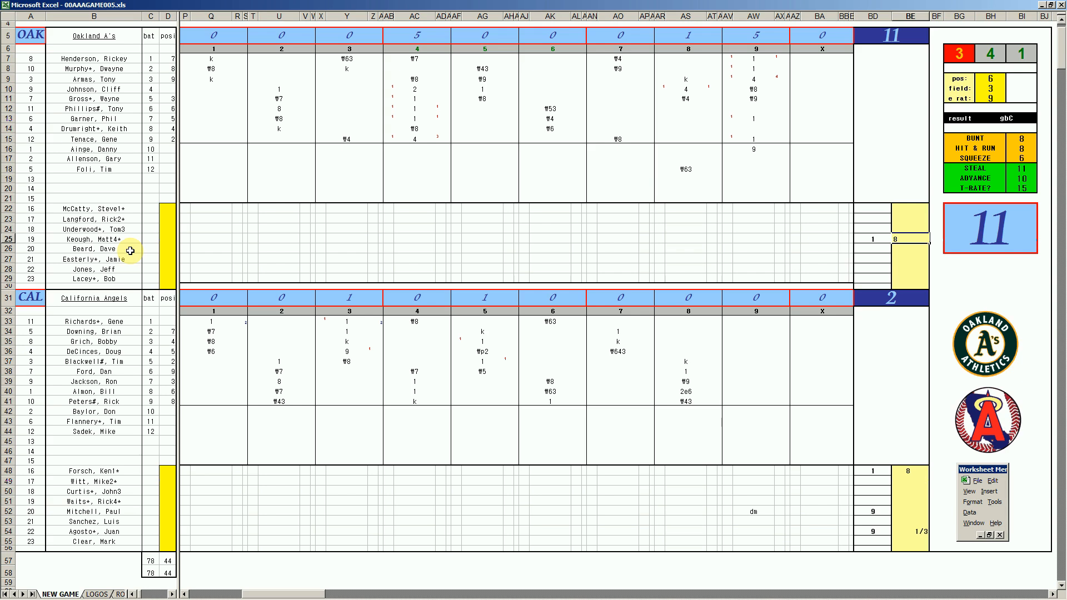
{"action": "key", "text": "Return"}
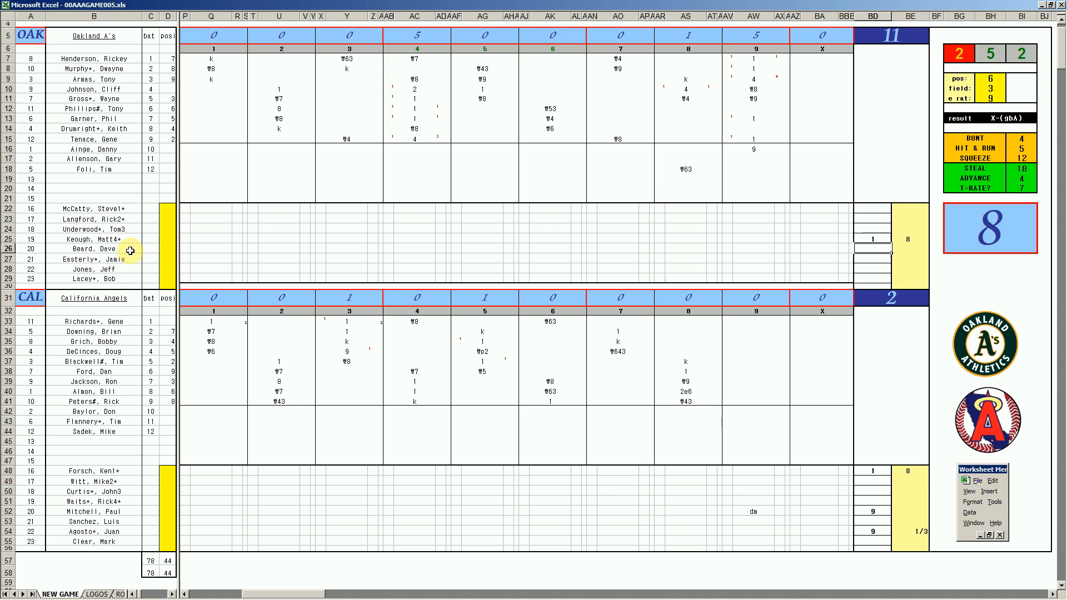
- Enter 9 in BD26 for Oakland's relief pitcher and record 1 for California's leadoff batter in AW33
{"action": "key", "text": "Up"}
{"action": "type", "text": "9"}
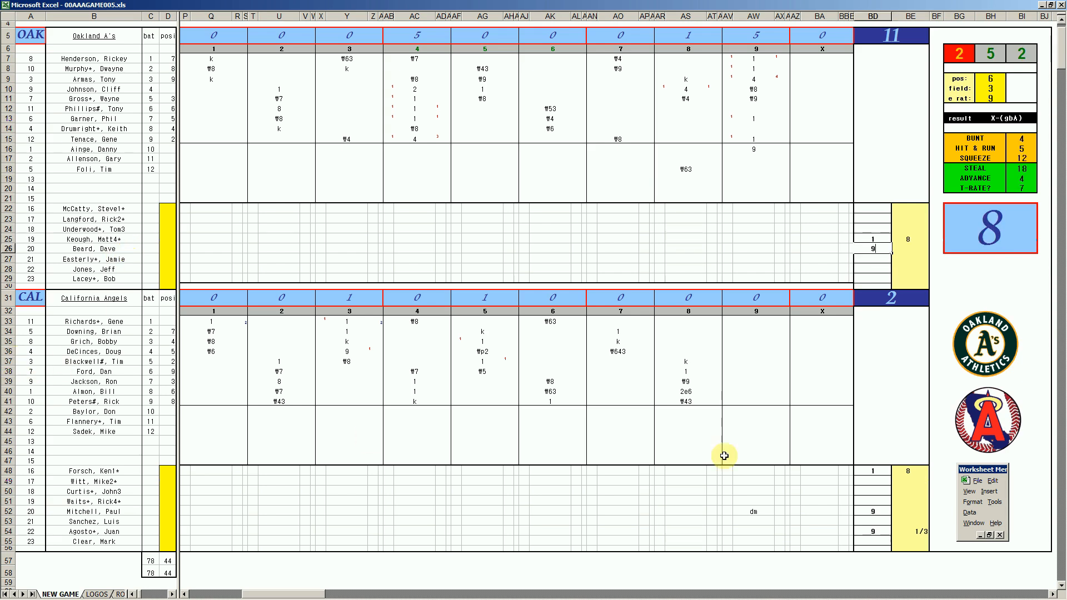
{"action": "left_click", "coordinate": [755, 321]}
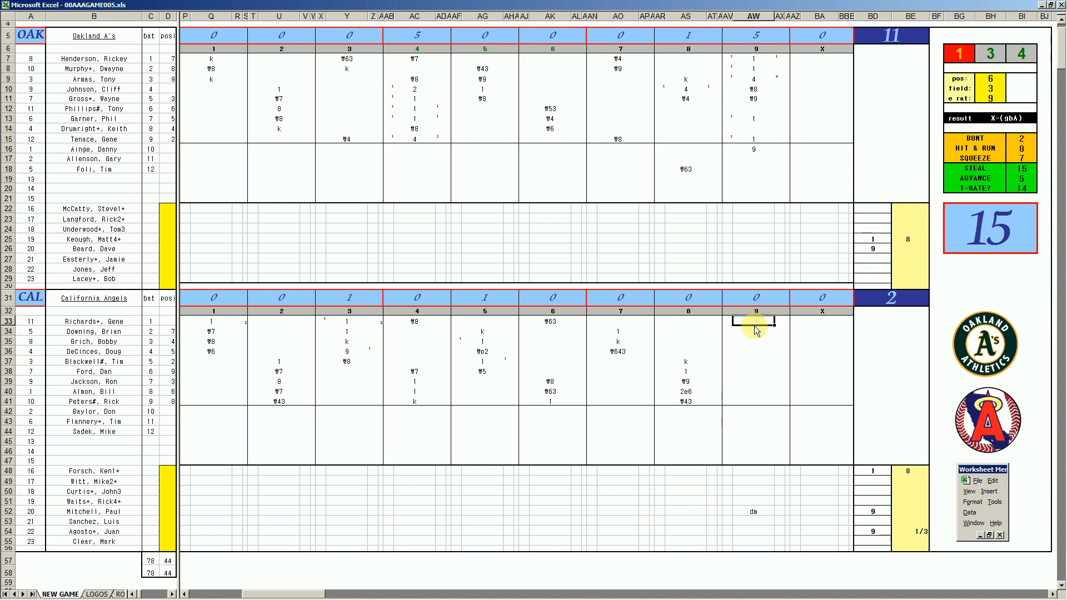
{"action": "type", "text": "1"}
{"action": "key", "text": "Return"}
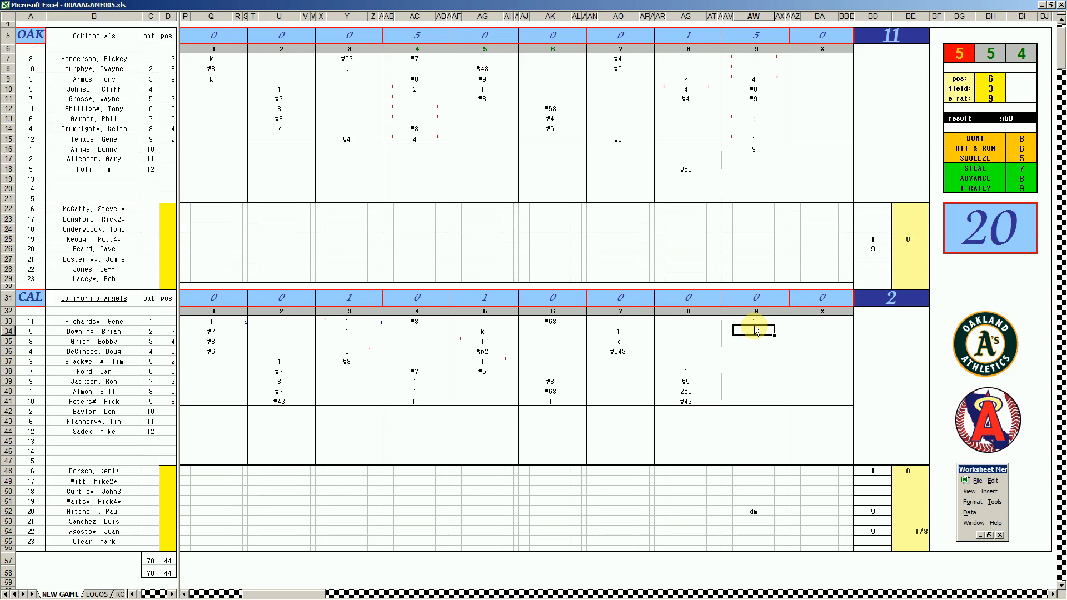
- Set the fielding lookup to position 4 with a field rating of 3
{"action": "key", "text": "ctrl+f"}
{"action": "type", "text": "4"}
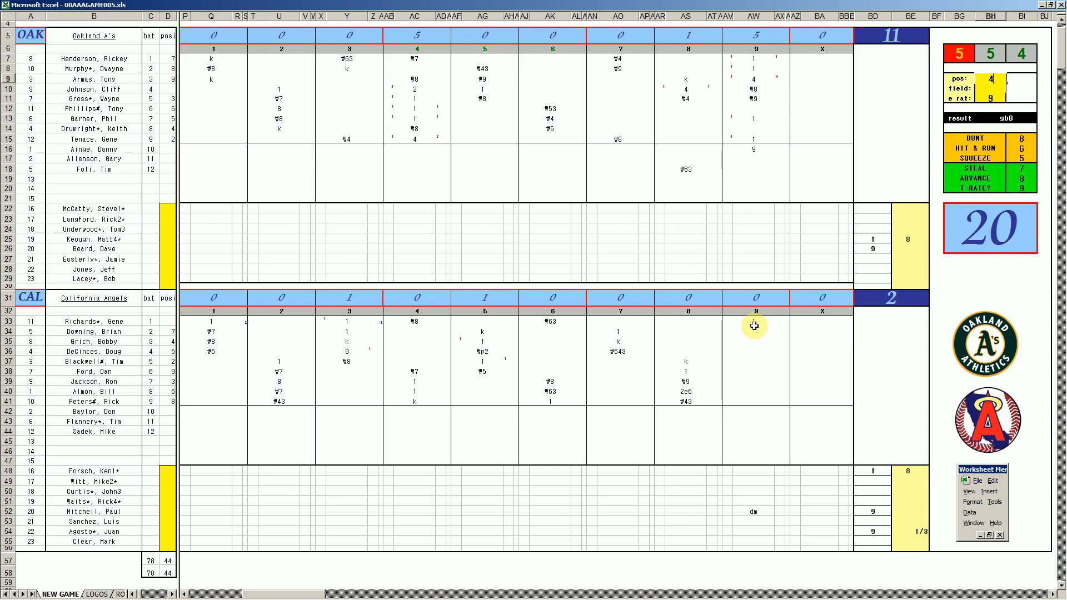
{"action": "key", "text": "Return"}
{"action": "type", "text": "3"}
{"action": "key", "text": "Return"}
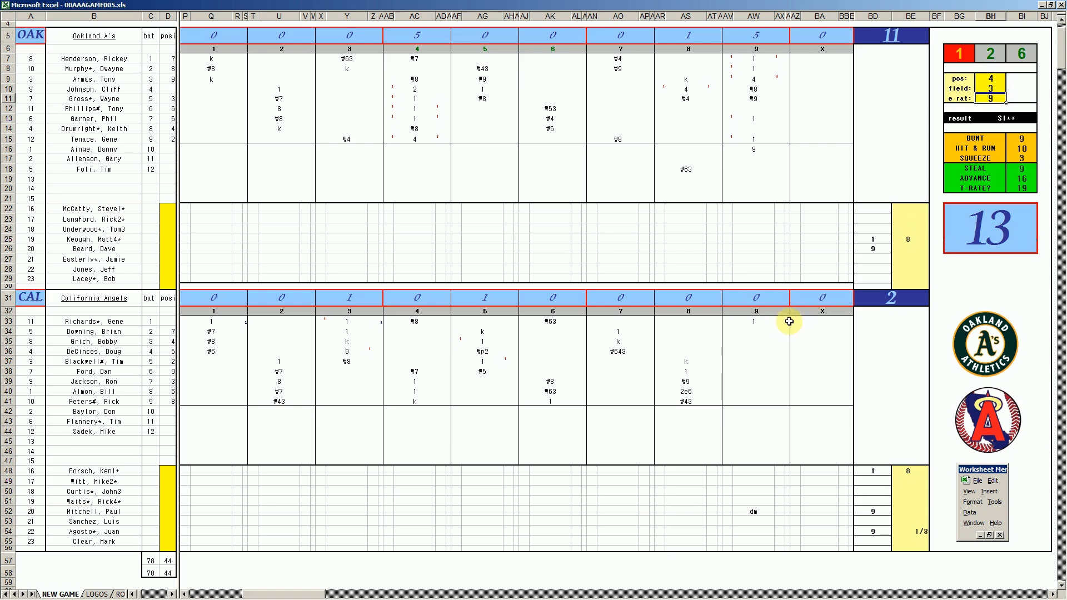
- Record 1 for California's second batter in AW34 with a mark in AX34, and a run of 1 for the leadoff batter in AV33
{"action": "left_click", "coordinate": [762, 333]}
{"action": "type", "text": "1"}
{"action": "key", "text": "Tab"}
{"action": "key", "text": "Left"}
{"action": "key", "text": "Left"}
{"action": "key", "text": "Up"}
{"action": "type", "text": "1"}
{"action": "key", "text": "Right"}
{"action": "key", "text": "Down"}
{"action": "key", "text": "Down"}
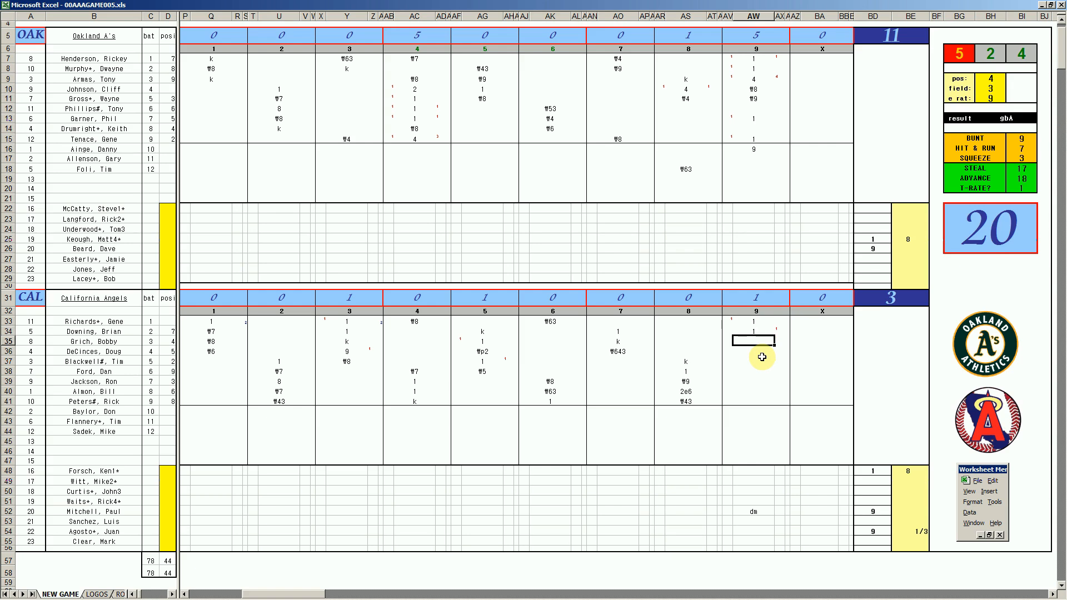
- Record k, ₩4 and 1 for California's third, fourth and fifth batters in AW35, AW36 and AW37
{"action": "type", "text": "k"}
{"action": "key", "text": "Return"}
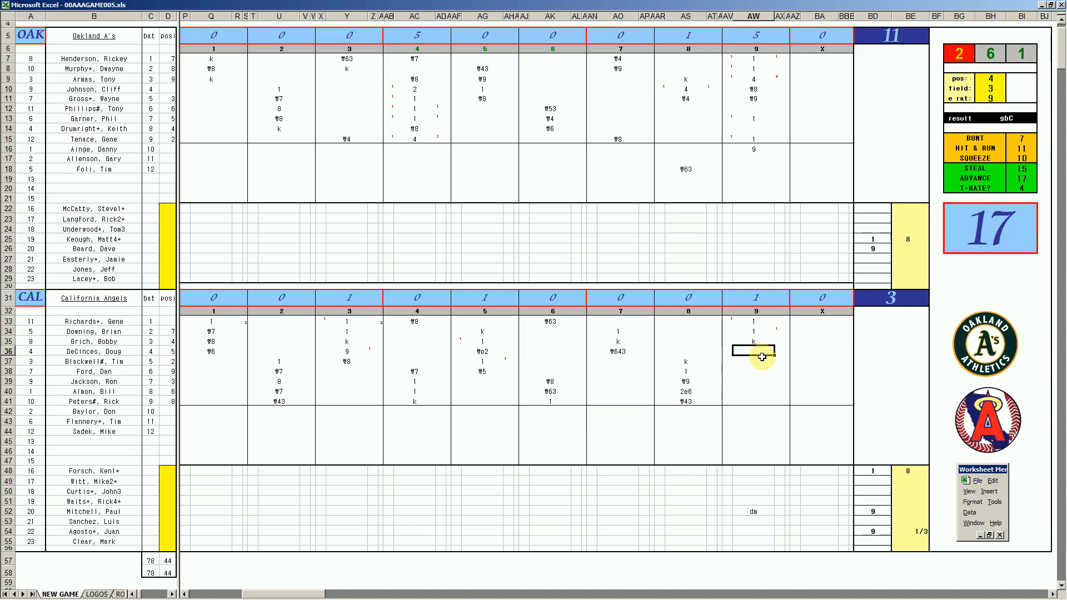
{"action": "type", "text": "#4"}
{"action": "key", "text": "Return"}
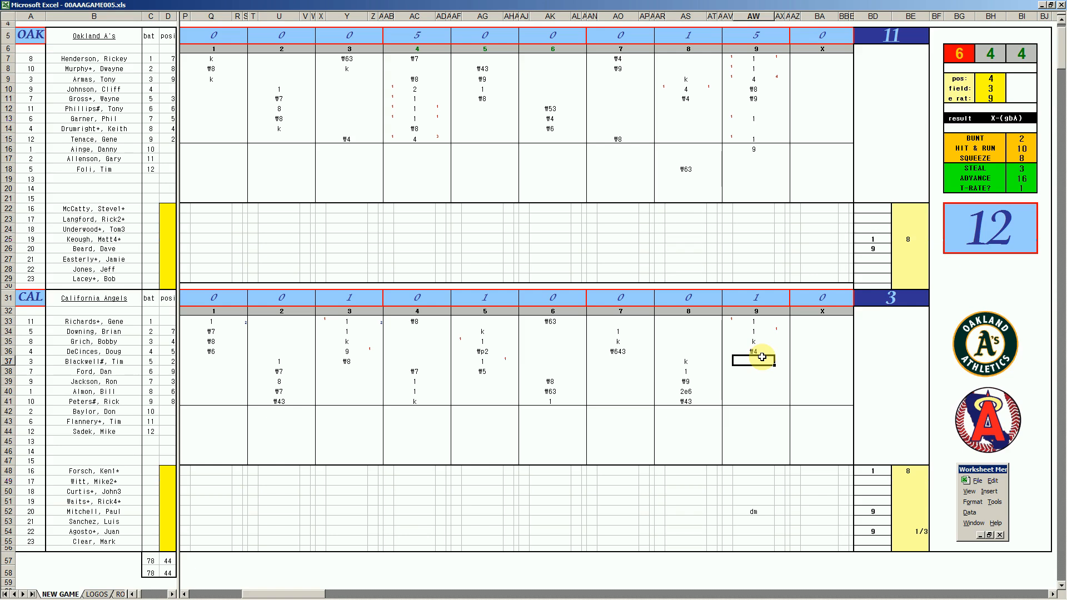
{"action": "type", "text": "1"}
{"action": "key", "text": "Return"}
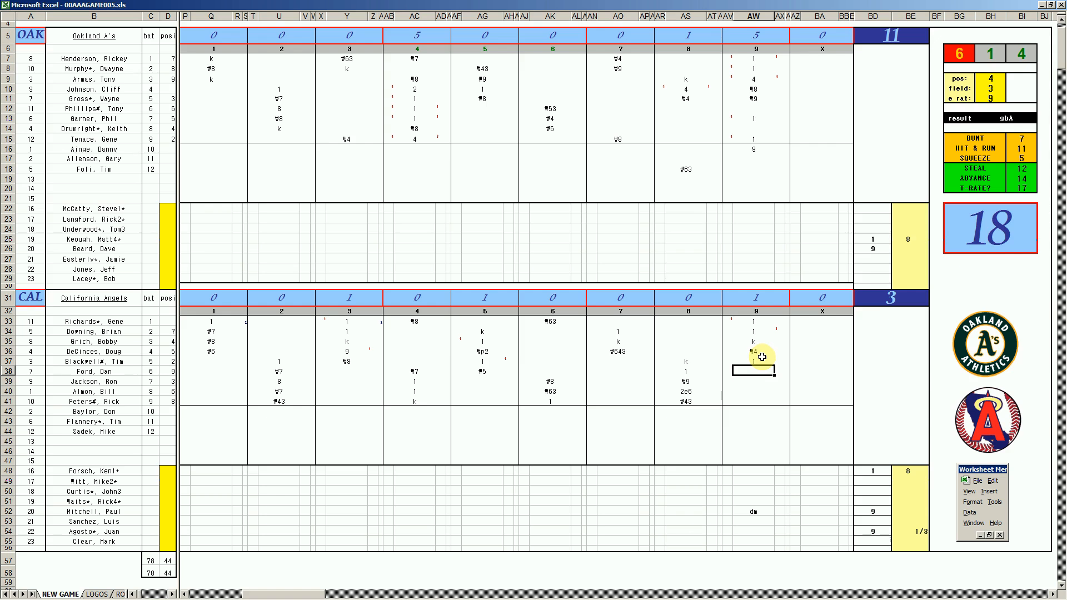
- Record 2 for California's sixth batter in AW38 with a mark in AX38, and a run of 1 for the second batter in AV34
{"action": "type", "text": "2"}
{"action": "key", "text": "Left"}
{"action": "key", "text": "Up"}
{"action": "key", "text": "Up"}
{"action": "key", "text": "Up"}
{"action": "key", "text": "Up"}
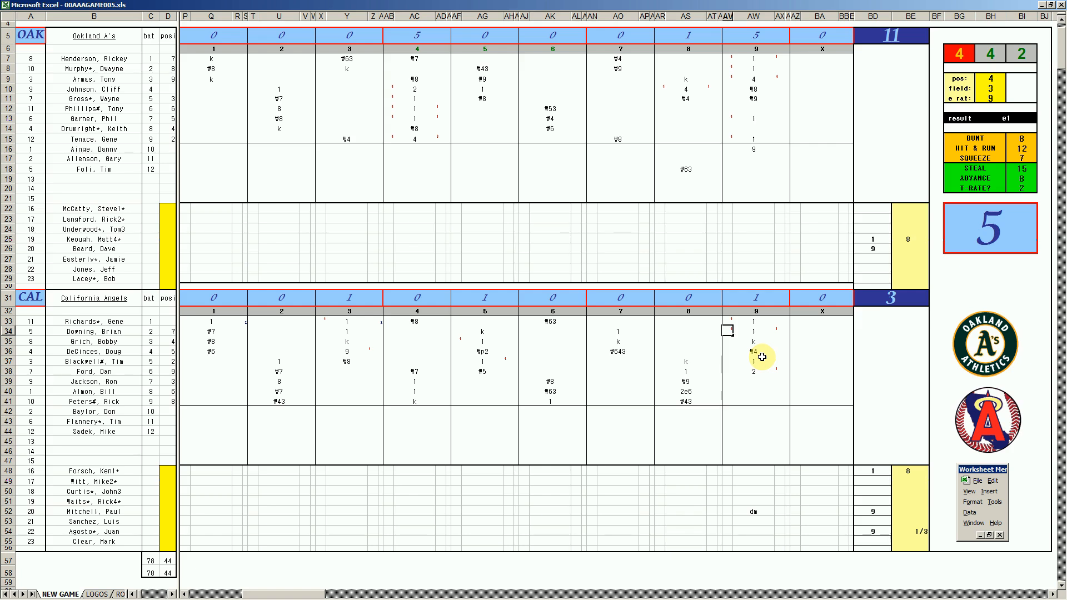
{"action": "type", "text": "1"}
{"action": "key", "text": "Return"}
{"action": "key", "text": "Down"}
{"action": "key", "text": "Down"}
{"action": "key", "text": "Down"}
{"action": "key", "text": "Down"}
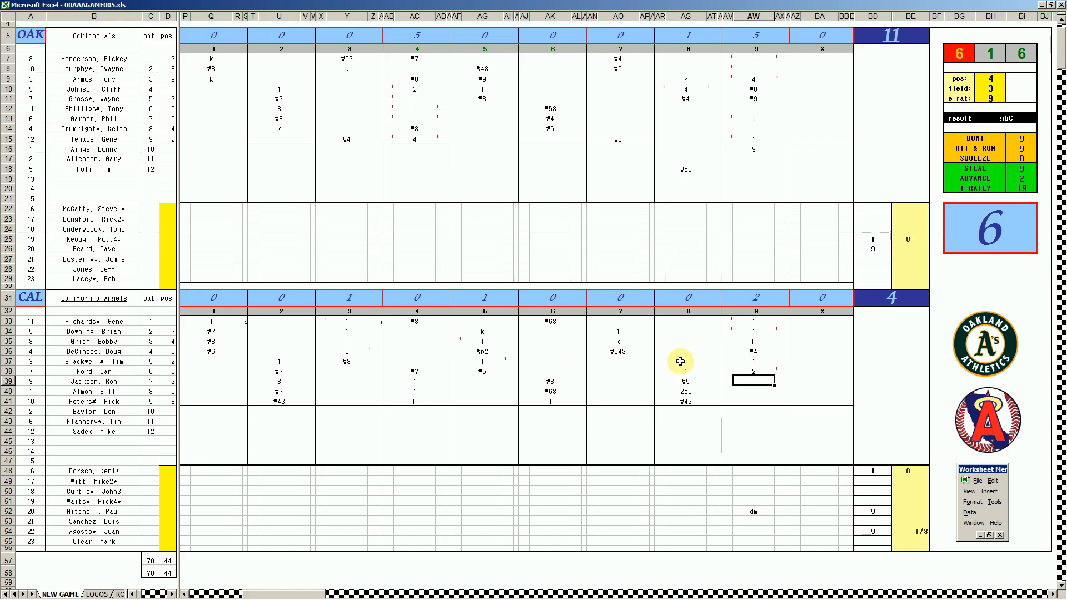
- Record 1 for California's seventh batter in AW39 with a mark in AX39, and a run of 1 for the fifth batter in AV37
{"action": "type", "text": "1"}
{"action": "key", "text": "Return"}
{"action": "key", "text": "Left"}
{"action": "key", "text": "Up"}
{"action": "key", "text": "Up"}
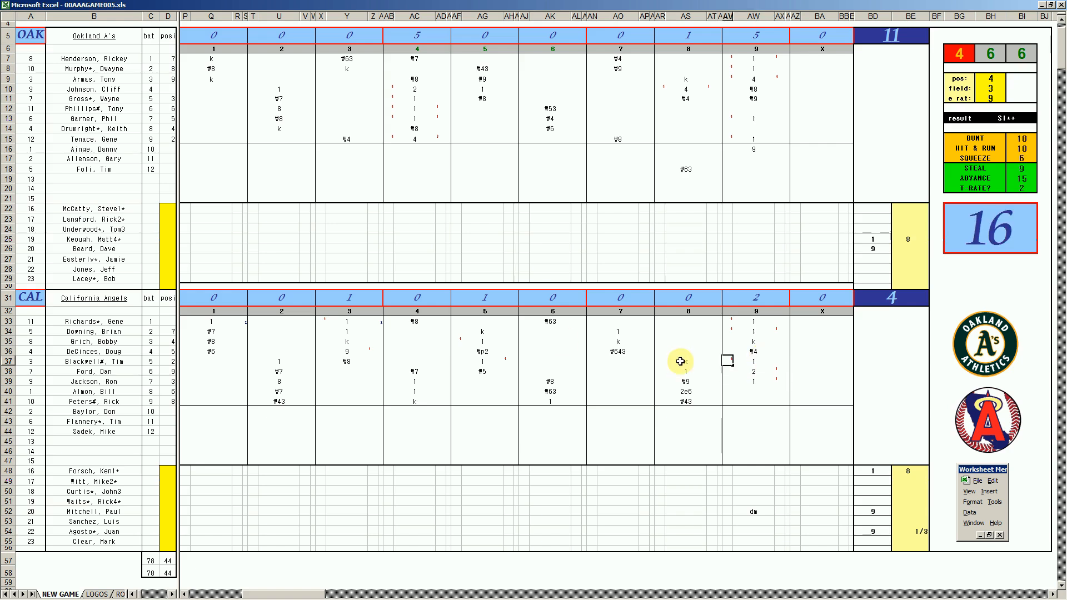
{"action": "type", "text": "1"}
{"action": "key", "text": "Right"}
{"action": "key", "text": "Down"}
{"action": "key", "text": "Down"}
{"action": "key", "text": "Down"}
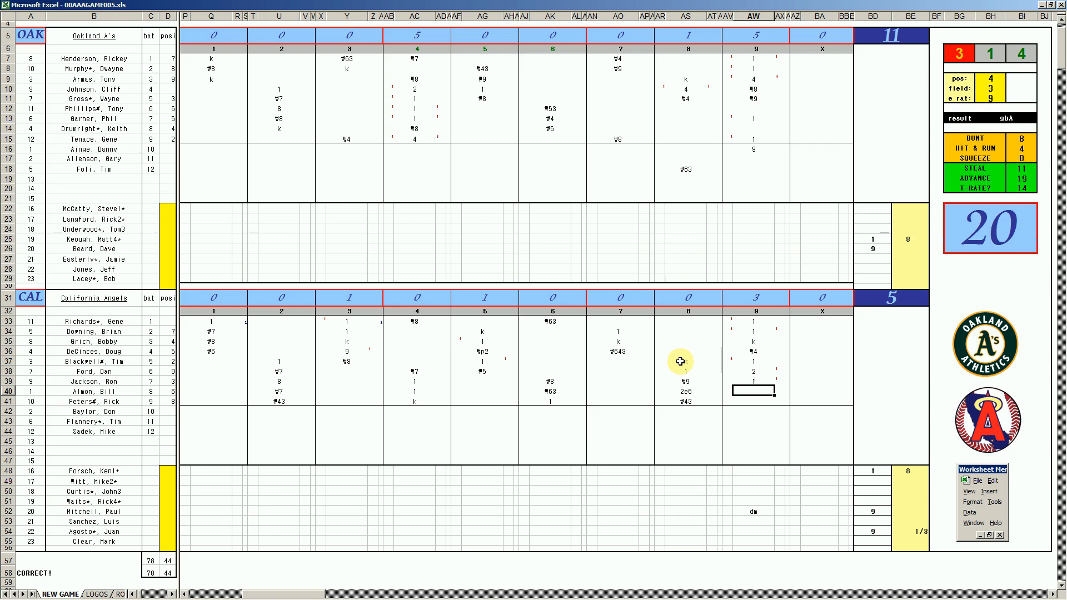
- Record 1 for California's eighth batter in AW40 with a mark in AX40, and a run of 1 for the sixth batter in AV38
{"action": "type", "text": "1"}
{"action": "key", "text": "Return"}
{"action": "key", "text": "Left"}
{"action": "key", "text": "Up"}
{"action": "key", "text": "Up"}
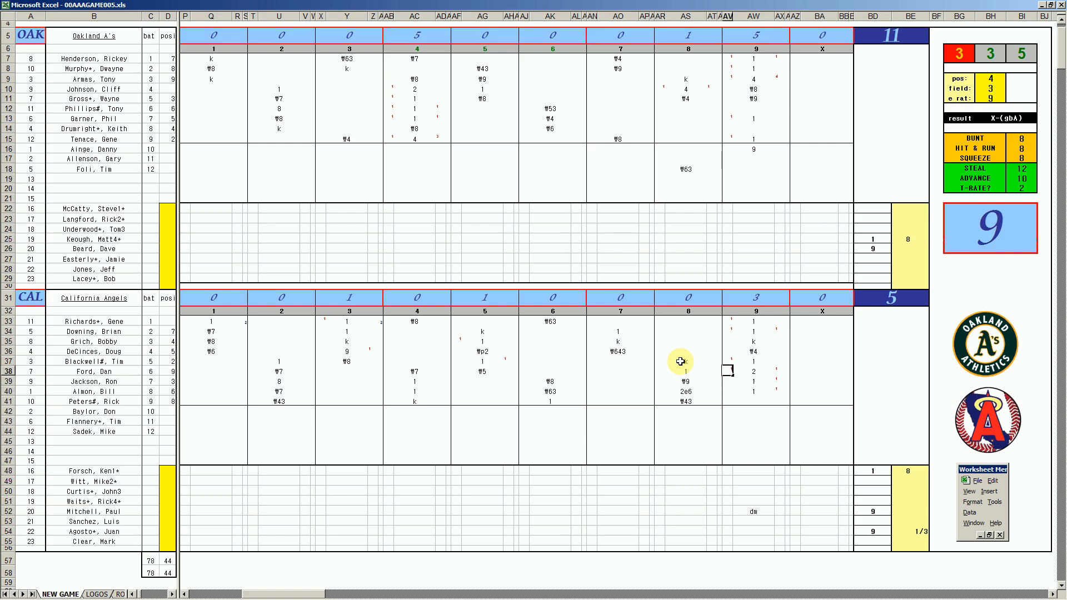
{"action": "type", "text": "1"}
{"action": "key", "text": "Right"}
{"action": "key", "text": "Down"}
{"action": "key", "text": "Down"}
{"action": "key", "text": "Down"}
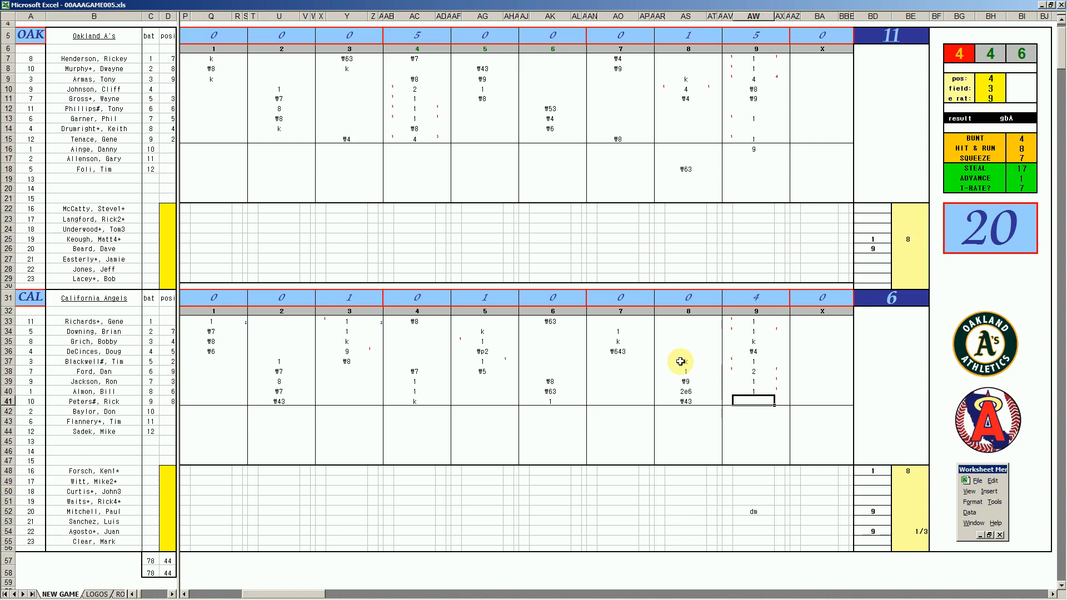
- Set the fielding lookup to position 8, field rating 1 and error rating 9
{"action": "key", "text": "ctrl+f"}
{"action": "type", "text": "8"}
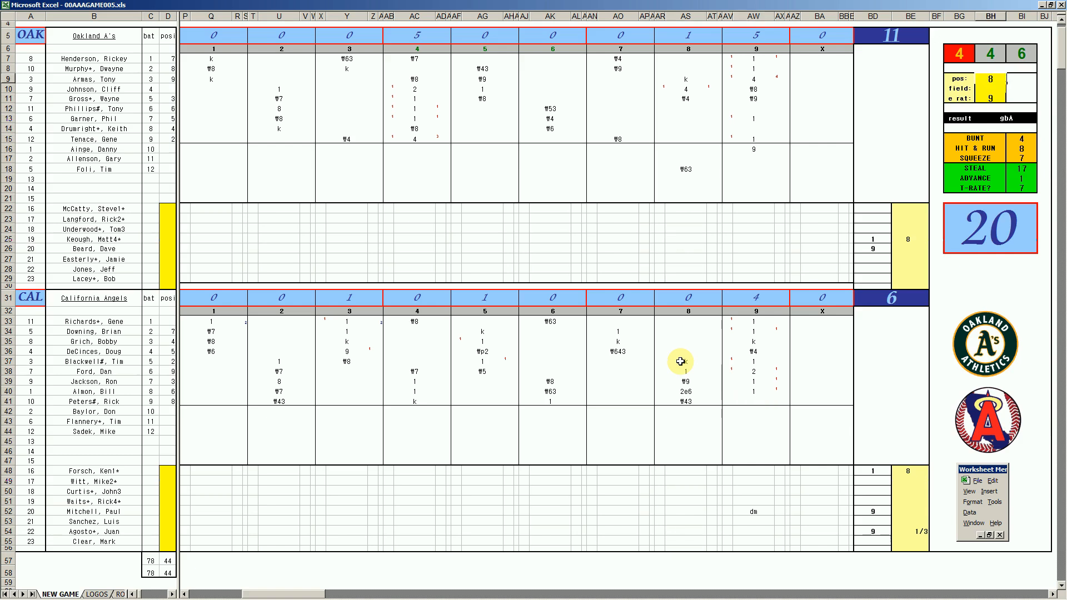
{"action": "key", "text": "Return"}
{"action": "type", "text": "1"}
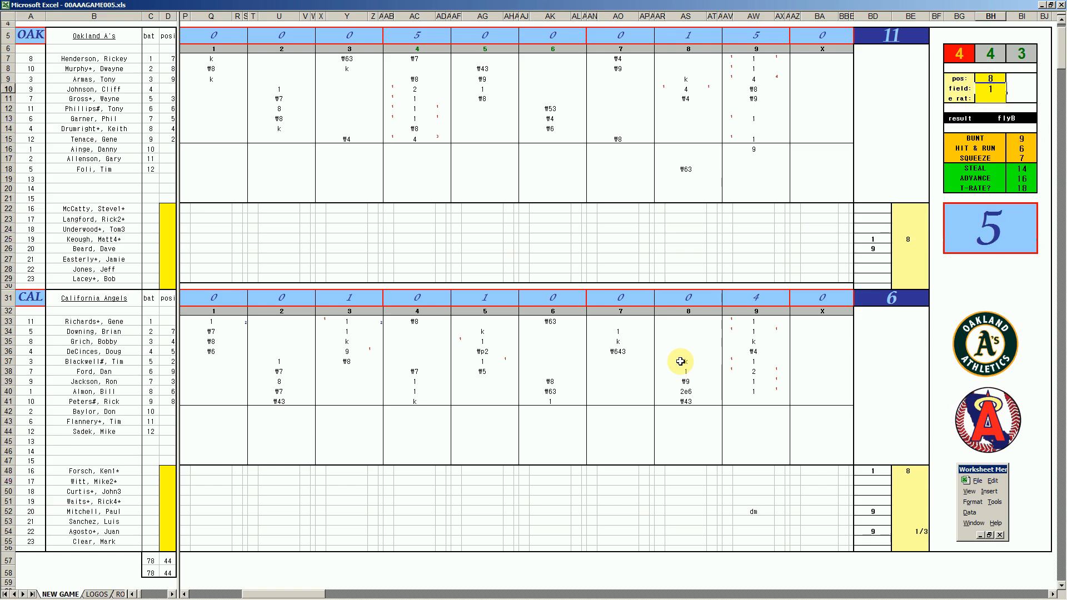
{"action": "key", "text": "Return"}
{"action": "type", "text": "9"}
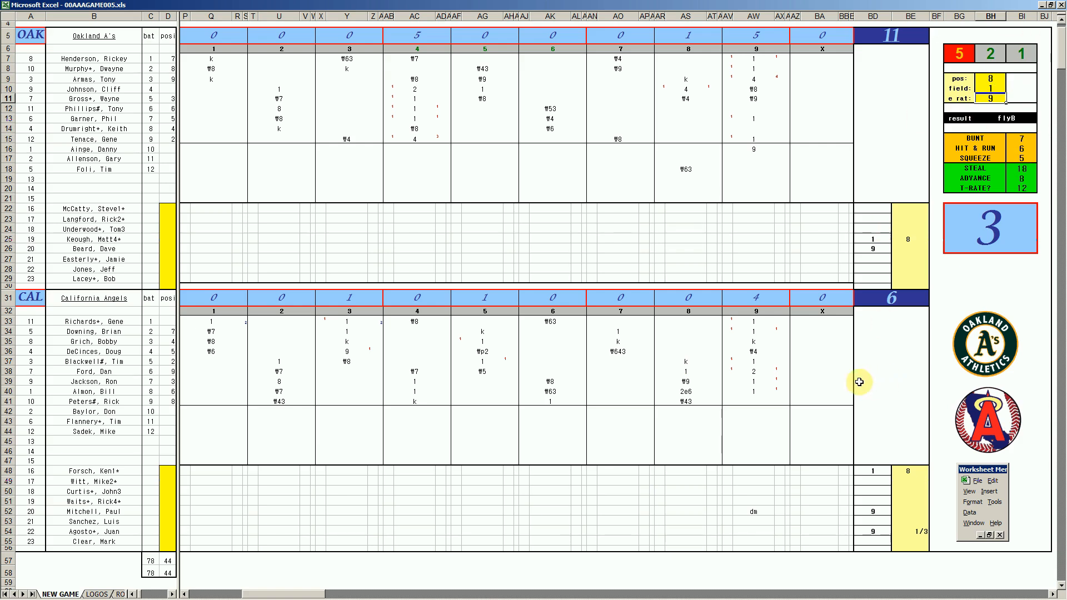
- Record ₩8 for California's ninth batter in AW41
{"action": "left_click", "coordinate": [757, 401]}
{"action": "type", "text": "\\8"}
{"action": "key", "text": "Return"}
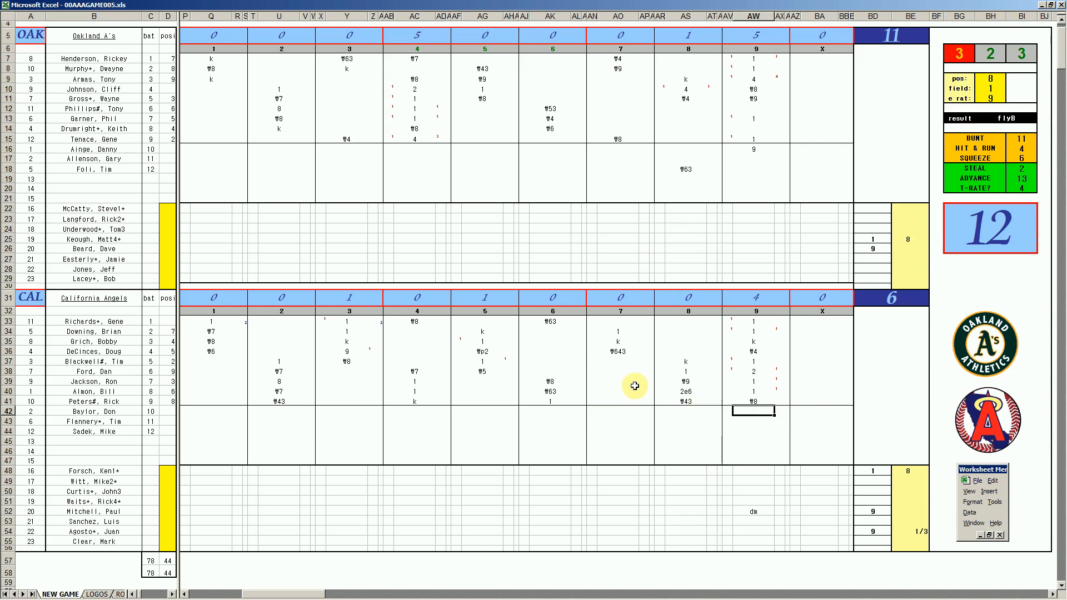
{"action": "left_click", "coordinate": [726, 313]}
{"action": "left_click_drag", "start_coordinate": [726, 315], "coordinate": [745, 417]}
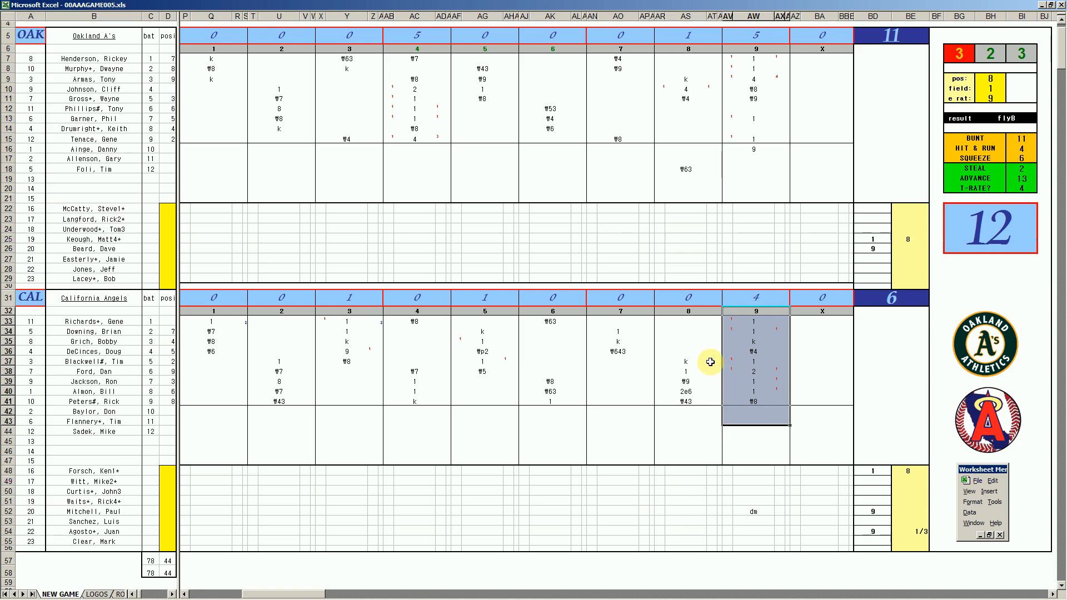
{"action": "left_click", "coordinate": [700, 349]}
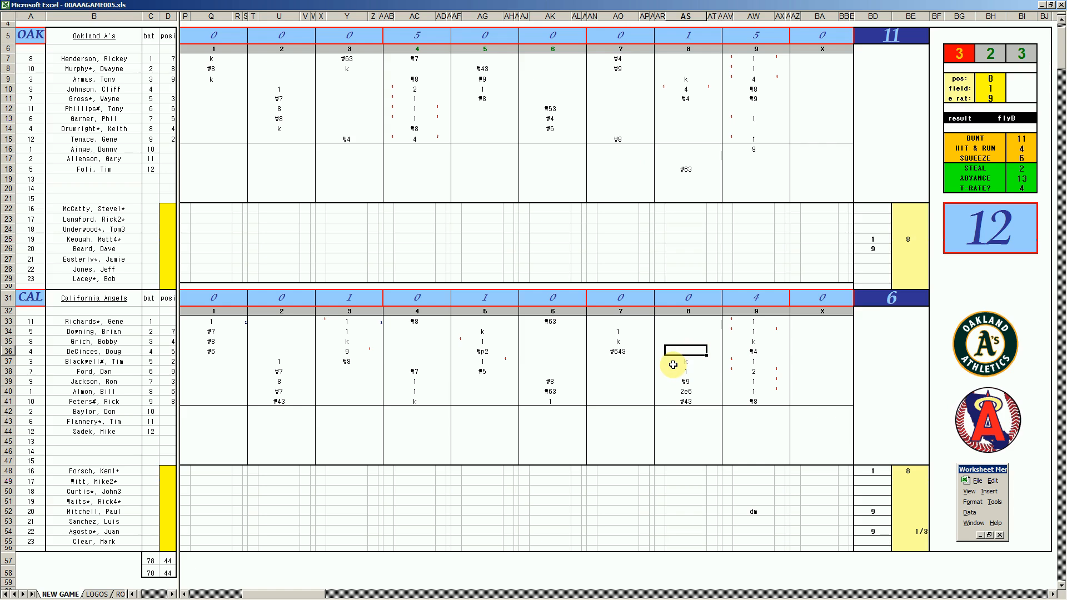
- Enter 1 inning in BE26 for Oakland's relief pitcher and +2/3 in BE52 for California's relief pitcher
{"action": "left_click", "coordinate": [902, 247]}
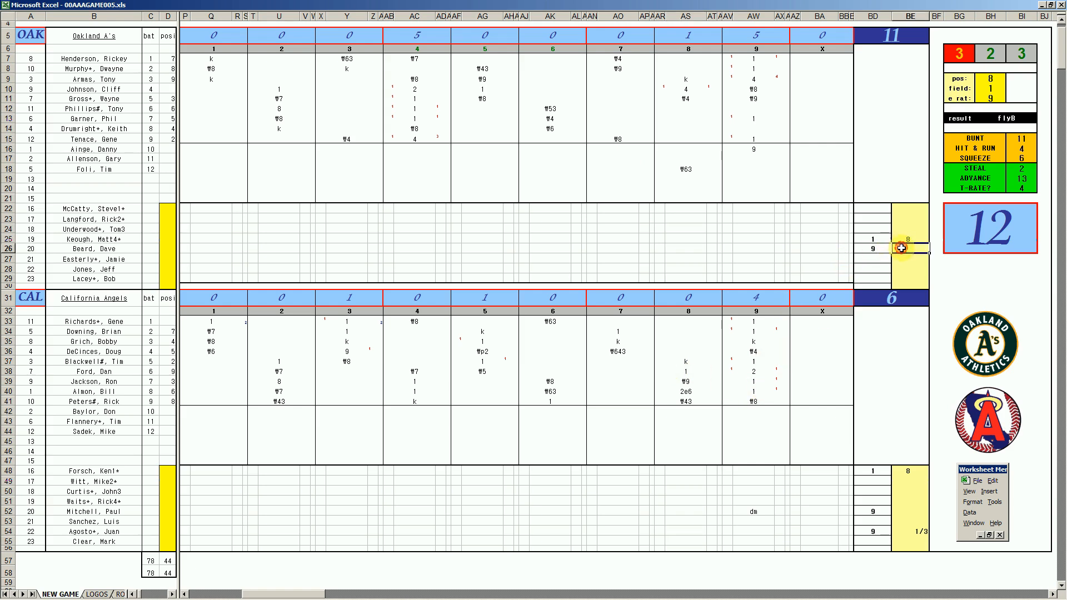
{"action": "type", "text": "1"}
{"action": "key", "text": "Return"}
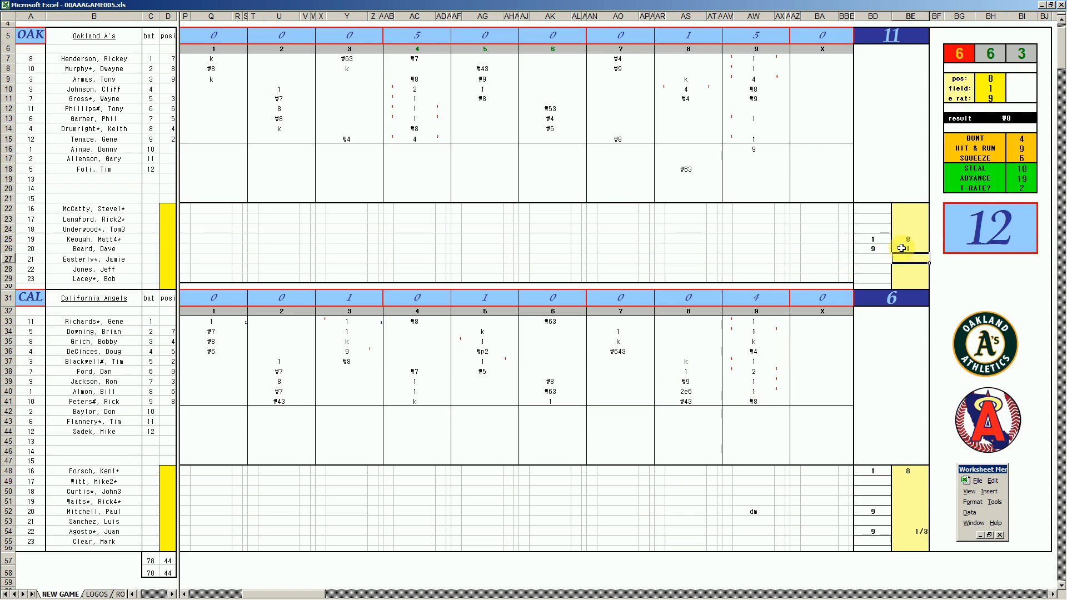
{"action": "left_click", "coordinate": [903, 514]}
{"action": "type", "text": "+2+3"}
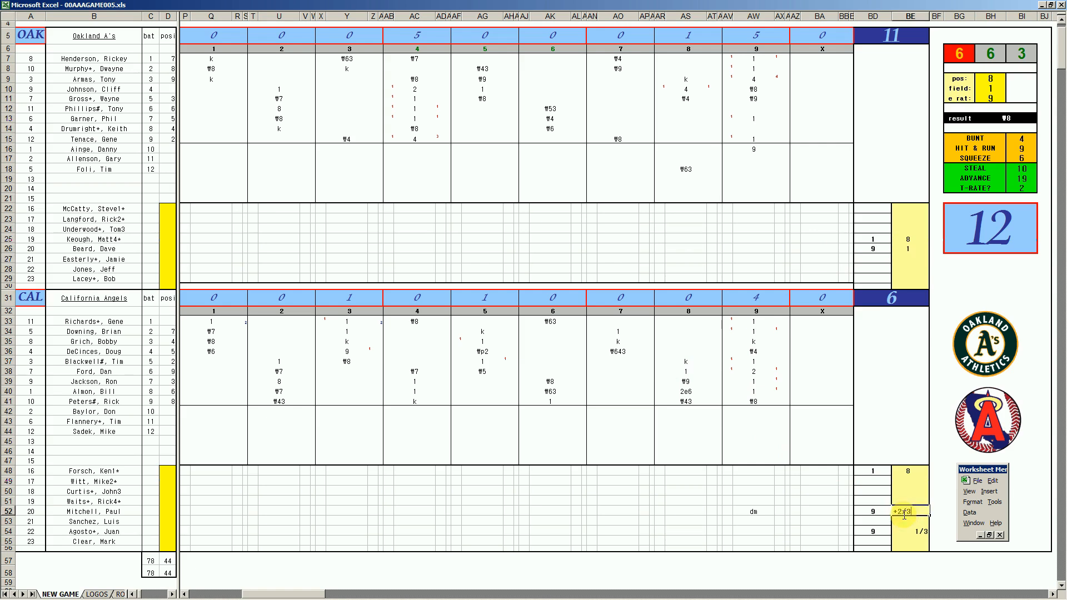
{"action": "type", "text": "/3"}
{"action": "key", "text": "Return"}
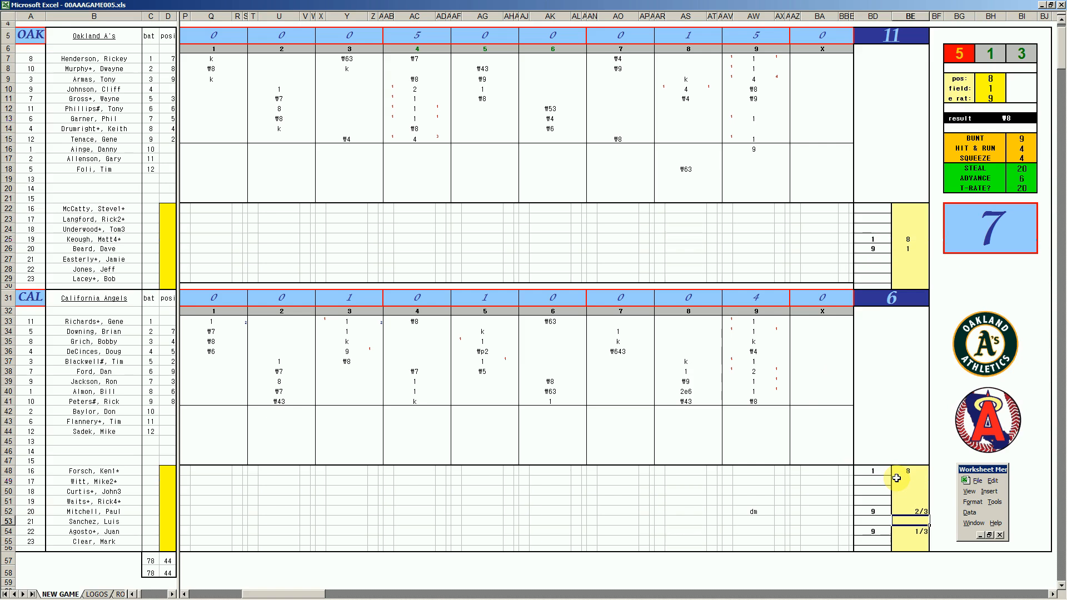
{"action": "left_click", "coordinate": [760, 429]}
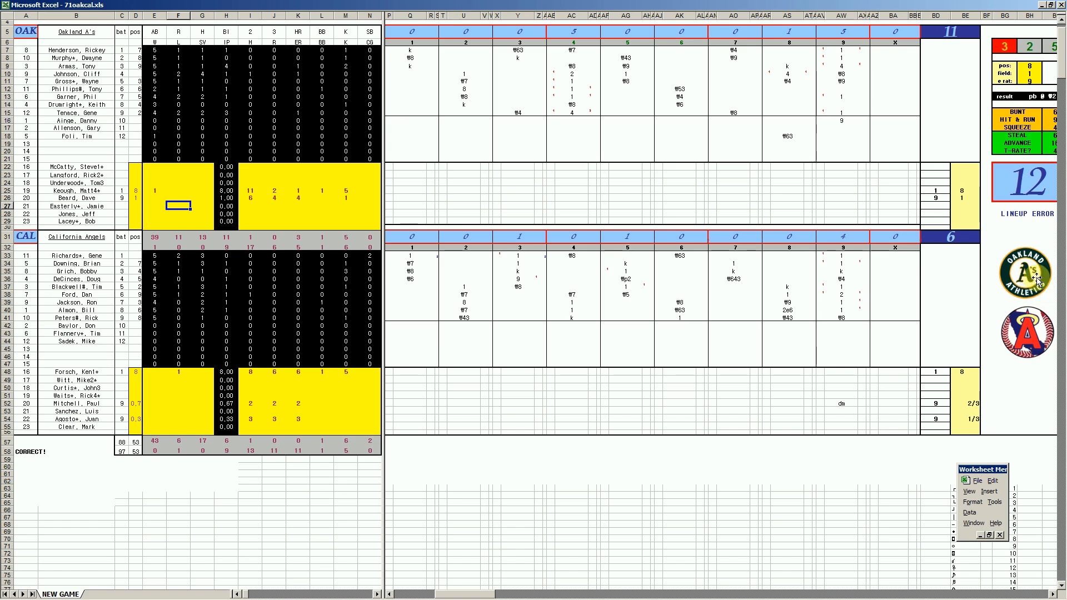
- Close the 71oakcal.xls workbook to bring up 72oakcal.xls
{"action": "right_click", "coordinate": [287, 595]}
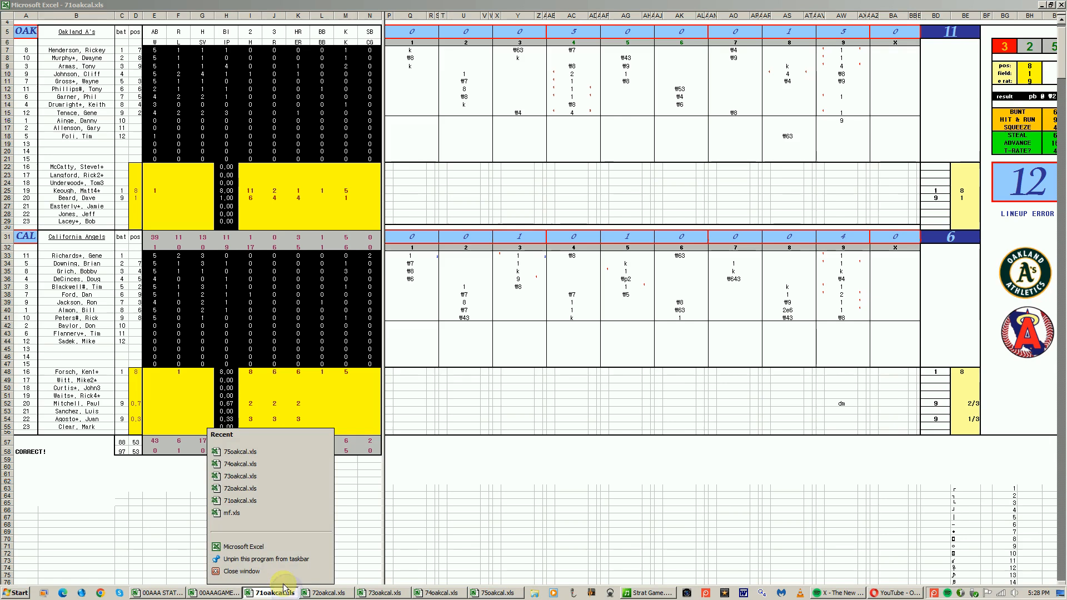
{"action": "left_click", "coordinate": [276, 572]}
{"action": "left_click", "coordinate": [535, 330]}
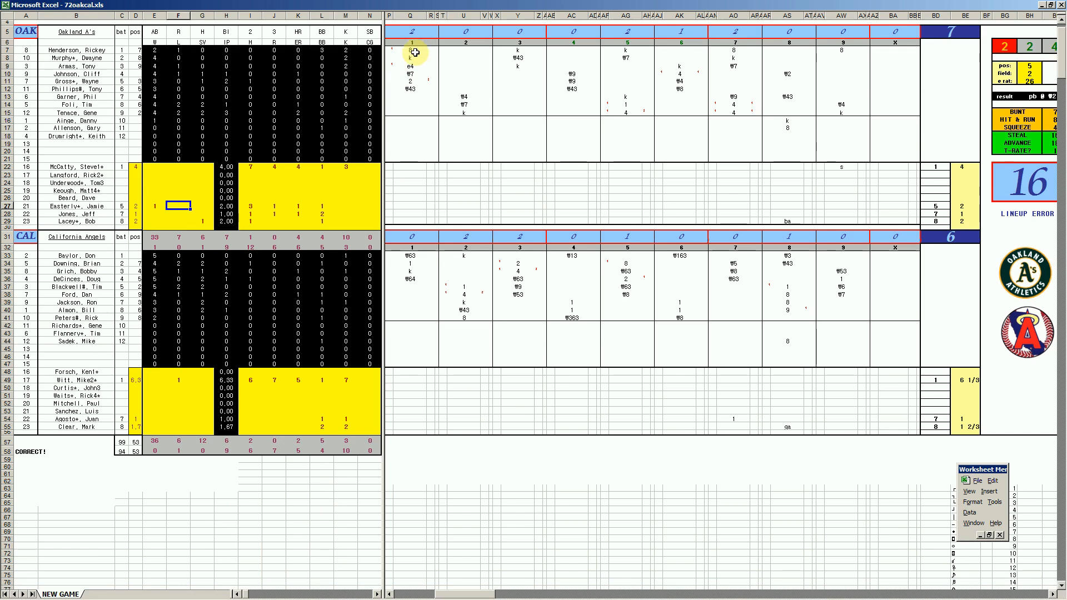
- Review the double and home-run entries in Q11, U38, Y35 and AG15 of the 72oakcal.xls scoresheet
{"action": "left_click", "coordinate": [417, 82]}
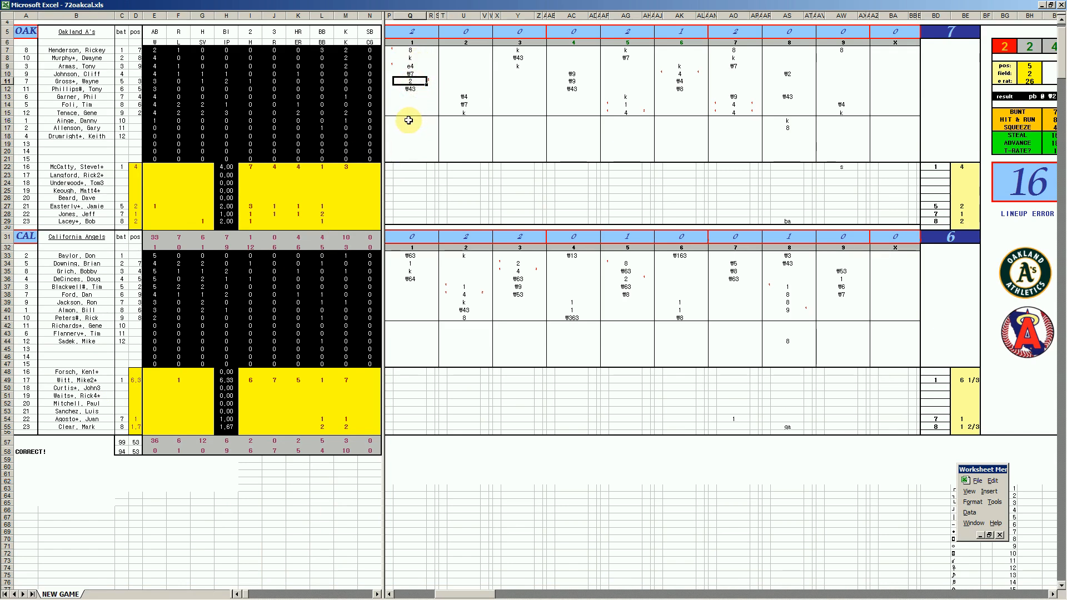
{"action": "left_click", "coordinate": [465, 294]}
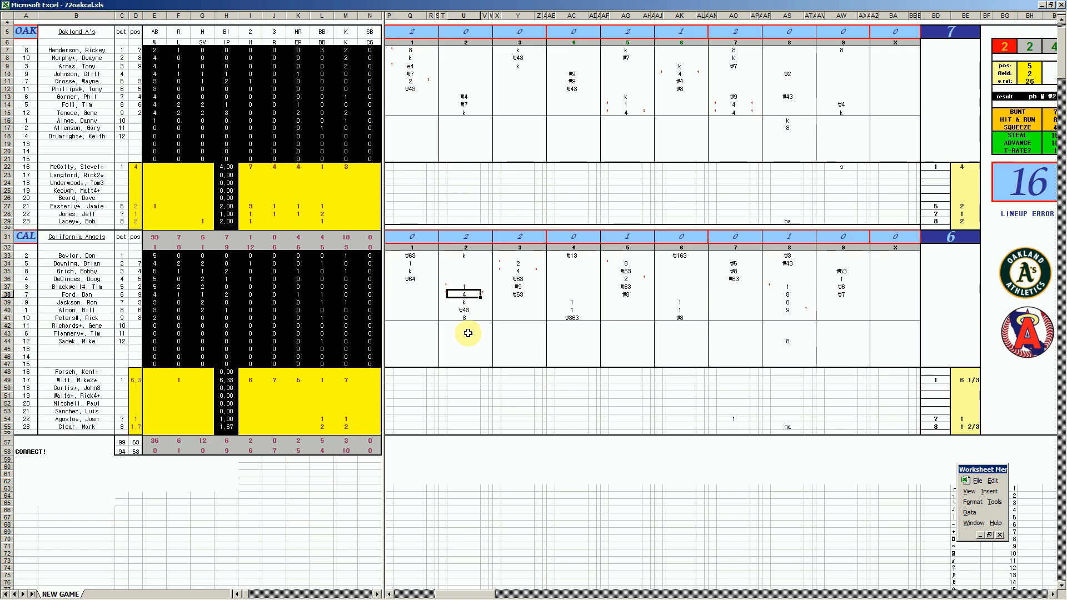
{"action": "left_click", "coordinate": [517, 271]}
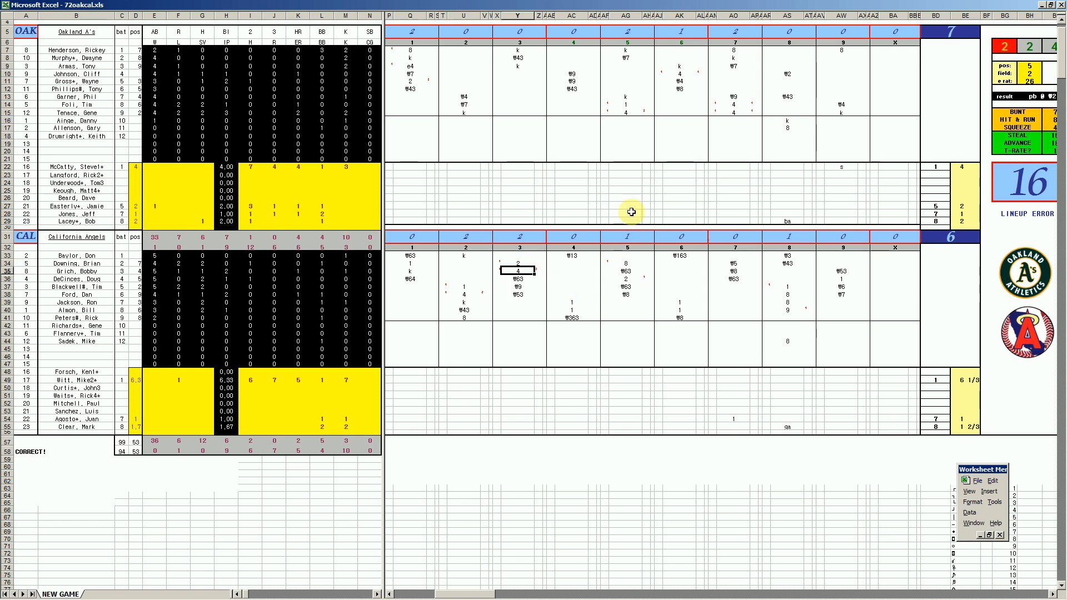
{"action": "left_click", "coordinate": [625, 113]}
{"action": "type", "text": "4"}
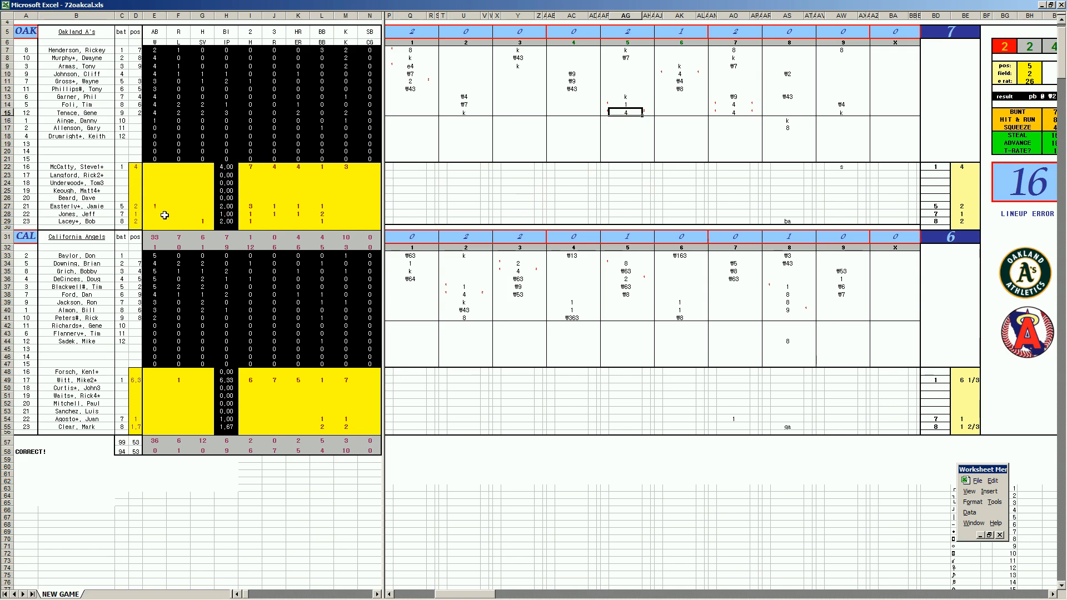
- Review California's fifth-inning double in AG36 and Oakland's home-run entries in AK10 and AO14
{"action": "left_click", "coordinate": [629, 279]}
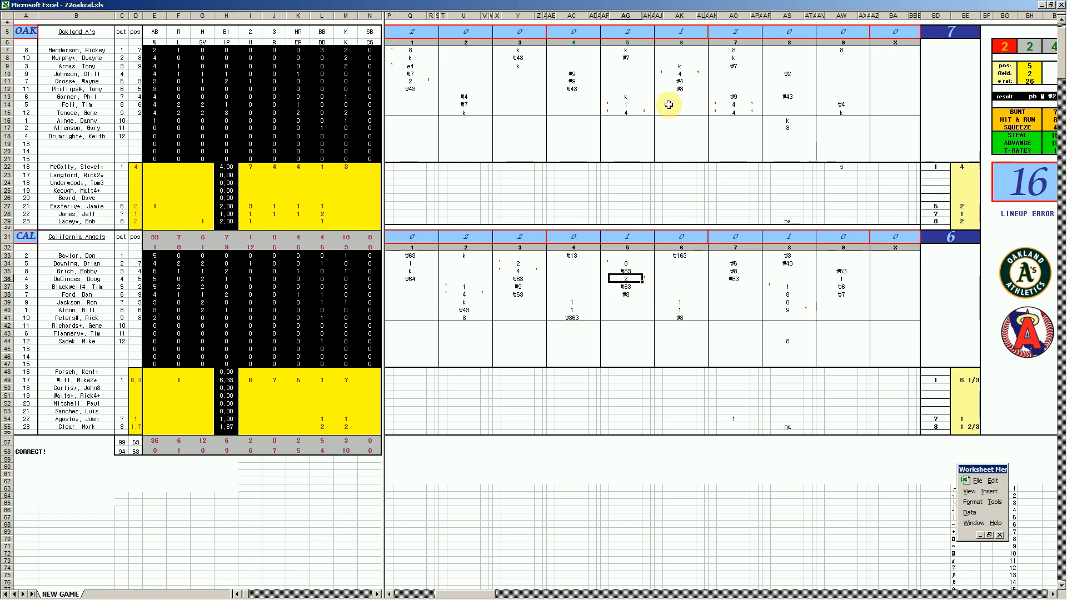
{"action": "left_click", "coordinate": [685, 74]}
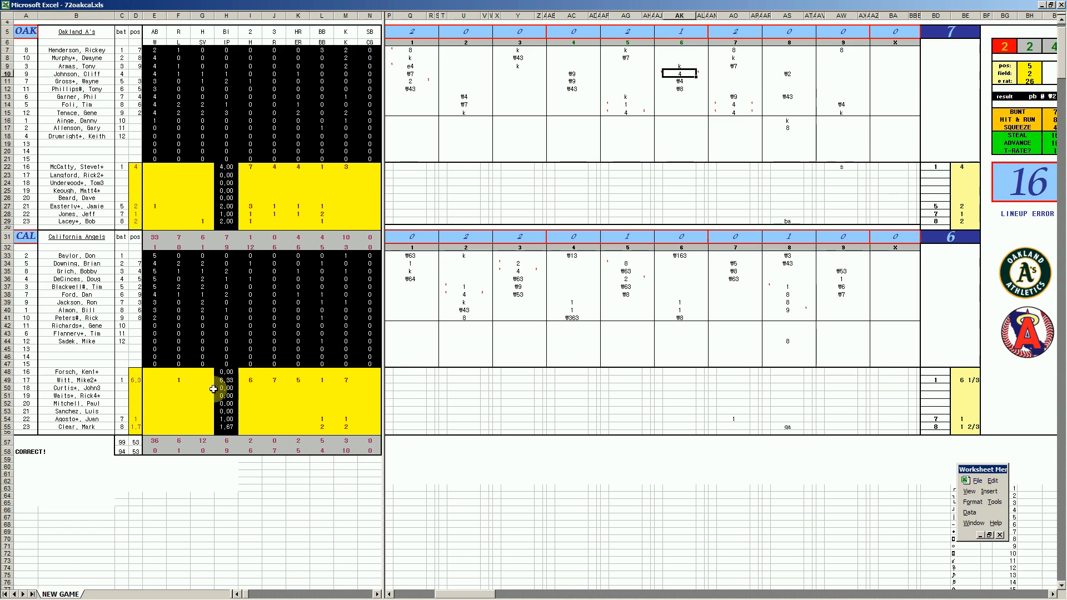
{"action": "left_click", "coordinate": [737, 104]}
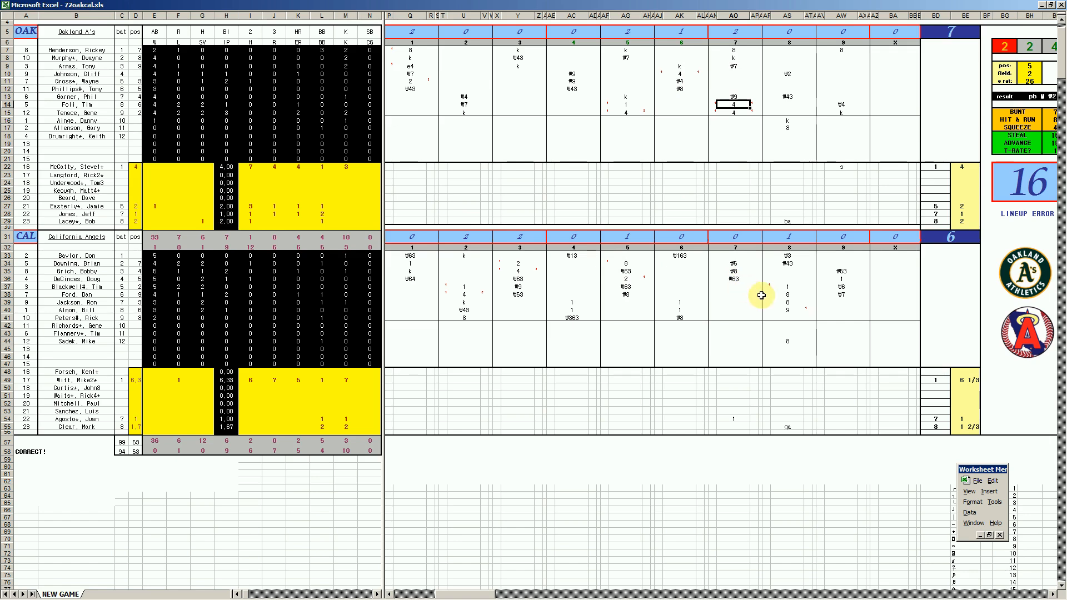
- Review California's late-inning rally entries in AS39, AS40 and AS44 for the eighth inning and AW36 for the ninth
{"action": "left_click_drag", "start_coordinate": [791, 288], "coordinate": [789, 304]}
{"action": "left_click", "coordinate": [789, 304]}
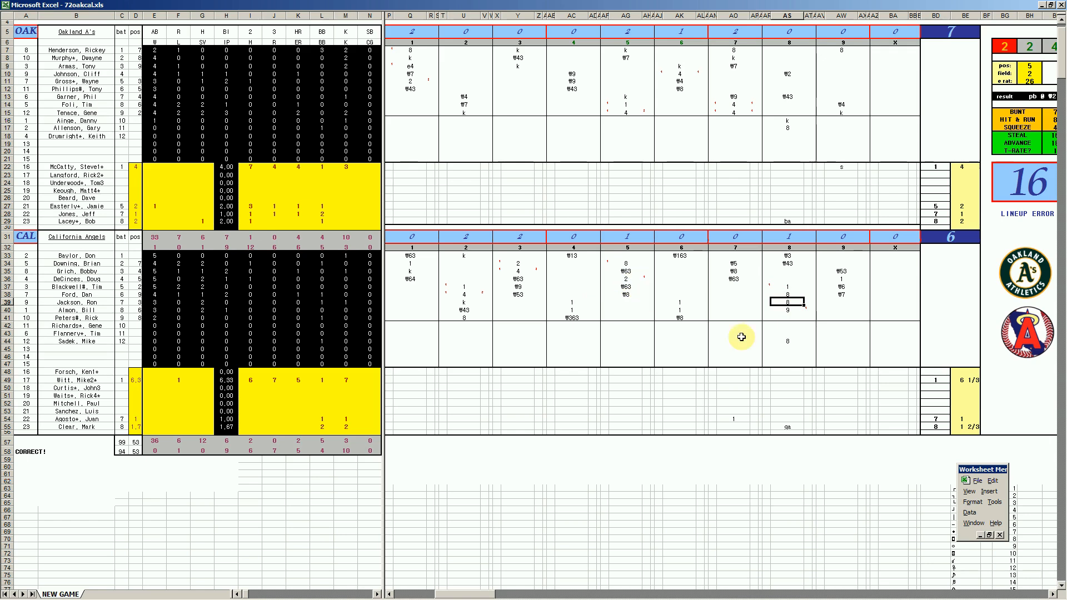
{"action": "left_click", "coordinate": [788, 309]}
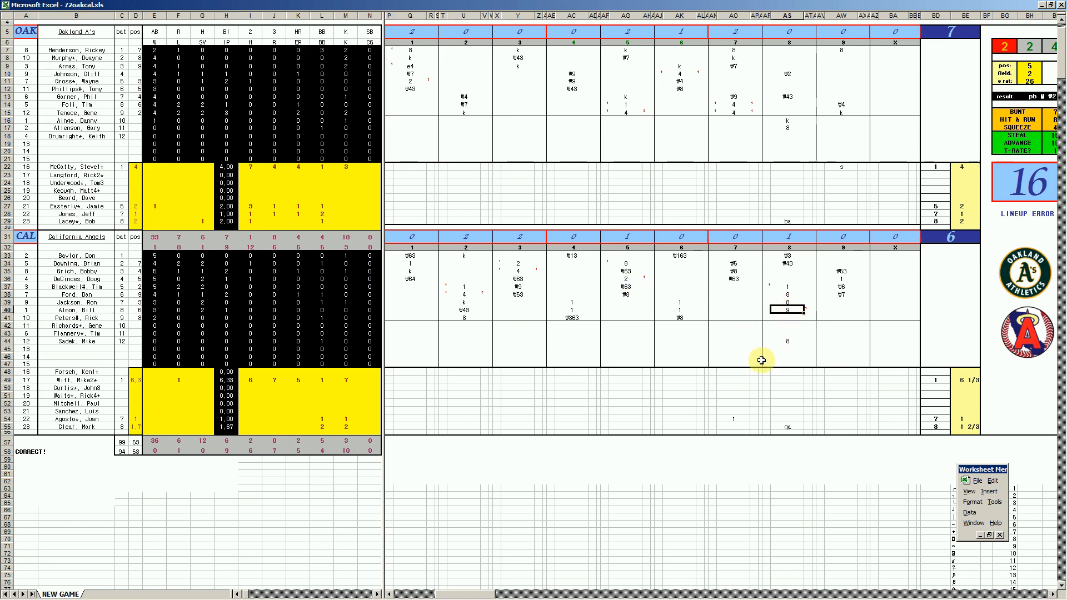
{"action": "left_click", "coordinate": [787, 343]}
{"action": "type", "text": "8"}
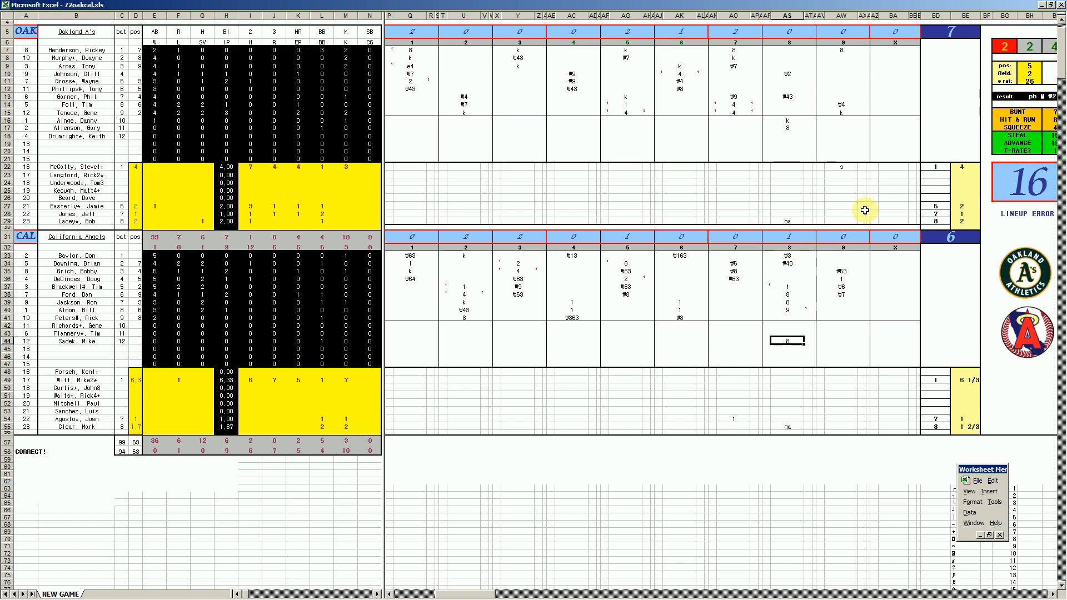
{"action": "left_click", "coordinate": [844, 280]}
{"action": "type", "text": "1"}
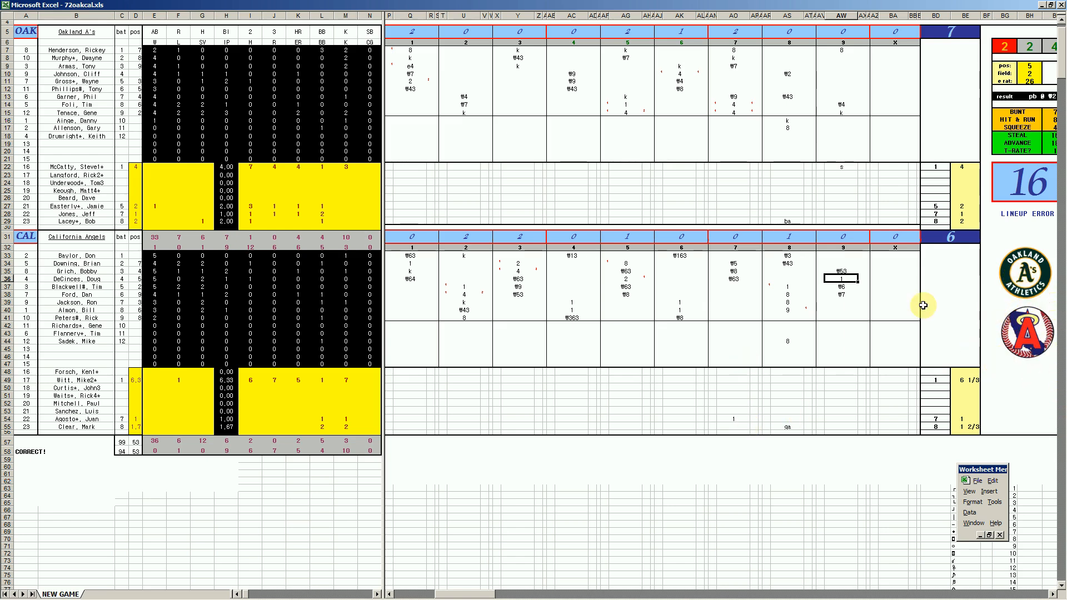
- Close the 72oakcal.xls workbook without saving changes and bring up 73oakcal.xls
{"action": "mouse_move", "coordinate": [340, 596]}
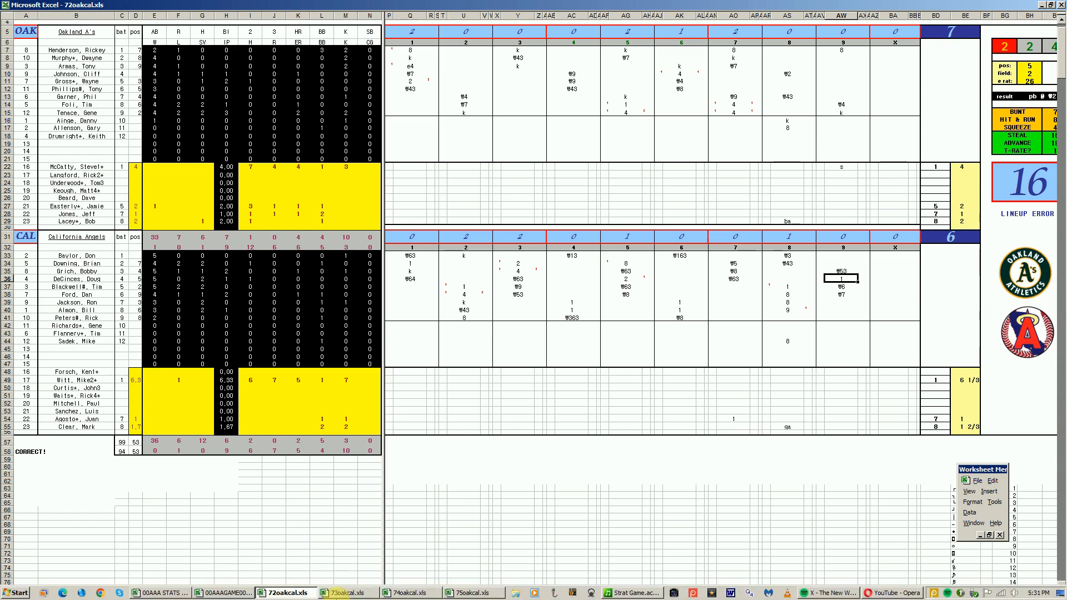
{"action": "right_click", "coordinate": [305, 595]}
{"action": "left_click", "coordinate": [281, 572]}
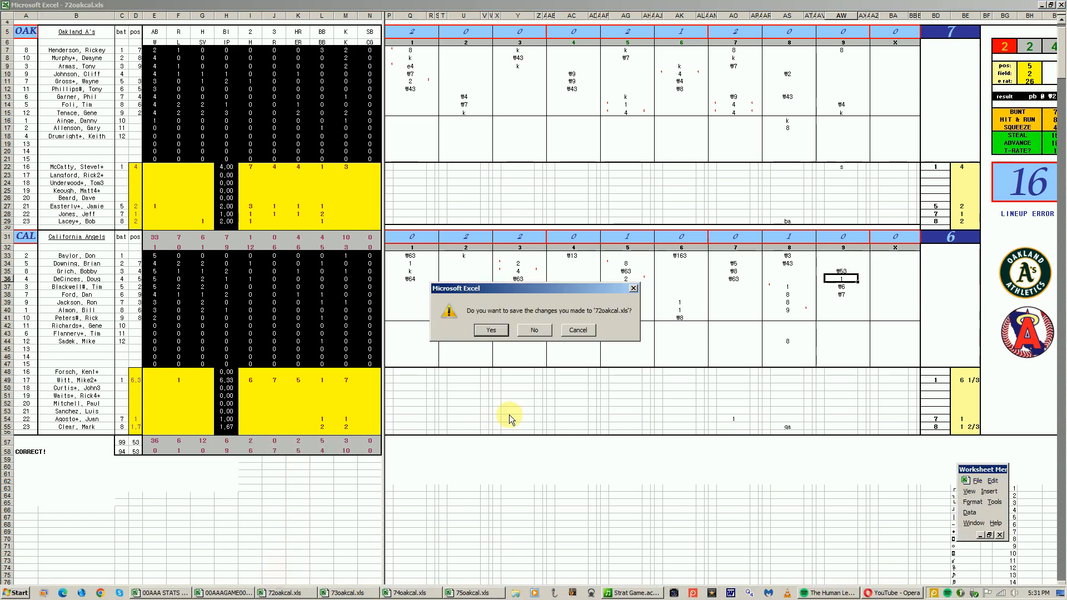
{"action": "left_click", "coordinate": [533, 330]}
{"action": "left_click", "coordinate": [330, 595]}
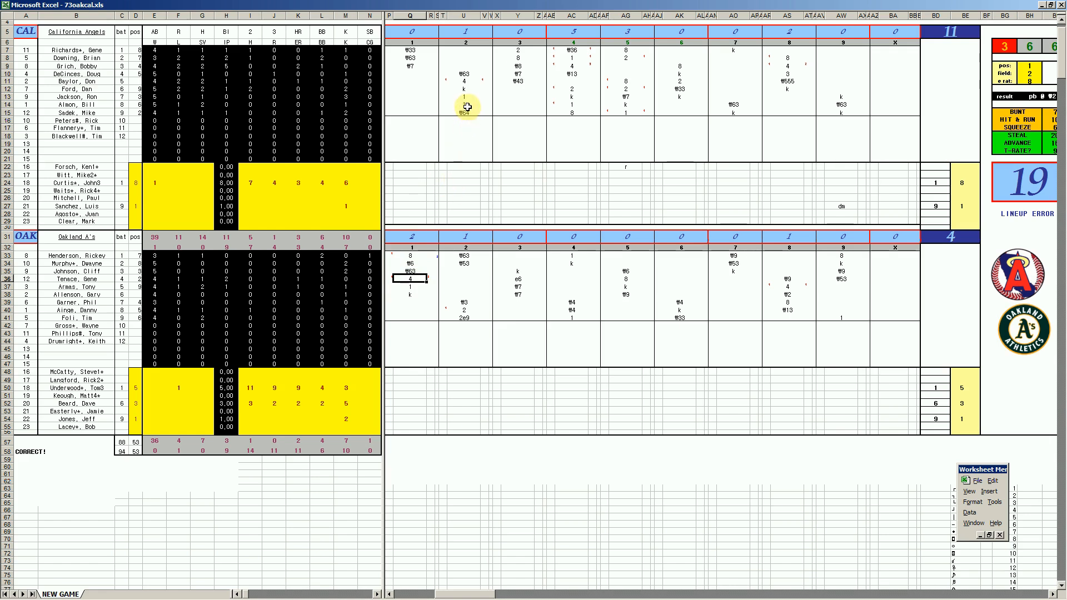
- Review California's second-inning home-run entry in U11 of the 73oakcal.xls scoresheet
{"action": "left_click", "coordinate": [466, 81]}
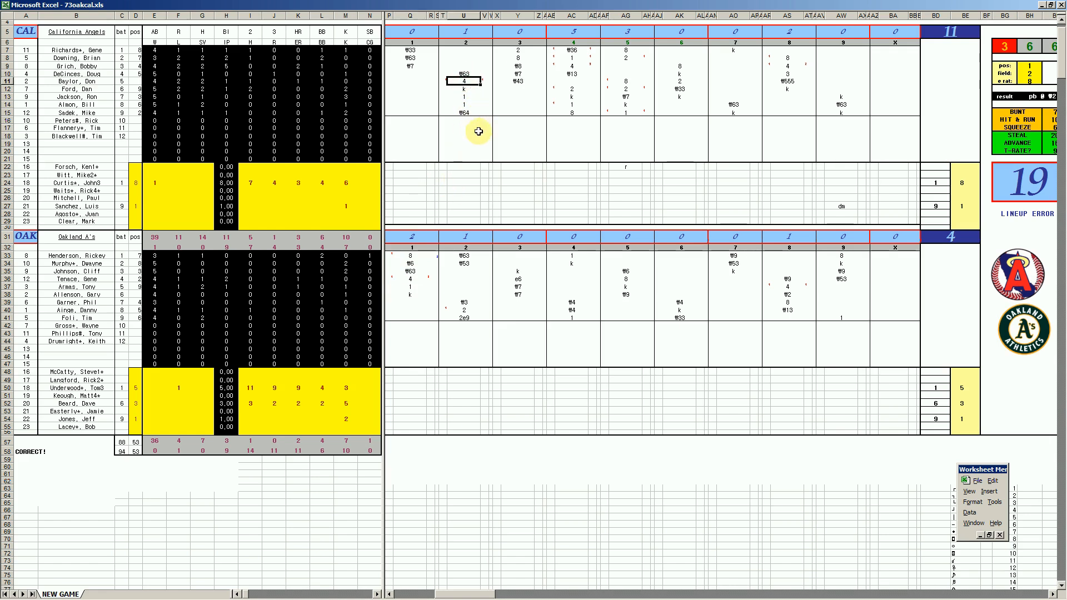
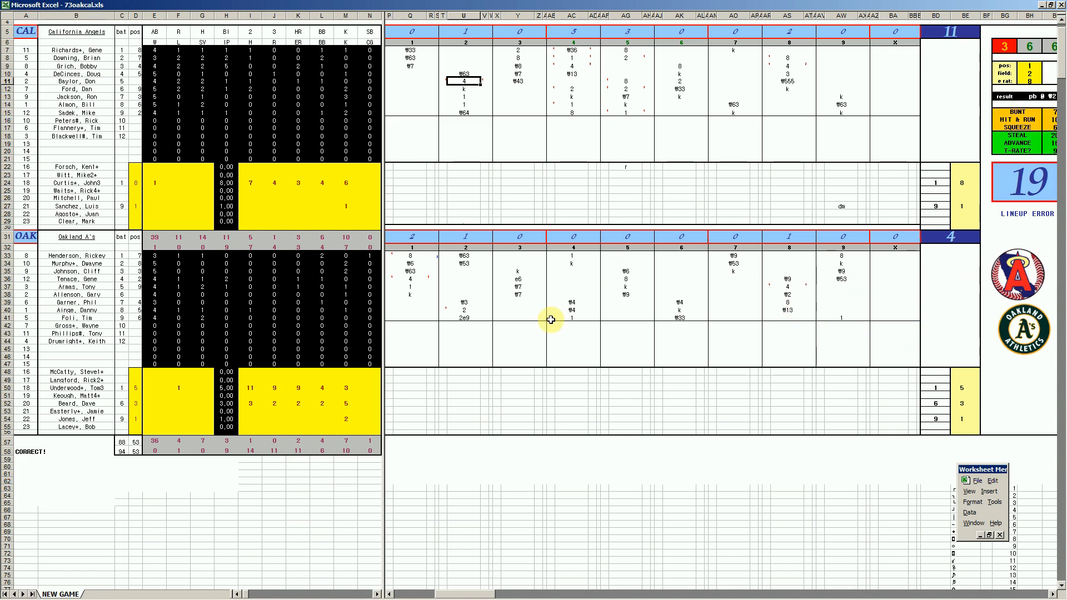
- Close the 73oakcal.xls workbook without saving changes and bring up 74oakcal.xls
{"action": "right_click", "coordinate": [322, 597]}
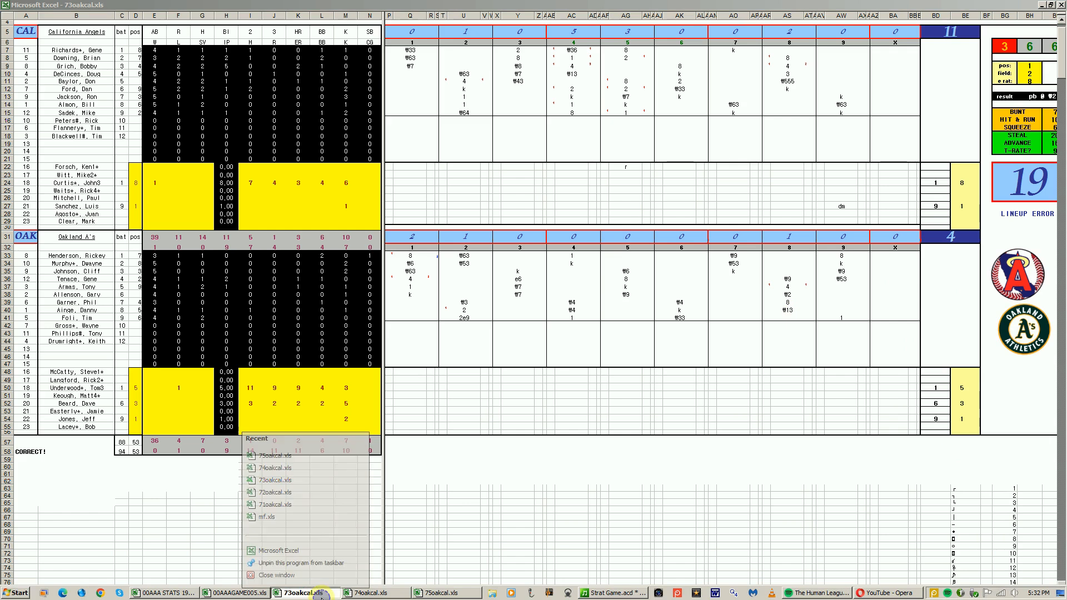
{"action": "left_click", "coordinate": [317, 580]}
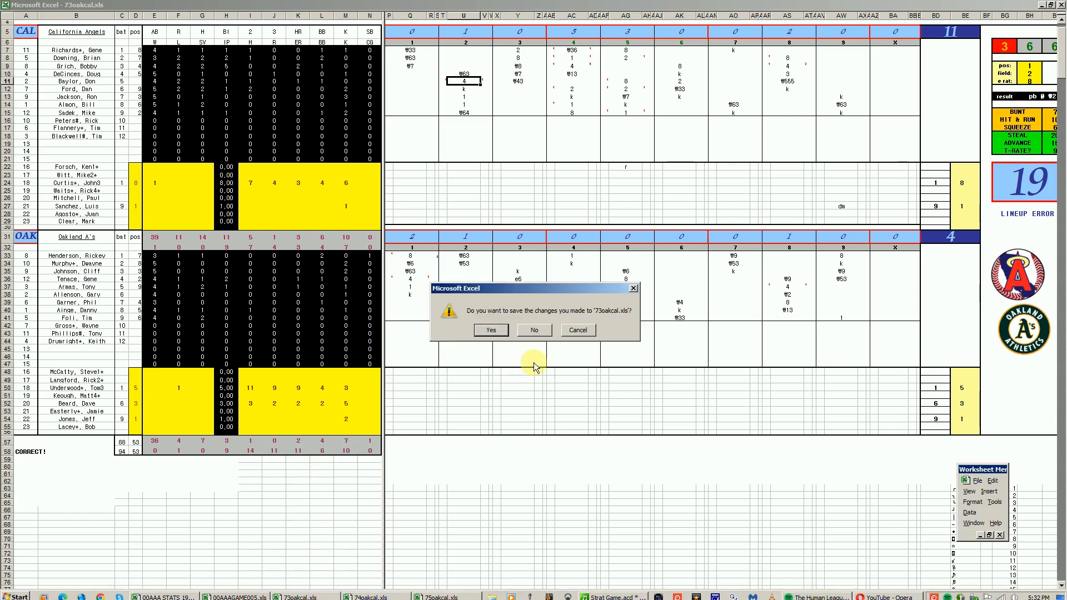
{"action": "left_click", "coordinate": [534, 330]}
{"action": "left_click", "coordinate": [310, 593]}
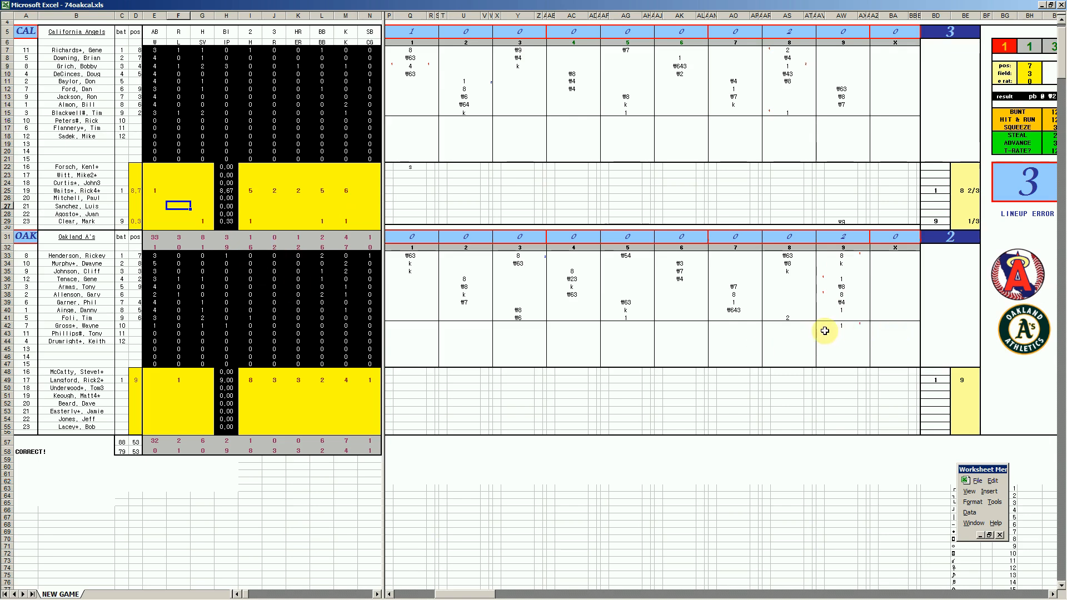
- Check Oakland's ninth-inning entry in AW34 of the 74oakcal.xls scoresheet and close that workbook without saving changes
{"action": "left_click", "coordinate": [843, 261]}
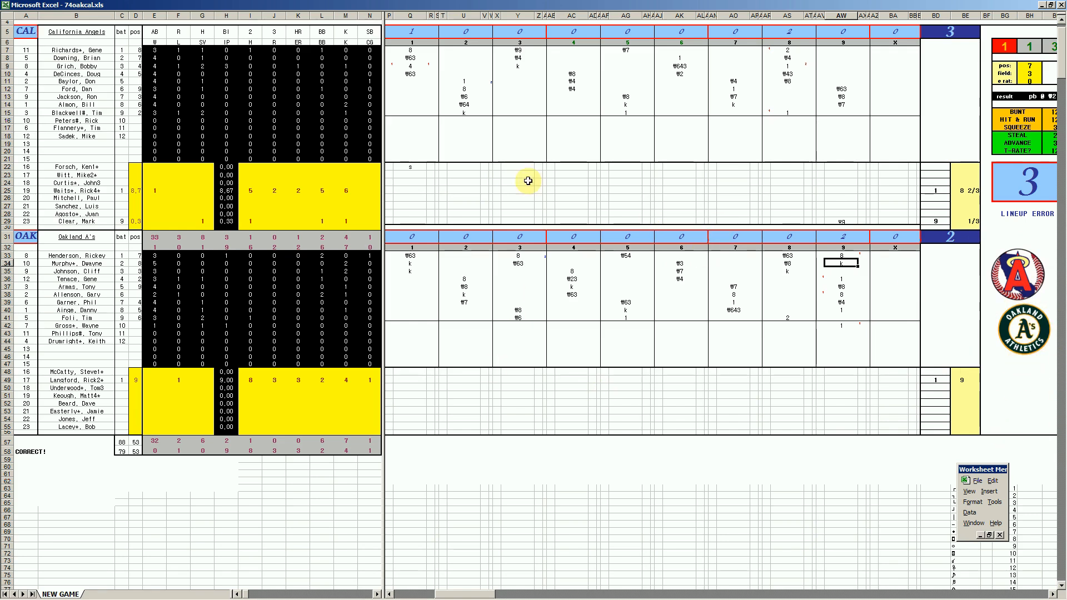
{"action": "mouse_move", "coordinate": [250, 594]}
{"action": "right_click", "coordinate": [310, 595]}
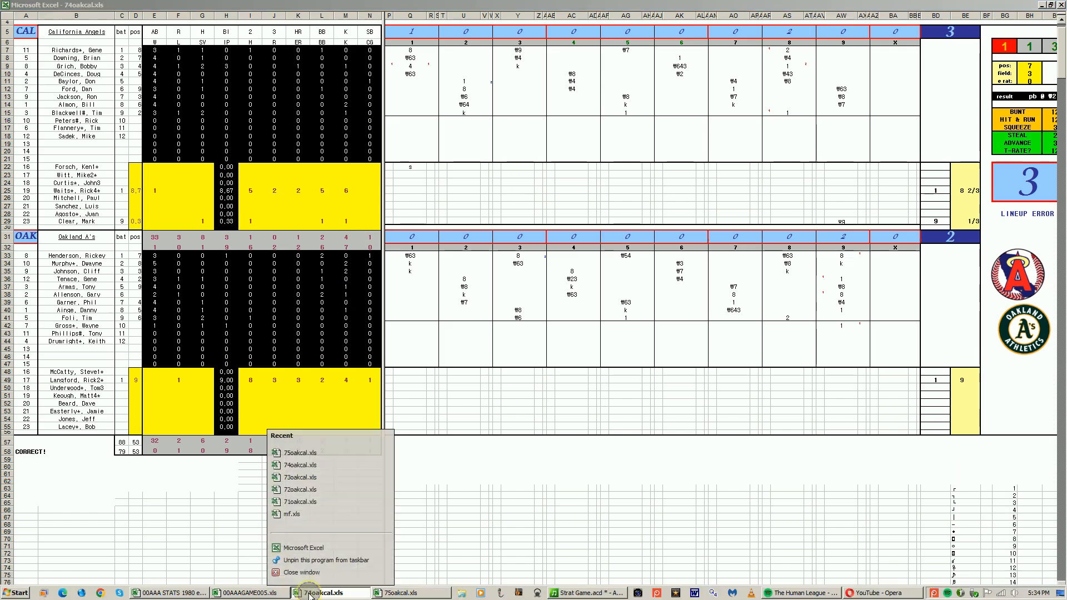
{"action": "left_click", "coordinate": [295, 571]}
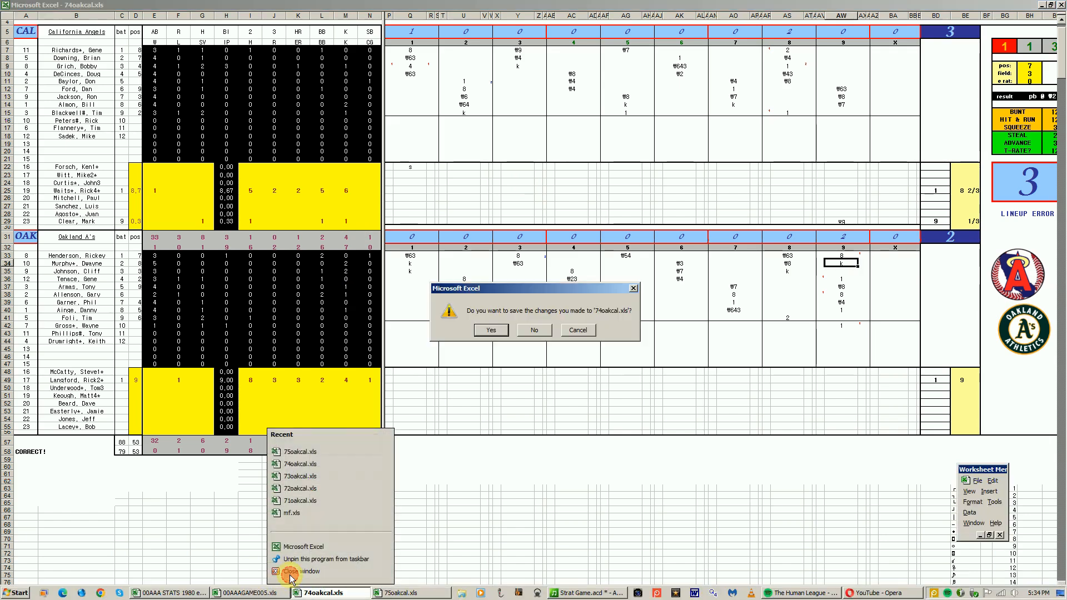
{"action": "left_click", "coordinate": [534, 330]}
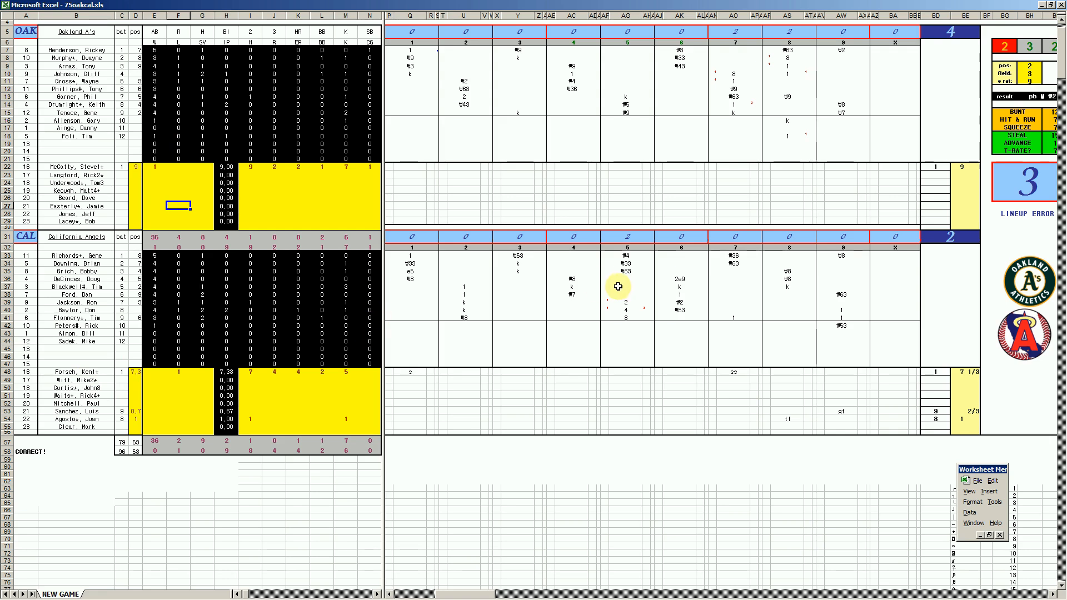
- Review the 75oakcal.xls scoring entries: California's fifth inning in AG40, Oakland's seventh in AO14 and eighth in AS18 and AS10
{"action": "left_click", "coordinate": [629, 311]}
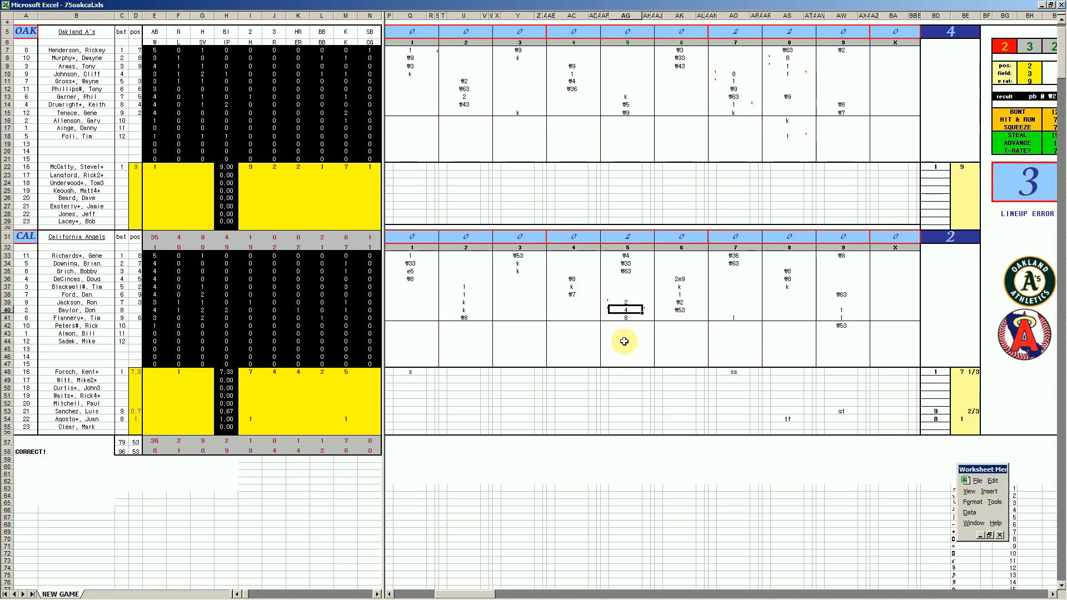
{"action": "left_click", "coordinate": [736, 106]}
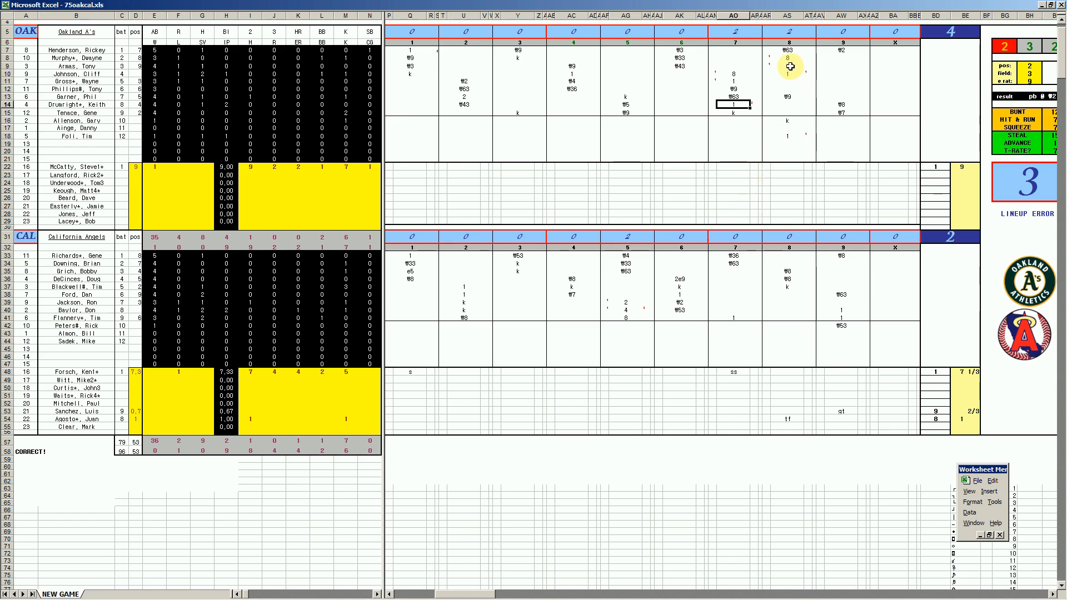
{"action": "left_click", "coordinate": [789, 138]}
{"action": "type", "text": "1"}
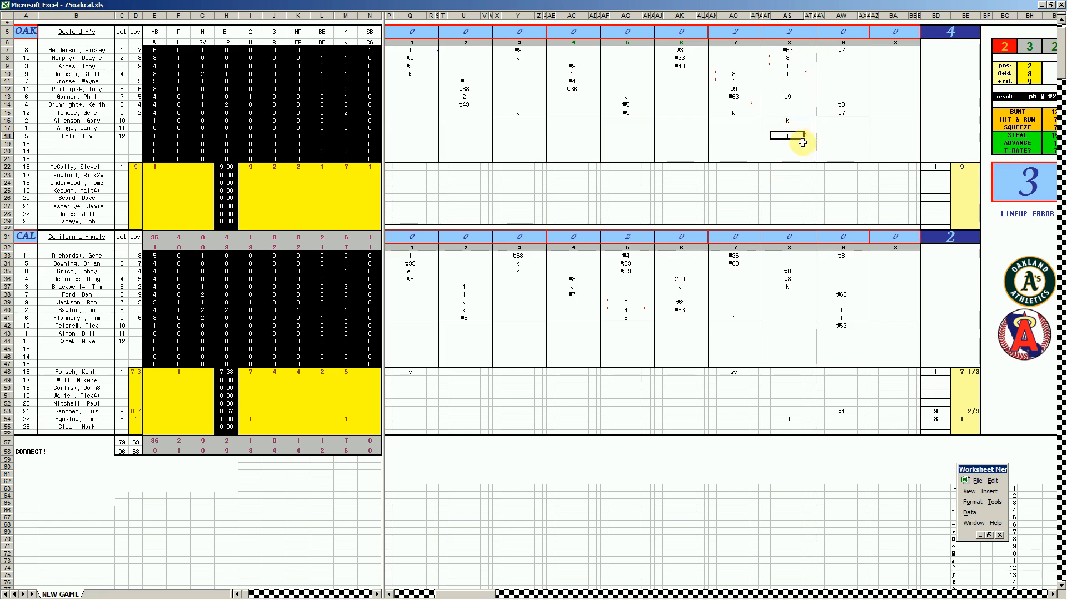
{"action": "left_click", "coordinate": [791, 74]}
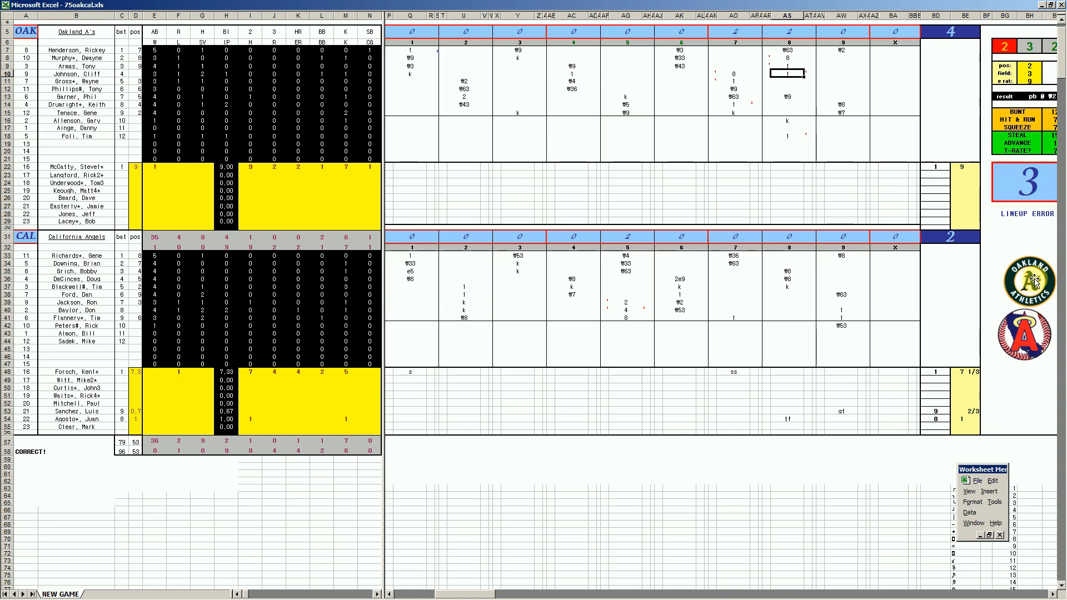
- Close the 75oakcal.xls workbook without saving changes
{"action": "right_click", "coordinate": [377, 596]}
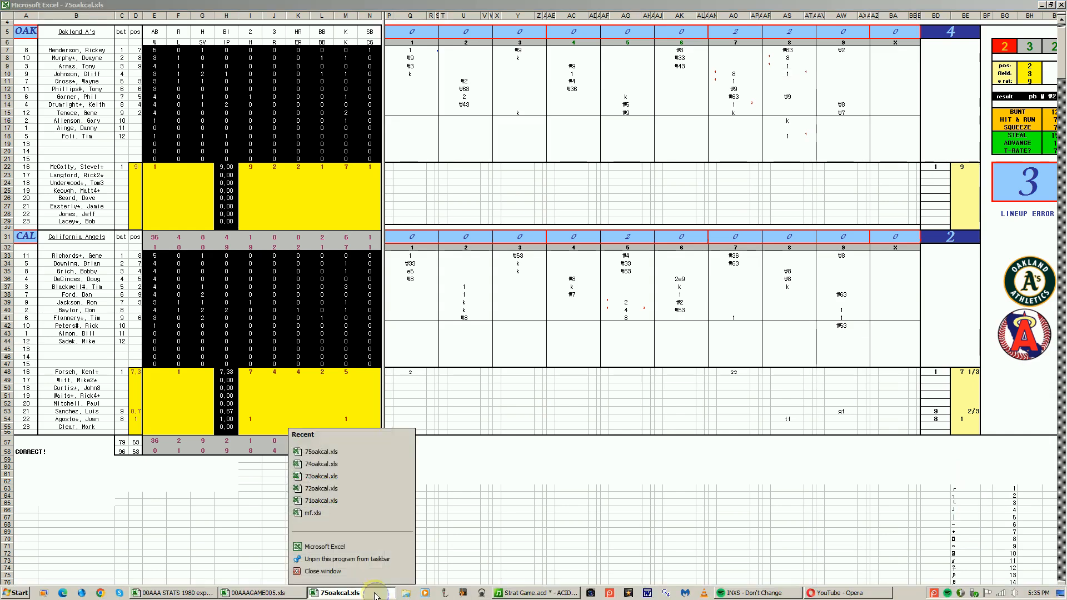
{"action": "left_click", "coordinate": [333, 573]}
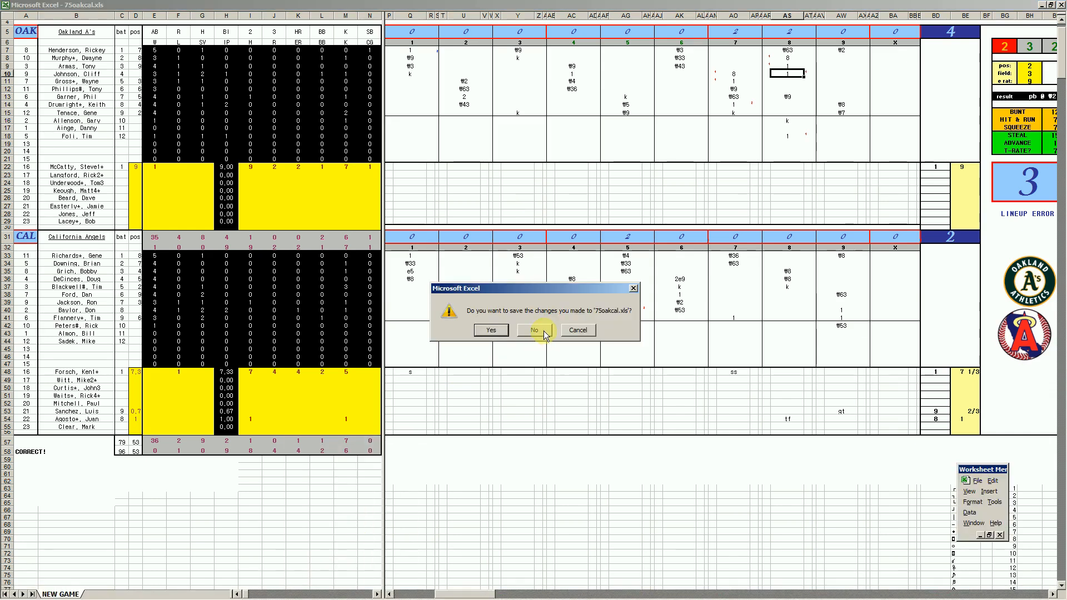
{"action": "left_click", "coordinate": [534, 330]}
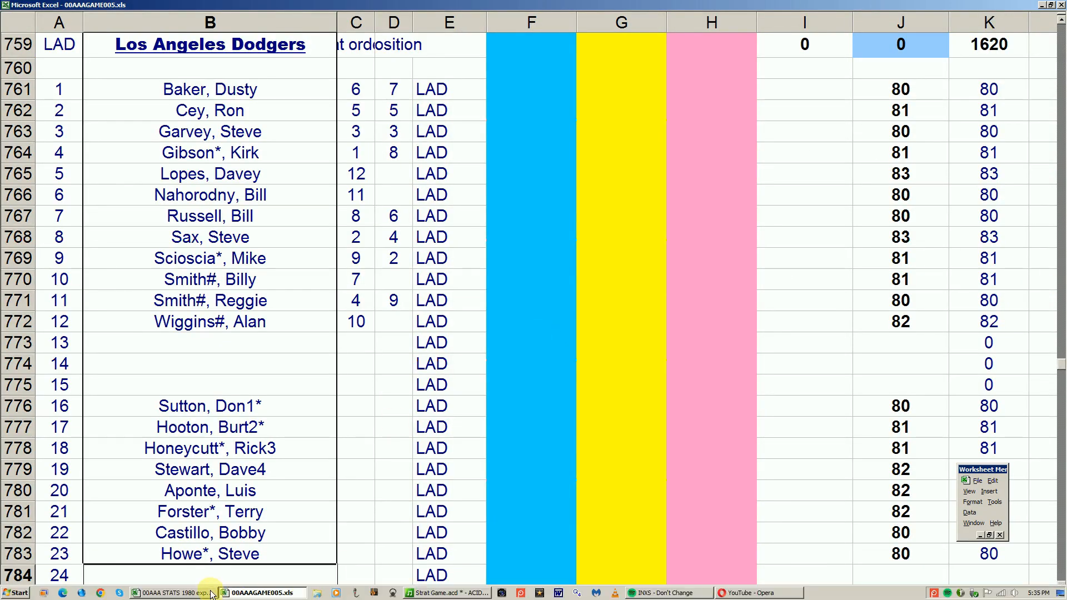
- Bring up the print sheet of the 00AAA STATS 1980 workbook and check Oakland's record in the AL West standings
{"action": "left_click", "coordinate": [183, 593]}
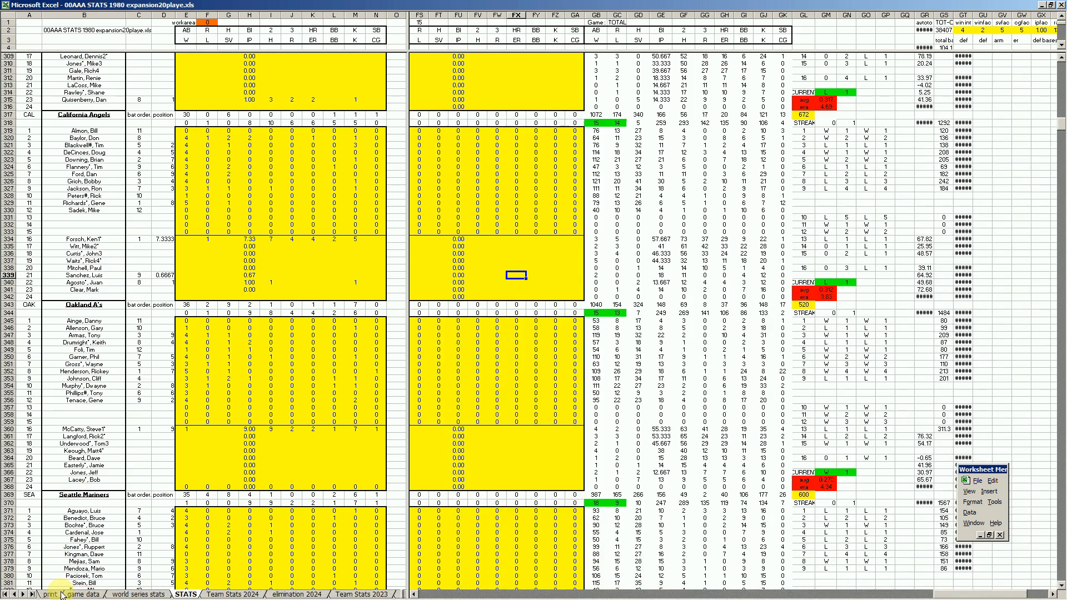
{"action": "left_click", "coordinate": [58, 595]}
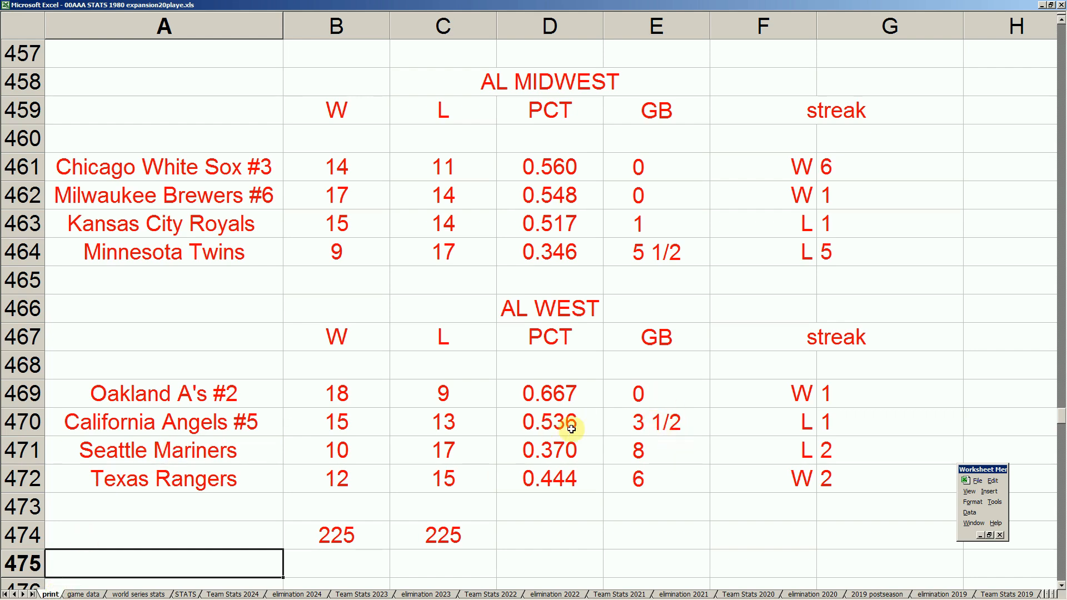
{"action": "left_click", "coordinate": [241, 397]}
{"action": "left_click", "coordinate": [370, 404]}
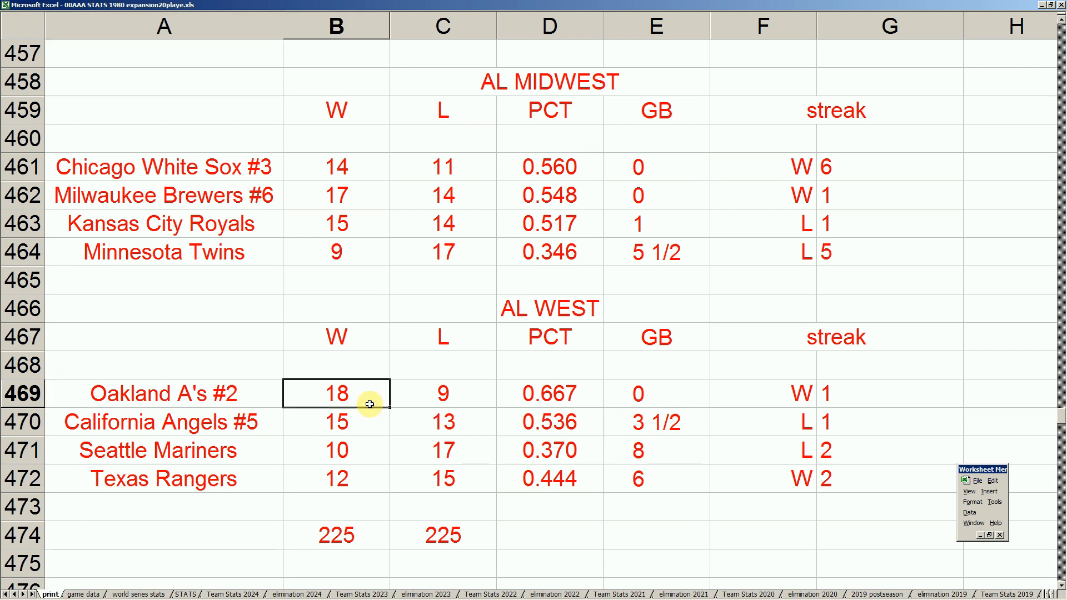
- Examine the AL North standings, covering the Ohio Players' record in row 453 and the Cleveland Indians in row 454
{"action": "key", "text": "Left"}
{"action": "key", "text": "Up"}
{"action": "key", "text": "Up"}
{"action": "key", "text": "Up"}
{"action": "key", "text": "Up"}
{"action": "key", "text": "Up"}
{"action": "key", "text": "Up"}
{"action": "key", "text": "Up"}
{"action": "key", "text": "Up"}
{"action": "key", "text": "Up"}
{"action": "key", "text": "Up"}
{"action": "key", "text": "Up"}
{"action": "key", "text": "Up"}
{"action": "key", "text": "Up"}
{"action": "key", "text": "Up"}
{"action": "key", "text": "Up"}
{"action": "key", "text": "Up"}
{"action": "key", "text": "Up"}
{"action": "key", "text": "Up"}
{"action": "key", "text": "Up"}
{"action": "key", "text": "Up"}
{"action": "key", "text": "Down"}
{"action": "key", "text": "Down"}
{"action": "key", "text": "Down"}
{"action": "key", "text": "Down"}
{"action": "key", "text": "Down"}
{"action": "key", "text": "Down"}
{"action": "key", "text": "Down"}
{"action": "key", "text": "Down"}
{"action": "key", "text": "Right"}
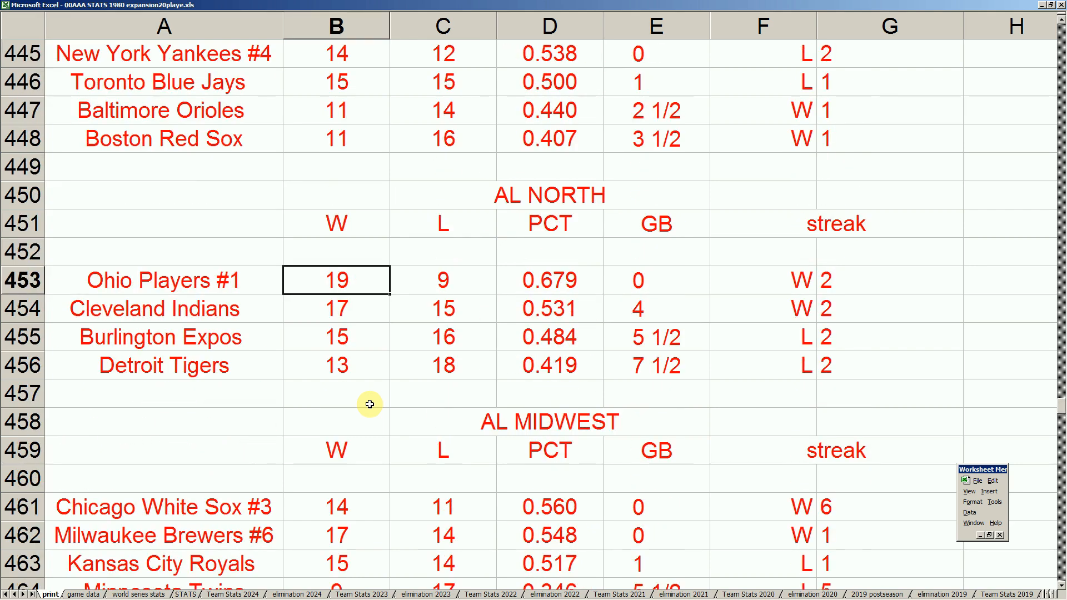
{"action": "key", "text": "Right"}
{"action": "key", "text": "Left"}
{"action": "key", "text": "Left"}
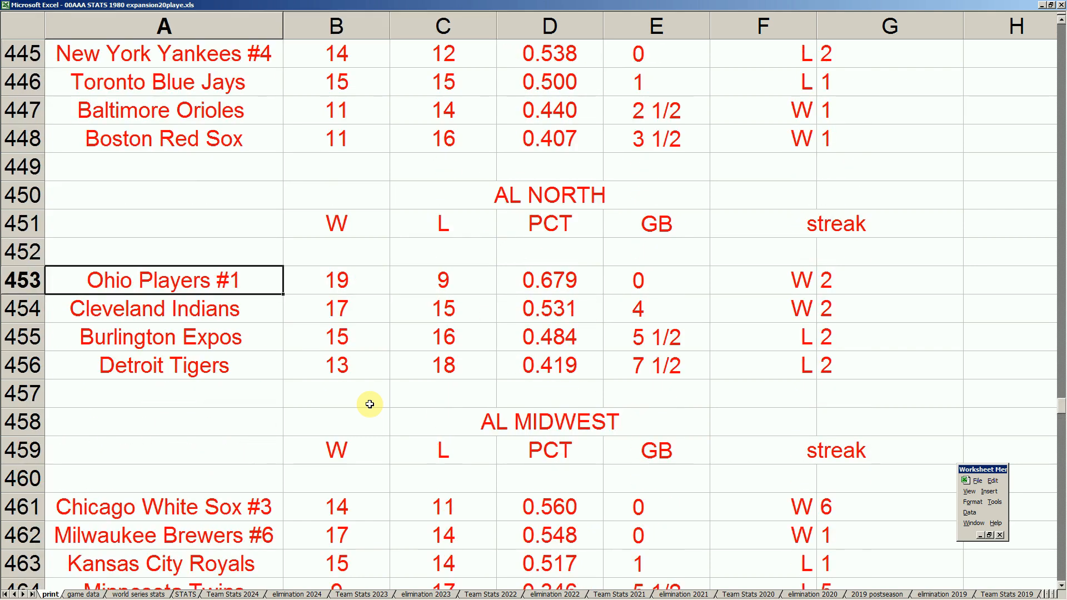
{"action": "key", "text": "Up"}
{"action": "key", "text": "Down"}
{"action": "key", "text": "Down"}
{"action": "key", "text": "Down"}
{"action": "key", "text": "Down"}
{"action": "key", "text": "Down"}
{"action": "key", "text": "Down"}
{"action": "key", "text": "Down"}
{"action": "key", "text": "Down"}
{"action": "key", "text": "Down"}
{"action": "key", "text": "Down"}
{"action": "key", "text": "Down"}
{"action": "key", "text": "Down"}
{"action": "key", "text": "Down"}
{"action": "key", "text": "Down"}
{"action": "key", "text": "Down"}
{"action": "key", "text": "Down"}
{"action": "key", "text": "Down"}
{"action": "key", "text": "Down"}
{"action": "key", "text": "Down"}
{"action": "key", "text": "Down"}
{"action": "key", "text": "Down"}
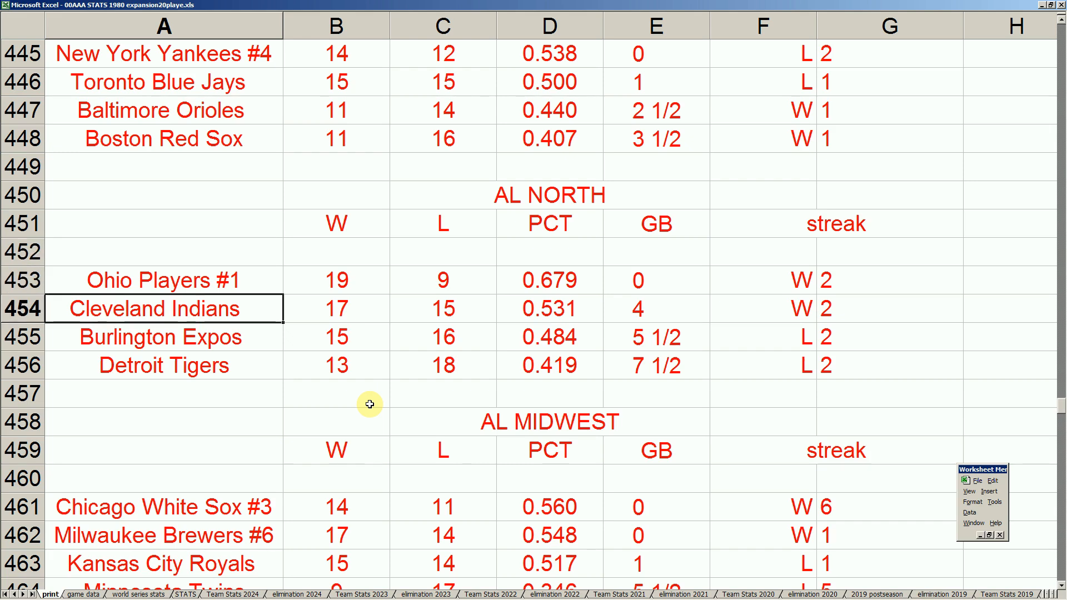
- Compare the Oakland A's row in the AL West with the AL East teams and the Kansas City Royals in the AL Midwest
{"action": "key", "text": "Up"}
{"action": "key", "text": "Up"}
{"action": "key", "text": "Up"}
{"action": "key", "text": "Up"}
{"action": "key", "text": "Up"}
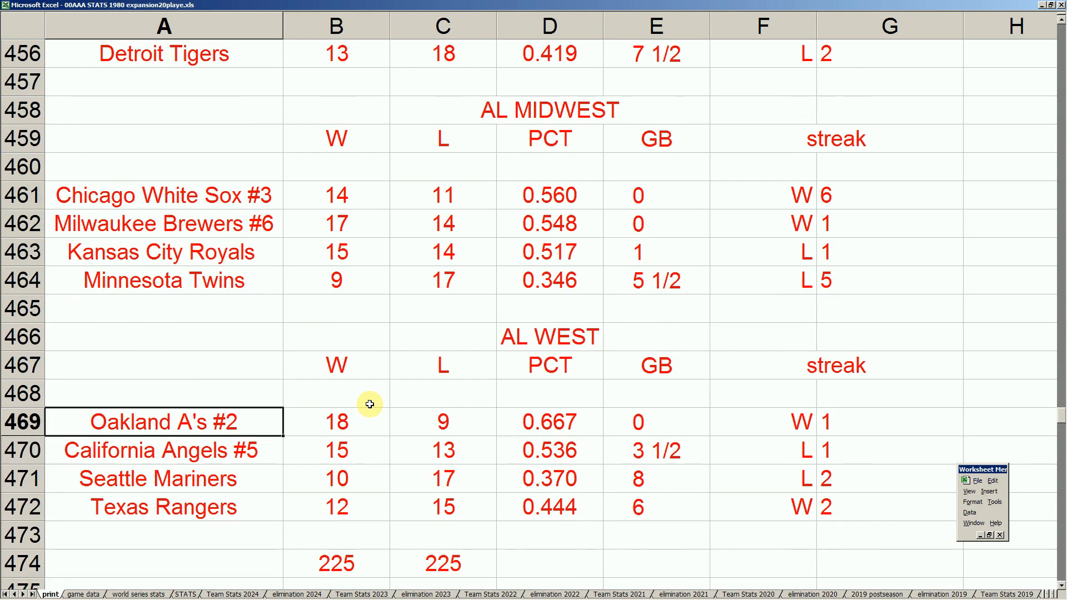
{"action": "key", "text": "Up"}
{"action": "key", "text": "Up"}
{"action": "key", "text": "Up"}
{"action": "key", "text": "Up"}
{"action": "key", "text": "Up"}
{"action": "key", "text": "Up"}
{"action": "key", "text": "Up"}
{"action": "key", "text": "Up"}
{"action": "key", "text": "Up"}
{"action": "key", "text": "Up"}
{"action": "key", "text": "Up"}
{"action": "key", "text": "Up"}
{"action": "key", "text": "Up"}
{"action": "key", "text": "Up"}
{"action": "key", "text": "Up"}
{"action": "key", "text": "Up"}
{"action": "key", "text": "Up"}
{"action": "key", "text": "Up"}
{"action": "key", "text": "Up"}
{"action": "key", "text": "Up"}
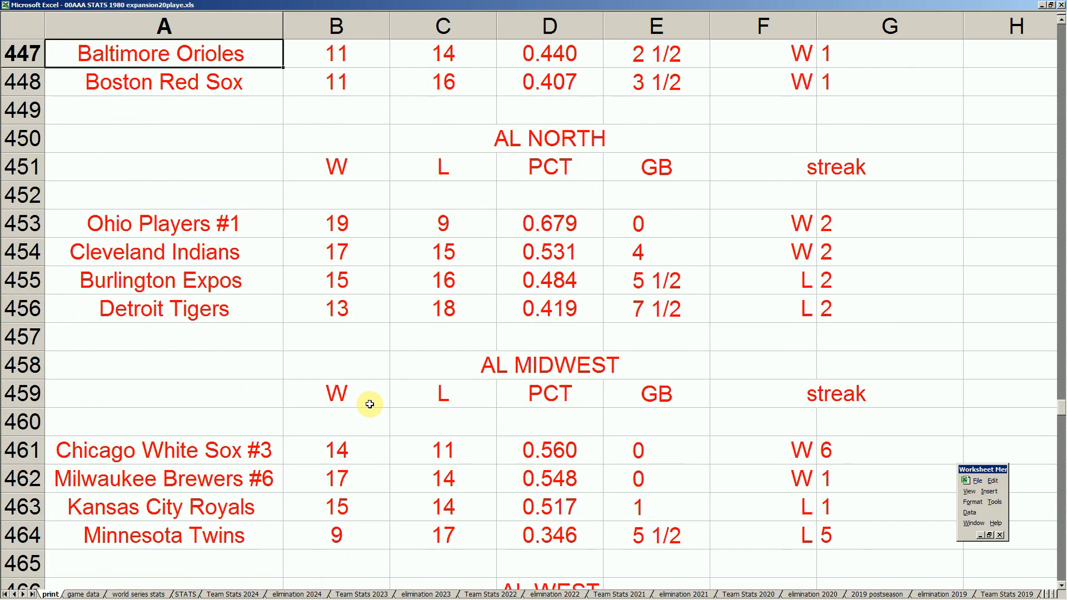
{"action": "key", "text": "Down"}
{"action": "key", "text": "Down"}
{"action": "key", "text": "Down"}
{"action": "key", "text": "Down"}
{"action": "key", "text": "Down"}
{"action": "key", "text": "Down"}
{"action": "key", "text": "Down"}
{"action": "key", "text": "Down"}
{"action": "key", "text": "Down"}
{"action": "key", "text": "Down"}
{"action": "key", "text": "Down"}
{"action": "key", "text": "Down"}
{"action": "key", "text": "Down"}
{"action": "key", "text": "Down"}
{"action": "key", "text": "Down"}
{"action": "key", "text": "Down"}
{"action": "key", "text": "Down"}
{"action": "key", "text": "Down"}
{"action": "key", "text": "Down"}
{"action": "key", "text": "Down"}
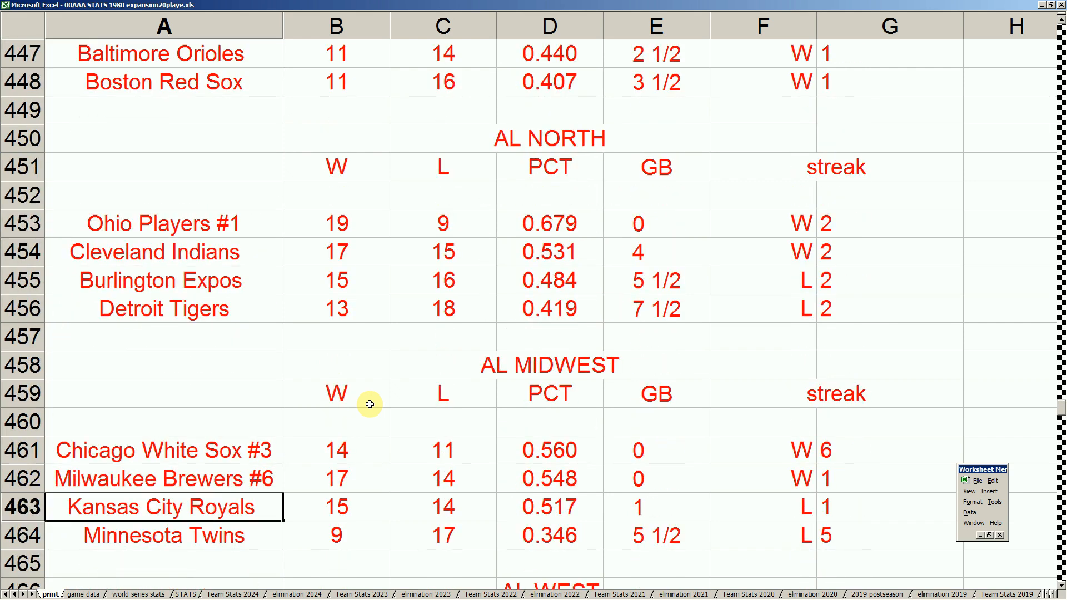
- Compare the win-loss records of the AL divisions, finishing on the Baltimore Orioles and New York Yankees in the AL East
{"action": "key", "text": "Up"}
{"action": "key", "text": "Up"}
{"action": "key", "text": "Up"}
{"action": "key", "text": "Up"}
{"action": "key", "text": "Up"}
{"action": "key", "text": "Up"}
{"action": "key", "text": "Up"}
{"action": "key", "text": "Up"}
{"action": "key", "text": "Up"}
{"action": "key", "text": "Up"}
{"action": "key", "text": "Up"}
{"action": "key", "text": "Up"}
{"action": "key", "text": "Up"}
{"action": "key", "text": "Up"}
{"action": "key", "text": "Up"}
{"action": "key", "text": "Up"}
{"action": "key", "text": "Up"}
{"action": "key", "text": "Up"}
{"action": "key", "text": "Up"}
{"action": "key", "text": "Up"}
{"action": "key", "text": "Up"}
{"action": "key", "text": "Up"}
{"action": "key", "text": "Up"}
{"action": "key", "text": "Up"}
{"action": "key", "text": "Up"}
{"action": "key", "text": "Up"}
{"action": "key", "text": "Up"}
{"action": "key", "text": "Down"}
{"action": "key", "text": "Down"}
{"action": "key", "text": "Down"}
{"action": "key", "text": "Down"}
{"action": "key", "text": "Down"}
{"action": "key", "text": "Down"}
{"action": "key", "text": "Down"}
{"action": "key", "text": "Down"}
{"action": "key", "text": "Right"}
{"action": "key", "text": "Right"}
{"action": "key", "text": "Left"}
{"action": "key", "text": "Left"}
{"action": "key", "text": "Up"}
{"action": "key", "text": "Up"}
{"action": "key", "text": "Down"}
{"action": "key", "text": "Down"}
{"action": "key", "text": "Down"}
{"action": "key", "text": "Up"}
{"action": "key", "text": "Up"}
{"action": "key", "text": "Up"}
{"action": "key", "text": "Down"}
{"action": "key", "text": "Down"}
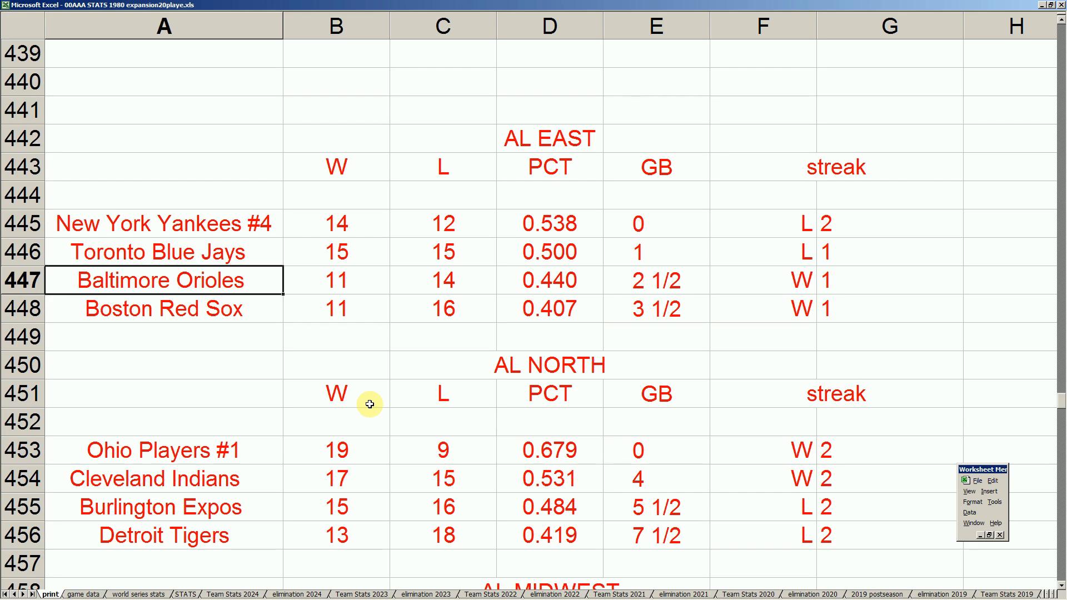
{"action": "key", "text": "Down"}
{"action": "key", "text": "Up"}
{"action": "key", "text": "Up"}
{"action": "key", "text": "Up"}
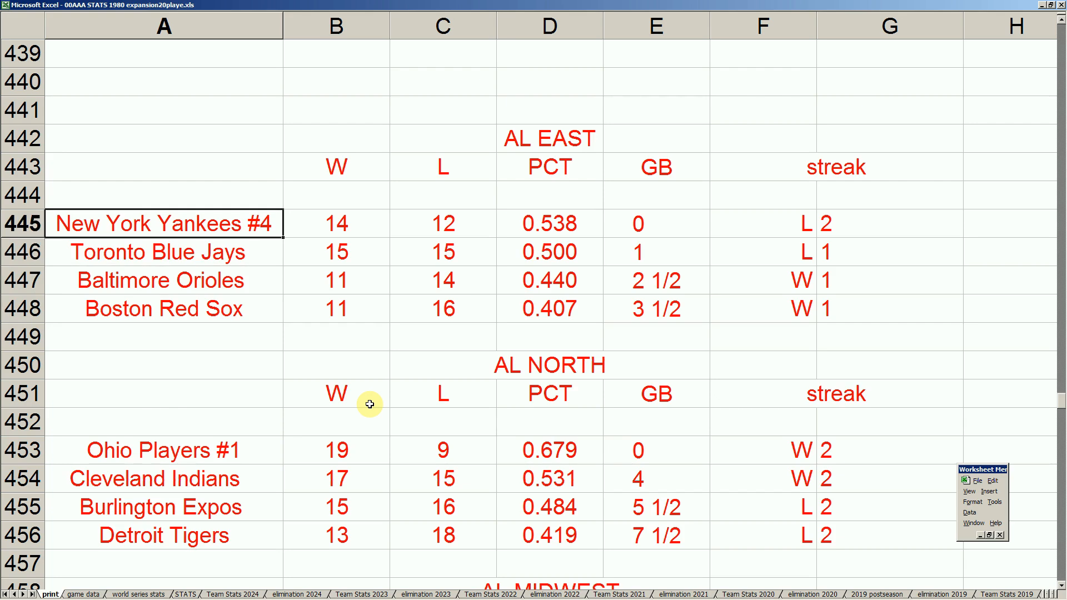
- Read down the AL East standings from the New York Yankees and on to the Cleveland Indians in the AL North
{"action": "key", "text": "Down"}
{"action": "key", "text": "Up"}
{"action": "key", "text": "Down"}
{"action": "key", "text": "Down"}
{"action": "key", "text": "Right"}
{"action": "key", "text": "Left"}
{"action": "key", "text": "Down"}
{"action": "key", "text": "ctrl+Down"}
{"action": "key", "text": "Down"}
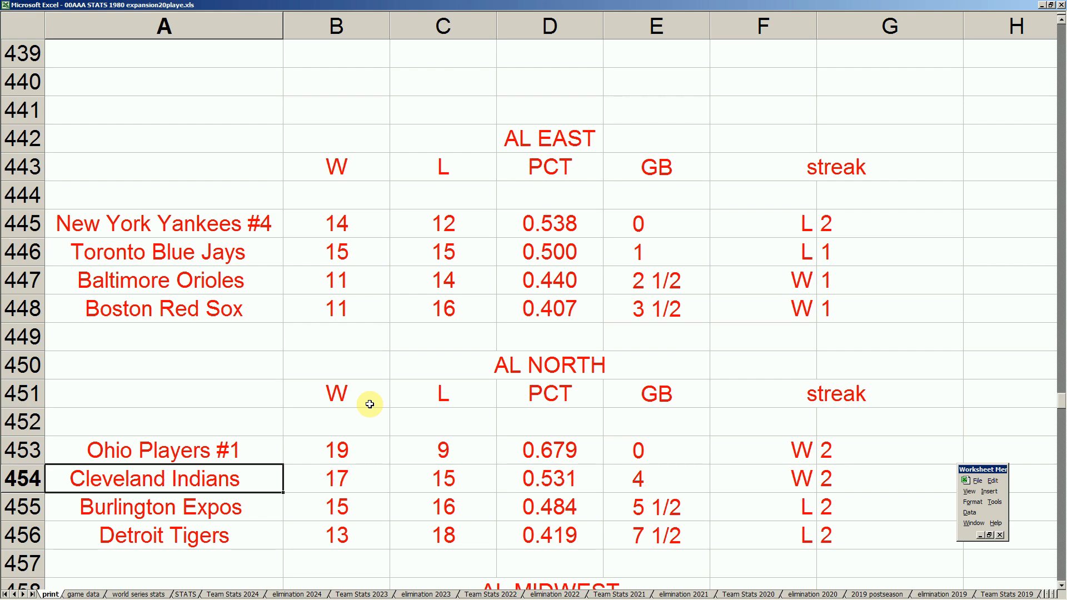
- Examine the AL Midwest standings in rows 461 to 464, including the Chicago White Sox and Kansas City Royals
{"action": "key", "text": "Down"}
{"action": "key", "text": "Down"}
{"action": "key", "text": "Down"}
{"action": "key", "text": "Down"}
{"action": "key", "text": "Down"}
{"action": "key", "text": "Down"}
{"action": "key", "text": "Down"}
{"action": "key", "text": "Down"}
{"action": "key", "text": "Down"}
{"action": "key", "text": "Down"}
{"action": "key", "text": "Down"}
{"action": "key", "text": "Down"}
{"action": "key", "text": "Down"}
{"action": "key", "text": "Down"}
{"action": "key", "text": "Down"}
{"action": "key", "text": "Down"}
{"action": "key", "text": "Down"}
{"action": "key", "text": "Down"}
{"action": "key", "text": "Down"}
{"action": "key", "text": "Down"}
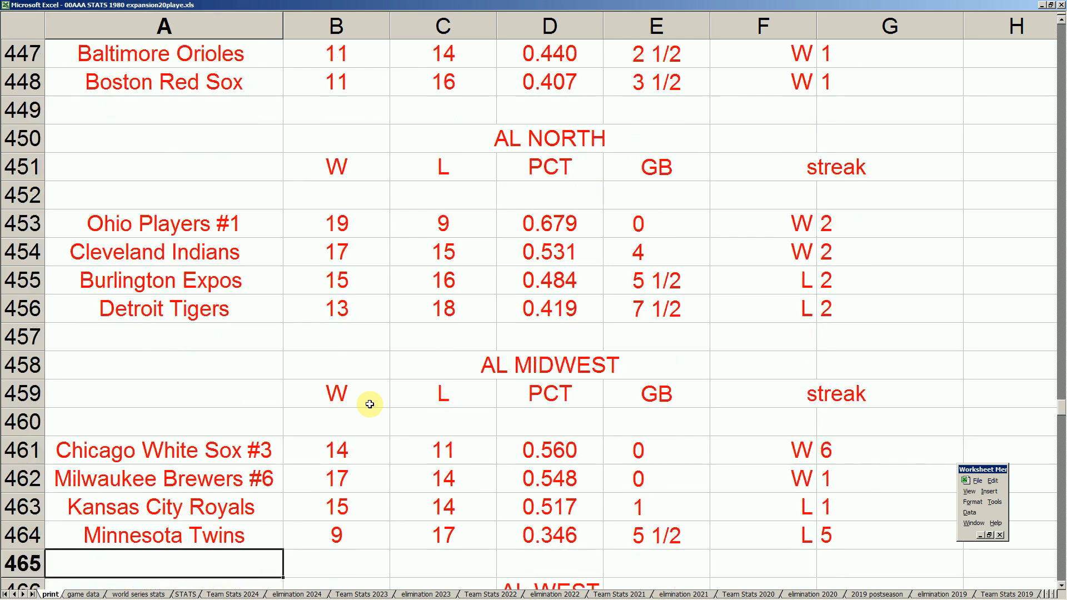
{"action": "key", "text": "Up"}
{"action": "key", "text": "Up"}
{"action": "key", "text": "Up"}
{"action": "key", "text": "Up"}
{"action": "key", "text": "Up"}
{"action": "key", "text": "Up"}
{"action": "key", "text": "Up"}
{"action": "key", "text": "Up"}
{"action": "key", "text": "Up"}
{"action": "key", "text": "Up"}
{"action": "key", "text": "Up"}
{"action": "key", "text": "Up"}
{"action": "key", "text": "Up"}
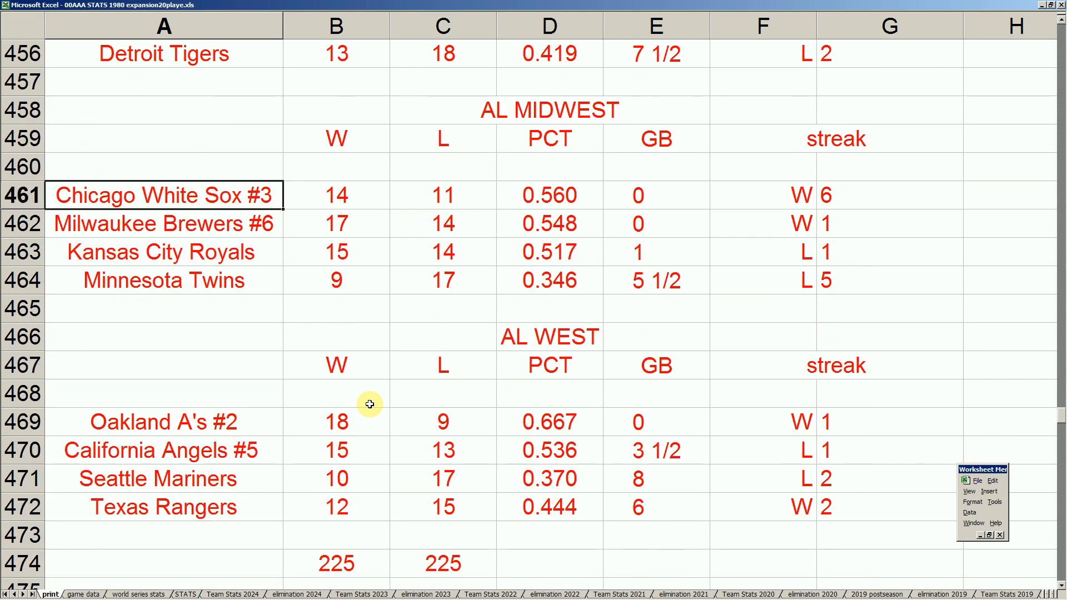
{"action": "key", "text": "Right"}
{"action": "key", "text": "Left"}
{"action": "key", "text": "Down"}
{"action": "key", "text": "Down"}
{"action": "key", "text": "Down"}
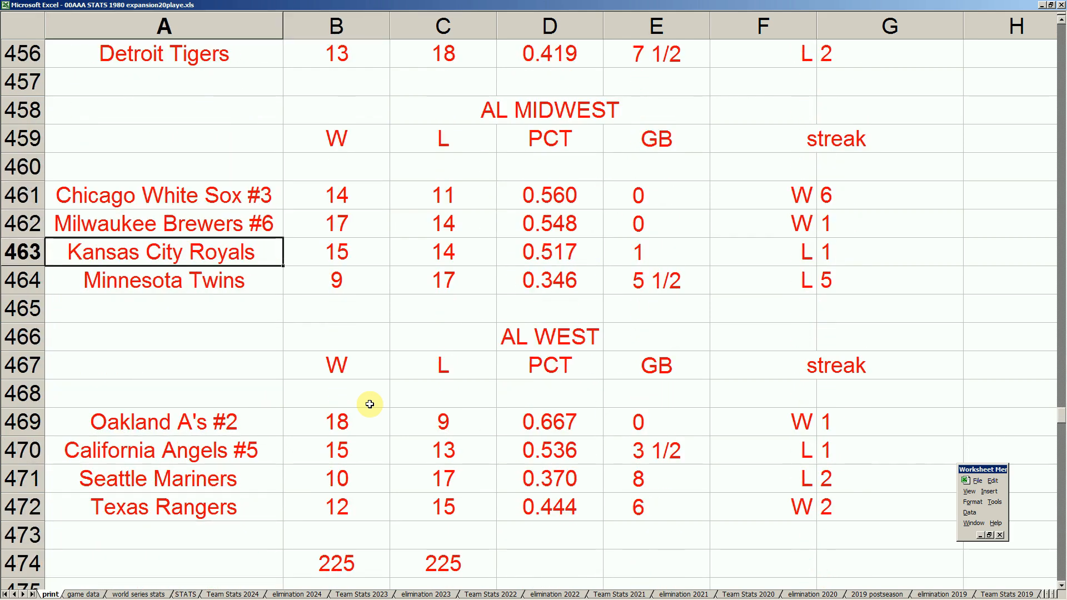
- Compare the win totals in the AL Midwest and check the Milwaukee Brewers' row against the Chicago White Sox
{"action": "key", "text": "Right"}
{"action": "key", "text": "Up"}
{"action": "key", "text": "Up"}
{"action": "key", "text": "Up"}
{"action": "key", "text": "Left"}
{"action": "key", "text": "Right"}
{"action": "key", "text": "Down"}
{"action": "key", "text": "Down"}
{"action": "key", "text": "Down"}
{"action": "key", "text": "Up"}
{"action": "key", "text": "Up"}
{"action": "key", "text": "Up"}
{"action": "key", "text": "Up"}
{"action": "key", "text": "Left"}
{"action": "key", "text": "Down"}
- Compare the win and loss columns of the lower standings rows and return to the start of the AL North teams
{"action": "key", "text": "Down"}
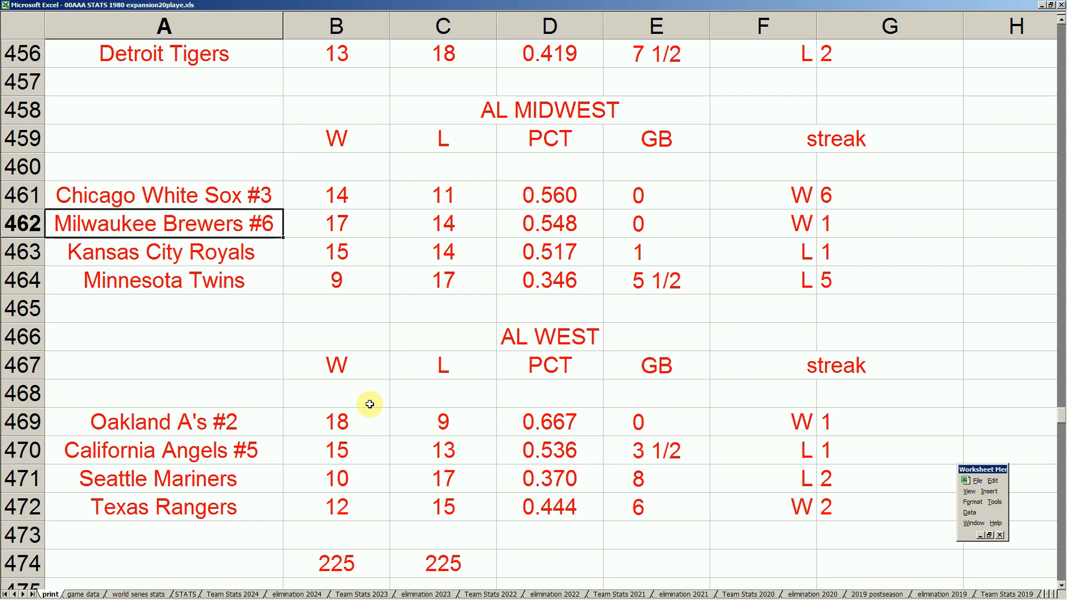
{"action": "key", "text": "Down"}
{"action": "key", "text": "Down"}
{"action": "key", "text": "Down"}
{"action": "key", "text": "Down"}
{"action": "key", "text": "Down"}
{"action": "key", "text": "Down"}
{"action": "key", "text": "Down"}
{"action": "key", "text": "Down"}
{"action": "key", "text": "Right"}
{"action": "key", "text": "Right"}
{"action": "key", "text": "Left"}
{"action": "key", "text": "Left"}
{"action": "key", "text": "Right"}
{"action": "key", "text": "Right"}
{"action": "key", "text": "Left"}
{"action": "key", "text": "Left"}
{"action": "key", "text": "Up"}
{"action": "key", "text": "Up"}
{"action": "key", "text": "Up"}
{"action": "key", "text": "Up"}
{"action": "key", "text": "Up"}
{"action": "key", "text": "Up"}
{"action": "key", "text": "Up"}
{"action": "key", "text": "Up"}
{"action": "key", "text": "Up"}
{"action": "key", "text": "Up"}
{"action": "key", "text": "Up"}
{"action": "key", "text": "Up"}
{"action": "key", "text": "Up"}
{"action": "key", "text": "Up"}
{"action": "key", "text": "Up"}
{"action": "key", "text": "Up"}
{"action": "key", "text": "Up"}
{"action": "key", "text": "Up"}
{"action": "key", "text": "Up"}
{"action": "key", "text": "Up"}
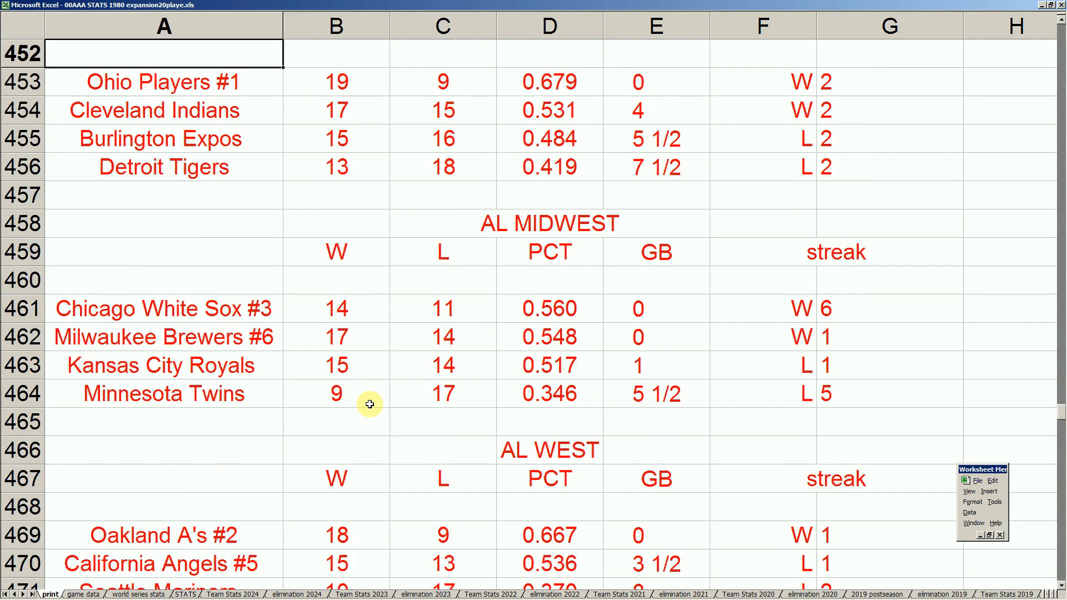
- Read down the standings from the AL North teams through the AL Midwest to the Texas Rangers in the AL West
{"action": "key", "text": "Down"}
{"action": "key", "text": "Down"}
{"action": "key", "text": "Down"}
{"action": "key", "text": "Down"}
{"action": "key", "text": "Down"}
{"action": "key", "text": "Down"}
{"action": "key", "text": "Down"}
{"action": "key", "text": "Right"}
{"action": "key", "text": "Right"}
{"action": "key", "text": "Left"}
{"action": "key", "text": "Left"}
{"action": "key", "text": "Down"}
{"action": "key", "text": "Down"}
{"action": "key", "text": "Down"}
{"action": "key", "text": "Down"}
{"action": "key", "text": "Down"}
{"action": "key", "text": "Down"}
{"action": "key", "text": "Down"}
{"action": "key", "text": "Down"}
{"action": "key", "text": "Down"}
{"action": "key", "text": "Down"}
{"action": "key", "text": "Down"}
{"action": "key", "text": "Down"}
{"action": "key", "text": "Down"}
{"action": "key", "text": "Down"}
{"action": "key", "text": "Down"}
{"action": "key", "text": "Down"}
{"action": "key", "text": "Down"}
{"action": "key", "text": "Down"}
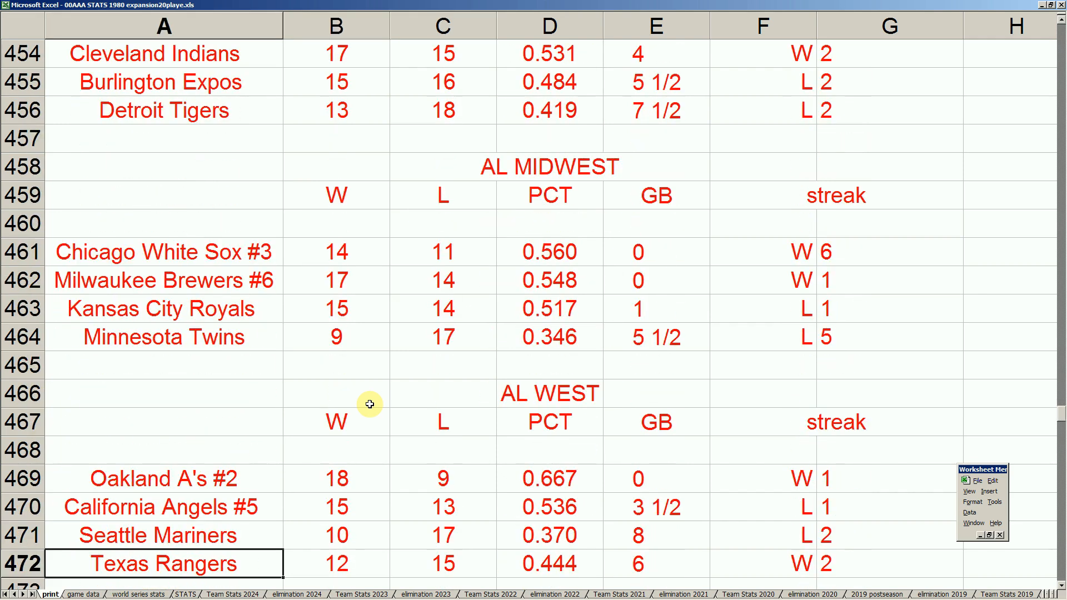
- Compare the California Angels' wins in B470 with the Kansas City Royals' win-loss record in row 463
{"action": "key", "text": "Up"}
{"action": "key", "text": "Up"}
{"action": "key", "text": "Right"}
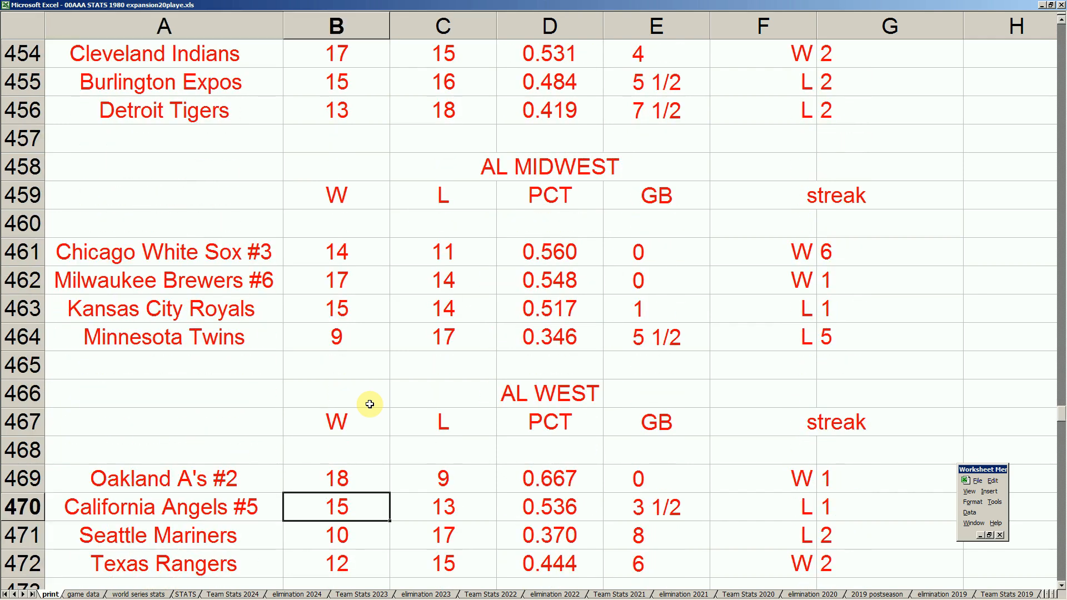
{"action": "key", "text": "Left"}
{"action": "key", "text": "Up"}
{"action": "key", "text": "Up"}
{"action": "key", "text": "Up"}
{"action": "key", "text": "Up"}
{"action": "key", "text": "Up"}
{"action": "key", "text": "Up"}
{"action": "key", "text": "Up"}
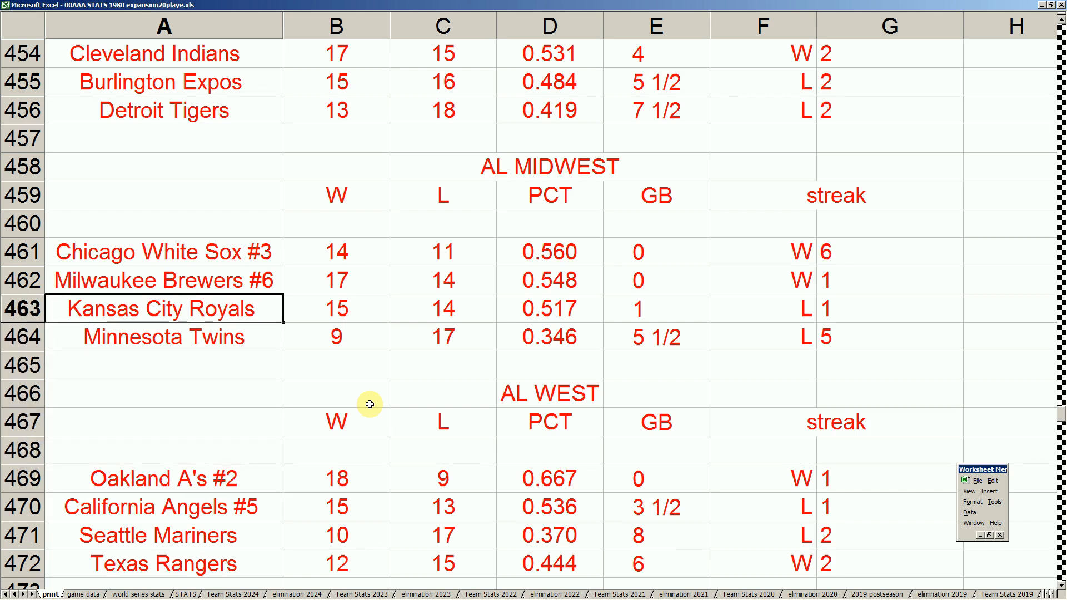
{"action": "key", "text": "Right"}
{"action": "key", "text": "Right"}
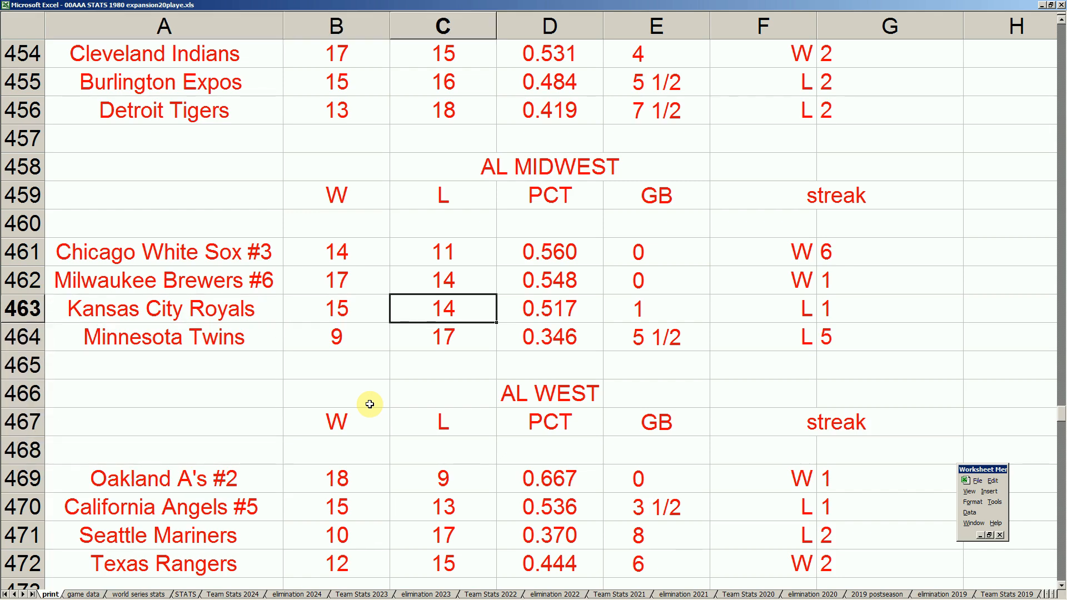
- Read down from the Kansas City Royals' record to the AL West and back up to the Chicago White Sox in A461
{"action": "key", "text": "Left"}
{"action": "key", "text": "Down"}
{"action": "key", "text": "Down"}
{"action": "key", "text": "Down"}
{"action": "key", "text": "Down"}
{"action": "key", "text": "Down"}
{"action": "key", "text": "Down"}
{"action": "key", "text": "Down"}
{"action": "key", "text": "Down"}
{"action": "key", "text": "Left"}
{"action": "key", "text": "Up"}
{"action": "key", "text": "Up"}
{"action": "key", "text": "Up"}
{"action": "key", "text": "Up"}
{"action": "key", "text": "Up"}
{"action": "key", "text": "Up"}
{"action": "key", "text": "Up"}
{"action": "key", "text": "Up"}
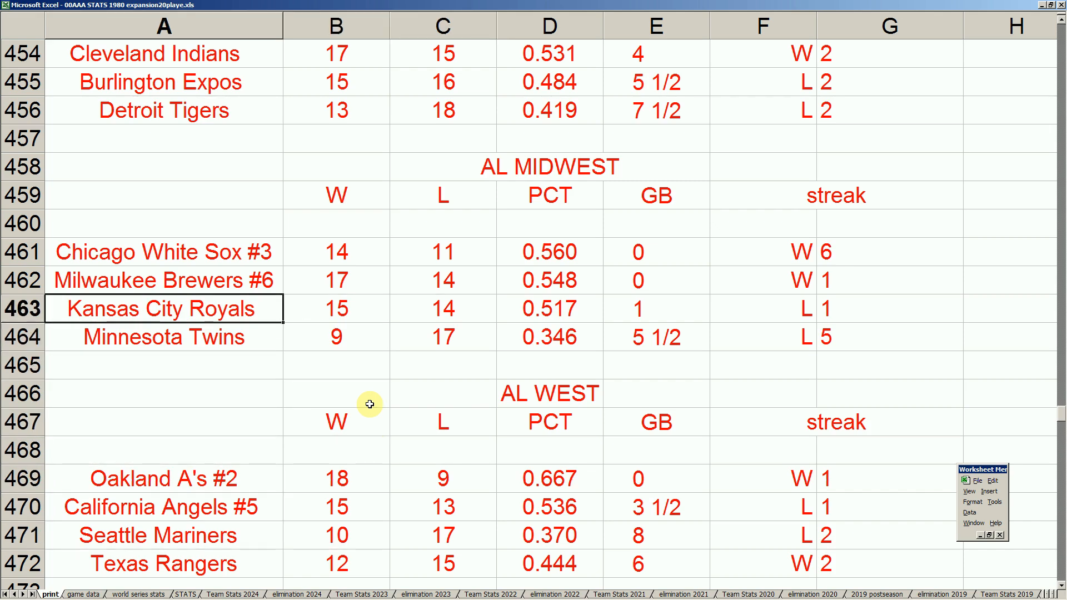
{"action": "key", "text": "Up"}
- Review the standings above the Chicago White Sox, through the AL North up to the AL East, and return to the Cleveland Indians in A454
{"action": "key", "text": "Up"}
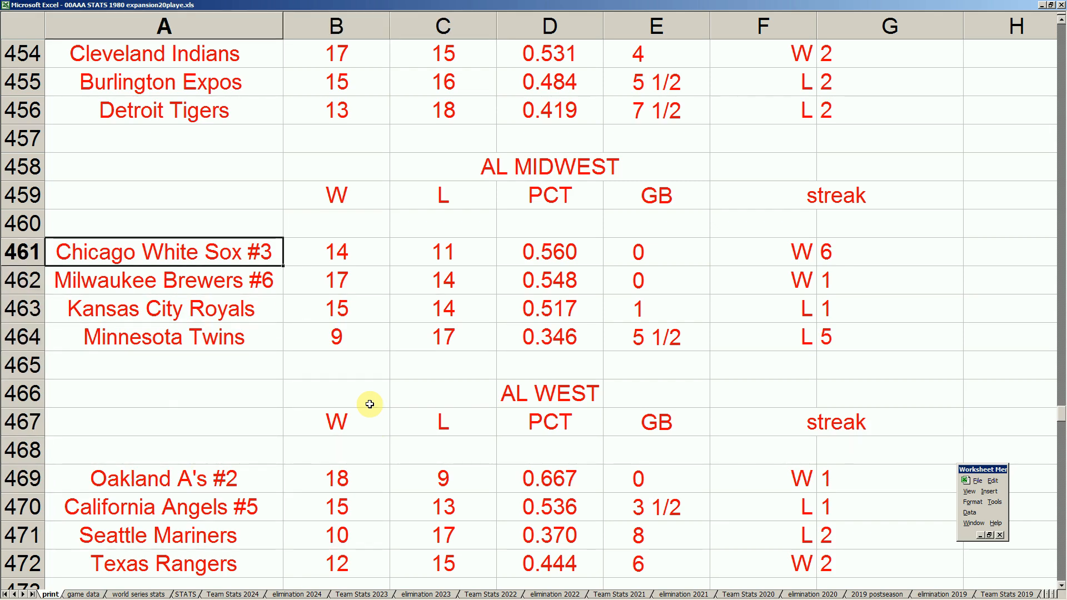
{"action": "key", "text": "Right"}
{"action": "key", "text": "Left"}
{"action": "key", "text": "Up"}
{"action": "key", "text": "Up"}
{"action": "key", "text": "Up"}
{"action": "key", "text": "Up"}
{"action": "key", "text": "Up"}
{"action": "key", "text": "Up"}
{"action": "key", "text": "Up"}
{"action": "key", "text": "Up"}
{"action": "key", "text": "Down"}
{"action": "key", "text": "Down"}
{"action": "key", "text": "Down"}
{"action": "key", "text": "Down"}
{"action": "key", "text": "Down"}
{"action": "key", "text": "Down"}
{"action": "key", "text": "Down"}
{"action": "key", "text": "Down"}
{"action": "key", "text": "Down"}
{"action": "key", "text": "Down"}
{"action": "key", "text": "Down"}
{"action": "key", "text": "Down"}
{"action": "key", "text": "Down"}
{"action": "key", "text": "Down"}
{"action": "key", "text": "Down"}
{"action": "key", "text": "Down"}
{"action": "key", "text": "Down"}
{"action": "key", "text": "Up"}
{"action": "key", "text": "Up"}
{"action": "key", "text": "Up"}
{"action": "key", "text": "Up"}
{"action": "key", "text": "Up"}
{"action": "key", "text": "Up"}
{"action": "key", "text": "Up"}
{"action": "key", "text": "Up"}
{"action": "key", "text": "Up"}
{"action": "key", "text": "Up"}
{"action": "key", "text": "Up"}
{"action": "key", "text": "Up"}
{"action": "key", "text": "Up"}
{"action": "key", "text": "Up"}
{"action": "key", "text": "Up"}
{"action": "key", "text": "Up"}
{"action": "key", "text": "Right"}
{"action": "key", "text": "Right"}
{"action": "key", "text": "Left"}
{"action": "key", "text": "Left"}
{"action": "key", "text": "Up"}
{"action": "key", "text": "Up"}
{"action": "key", "text": "Up"}
{"action": "key", "text": "Up"}
{"action": "key", "text": "Up"}
{"action": "key", "text": "Up"}
{"action": "key", "text": "Up"}
{"action": "key", "text": "Up"}
{"action": "key", "text": "Up"}
{"action": "key", "text": "Up"}
{"action": "key", "text": "Down"}
{"action": "key", "text": "Down"}
{"action": "key", "text": "Down"}
{"action": "key", "text": "Right"}
{"action": "key", "text": "Right"}
{"action": "key", "text": "Left"}
{"action": "key", "text": "Up"}
{"action": "key", "text": "Up"}
{"action": "key", "text": "Down"}
{"action": "key", "text": "Down"}
{"action": "key", "text": "Up"}
{"action": "key", "text": "Down"}
{"action": "key", "text": "Left"}
- Compare the Cleveland Indians in row 454 with the neighbouring AL North and AL Midwest teams
{"action": "key", "text": "Down"}
{"action": "key", "text": "Down"}
{"action": "key", "text": "Down"}
{"action": "key", "text": "Down"}
{"action": "key", "text": "Down"}
{"action": "key", "text": "Down"}
{"action": "key", "text": "Down"}
{"action": "key", "text": "Down"}
{"action": "key", "text": "Down"}
{"action": "key", "text": "Down"}
{"action": "key", "text": "Down"}
{"action": "key", "text": "Down"}
{"action": "key", "text": "Down"}
{"action": "key", "text": "Down"}
{"action": "key", "text": "Down"}
{"action": "key", "text": "Down"}
{"action": "key", "text": "Down"}
{"action": "key", "text": "Down"}
{"action": "key", "text": "Down"}
{"action": "key", "text": "Down"}
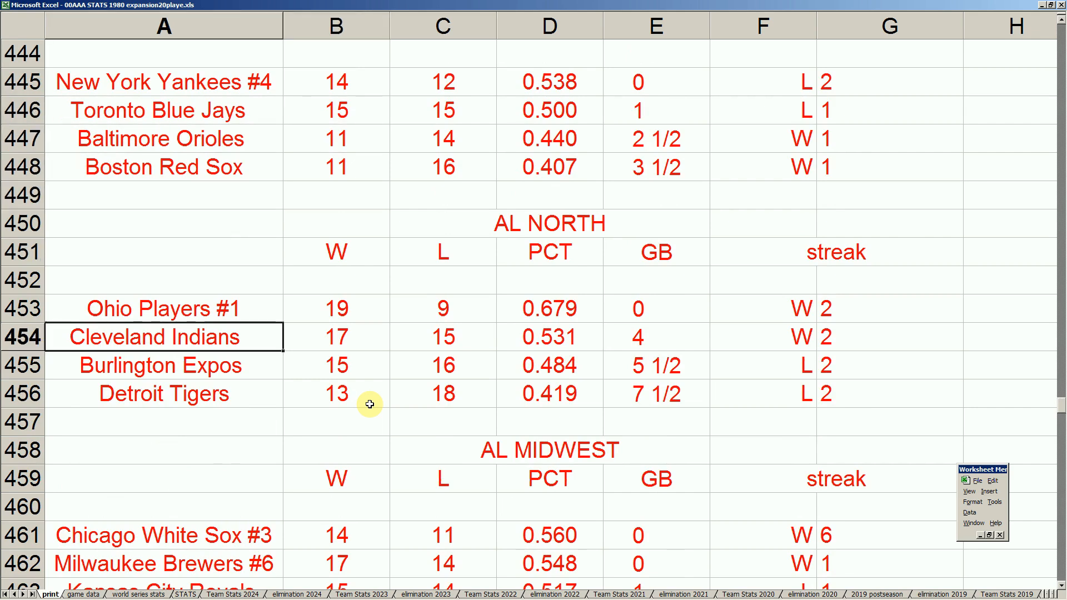
{"action": "key", "text": "Up"}
{"action": "key", "text": "Up"}
{"action": "key", "text": "Up"}
{"action": "key", "text": "Up"}
{"action": "key", "text": "Down"}
{"action": "key", "text": "Up"}
{"action": "key", "text": "Up"}
{"action": "key", "text": "Up"}
{"action": "key", "text": "Up"}
{"action": "key", "text": "Up"}
{"action": "key", "text": "Up"}
{"action": "key", "text": "Up"}
{"action": "key", "text": "Up"}
{"action": "key", "text": "Up"}
{"action": "key", "text": "Up"}
{"action": "key", "text": "Up"}
{"action": "key", "text": "Up"}
{"action": "key", "text": "Up"}
{"action": "key", "text": "Up"}
{"action": "key", "text": "Up"}
{"action": "key", "text": "Up"}
{"action": "key", "text": "Up"}
{"action": "key", "text": "Down"}
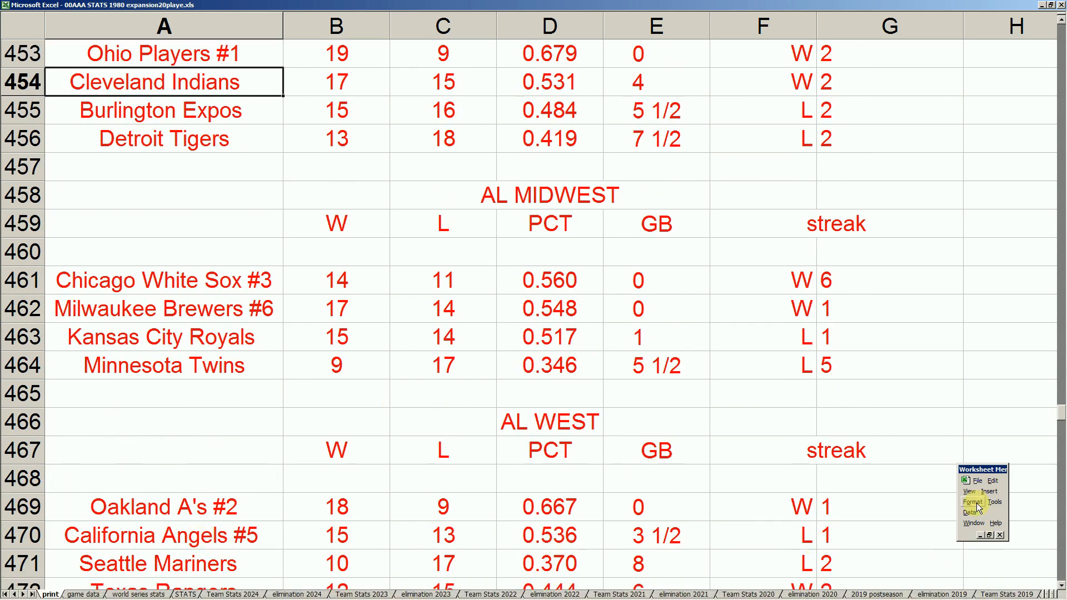
{"action": "left_click", "coordinate": [982, 486]}
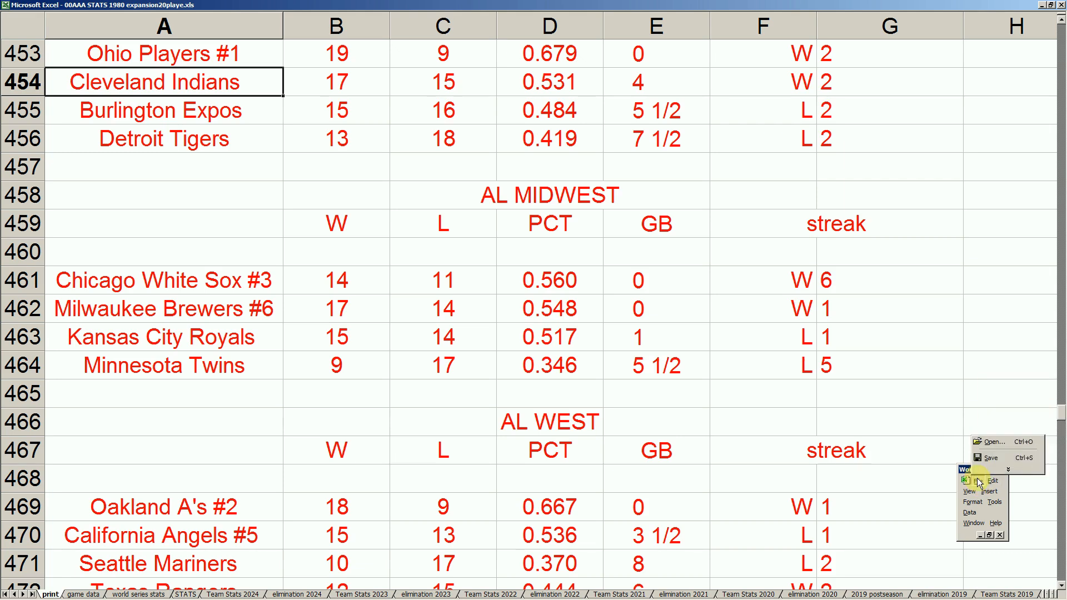
{"action": "left_click", "coordinate": [992, 443]}
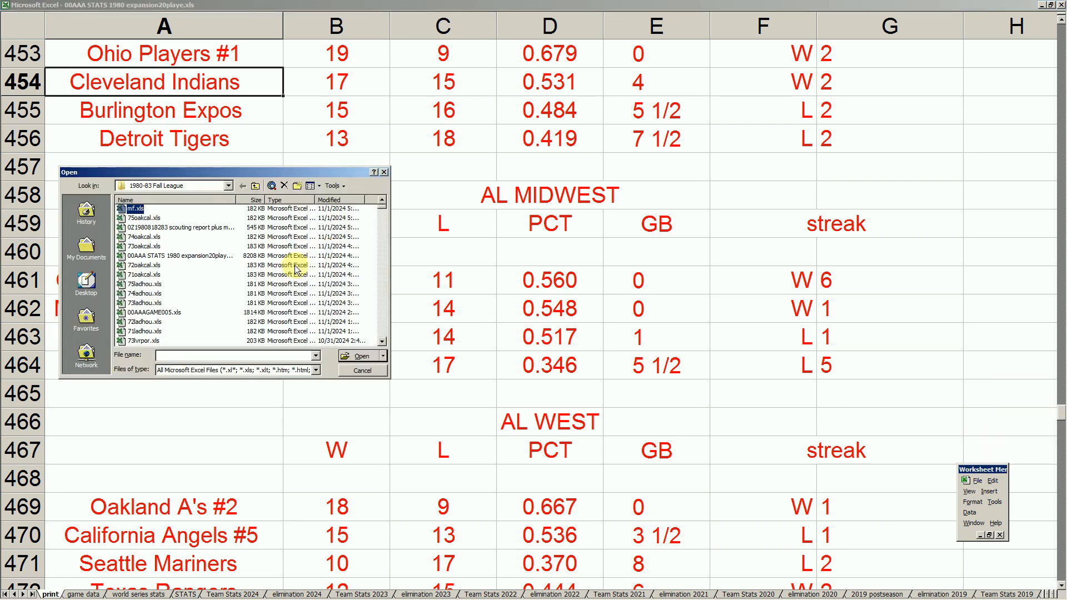
{"action": "left_click", "coordinate": [177, 228]}
{"action": "left_click", "coordinate": [358, 357]}
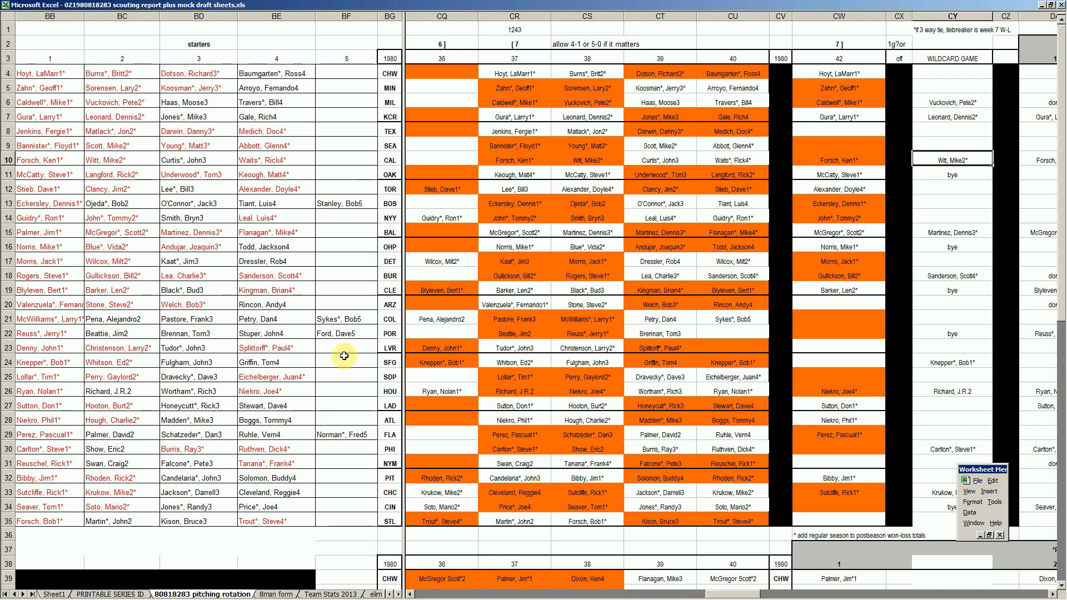
{"action": "left_click", "coordinate": [127, 594]}
- Look up the series 4 opponents of CLE and CAL in the schedule grid, and return to the 1980 stats workbook
{"action": "left_click", "coordinate": [80, 213]}
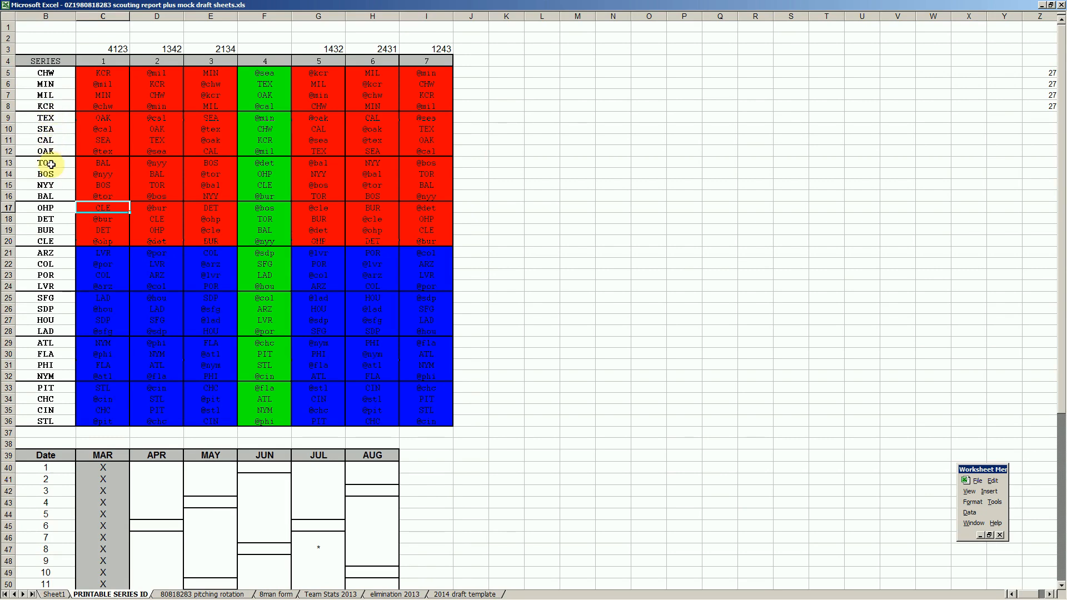
{"action": "left_click", "coordinate": [270, 244]}
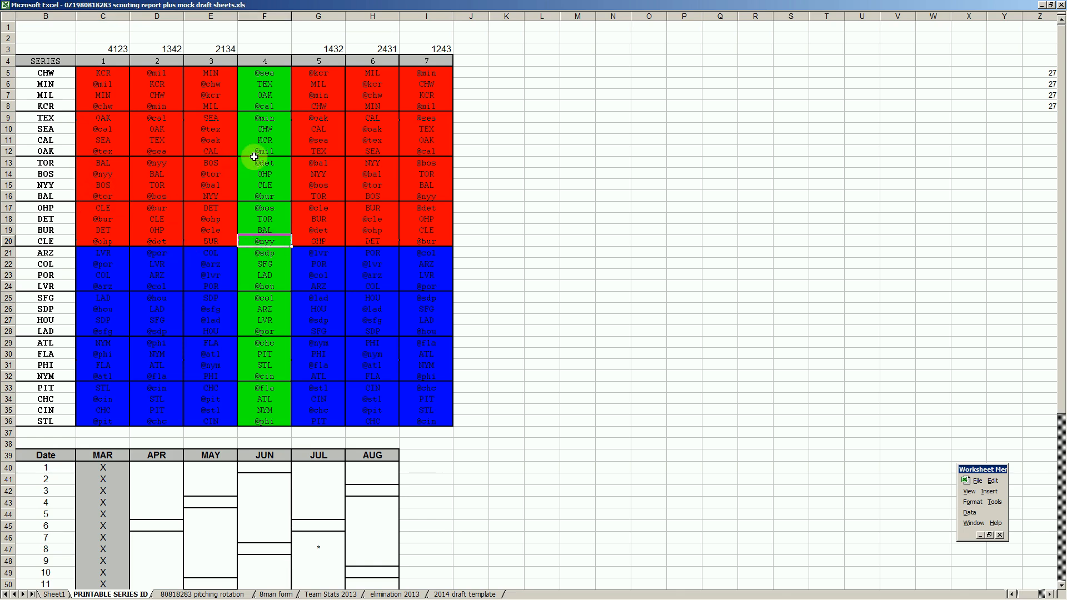
{"action": "left_click", "coordinate": [273, 141]}
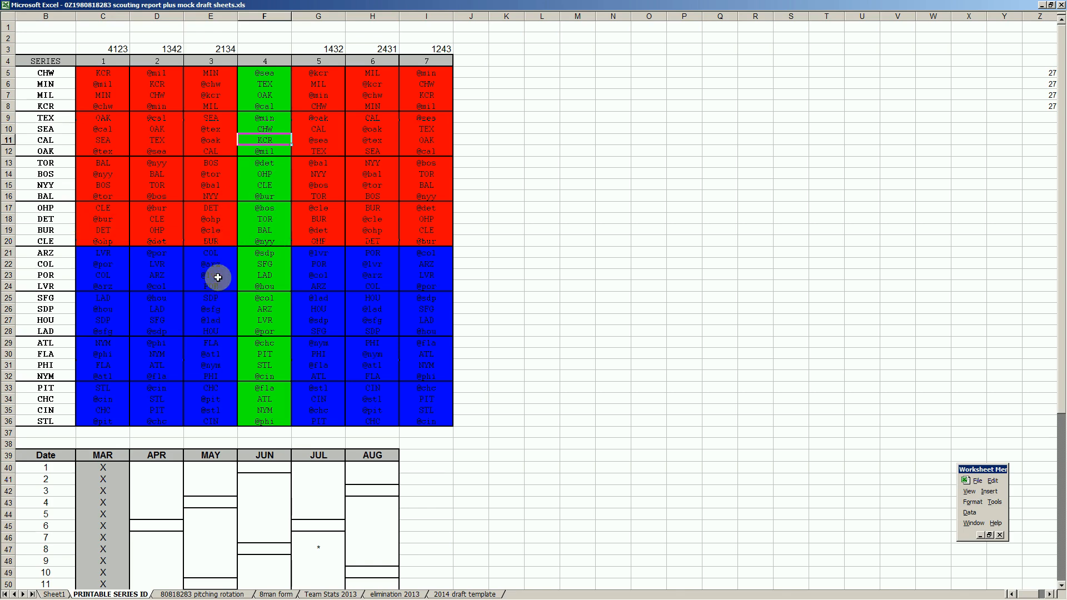
{"action": "mouse_move", "coordinate": [248, 597]}
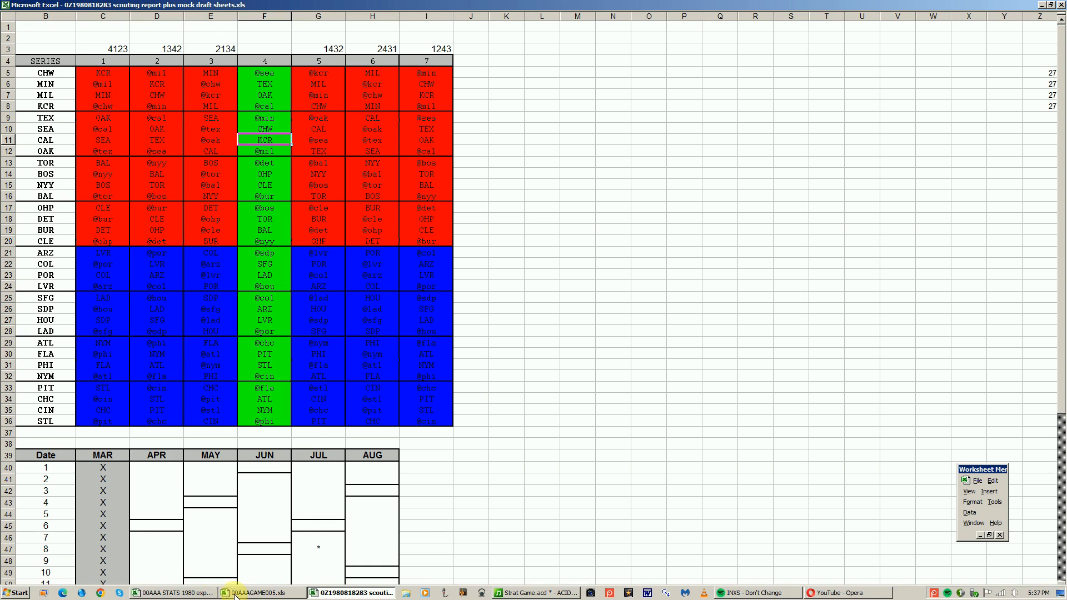
{"action": "left_click", "coordinate": [214, 594]}
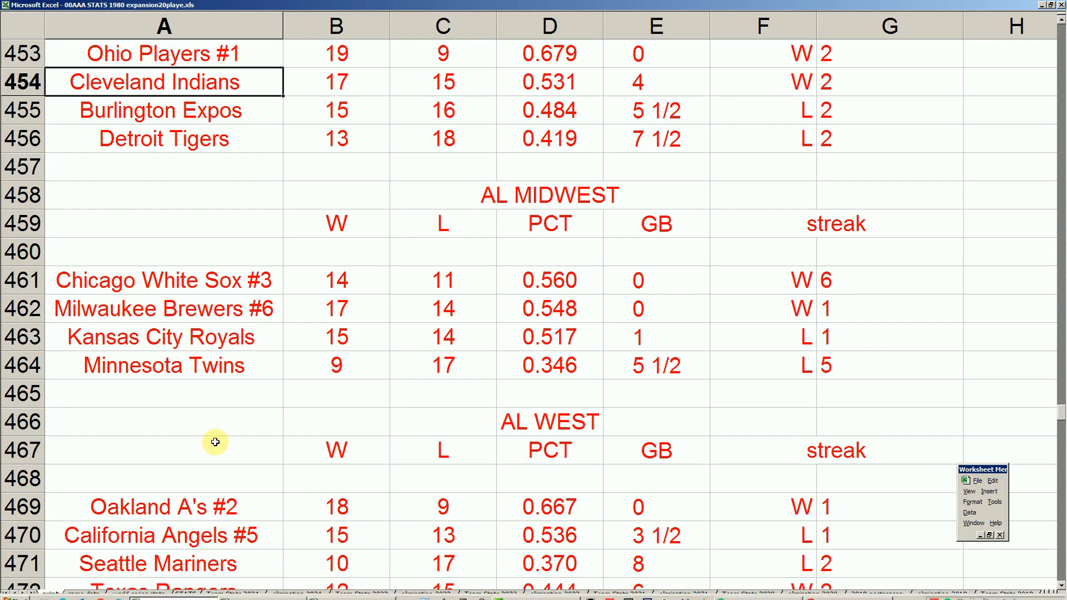
- Compare the winning percentages of the California Angels and Cleveland Indians, checking Cleveland's row from its name through games behind
{"action": "left_click", "coordinate": [558, 544]}
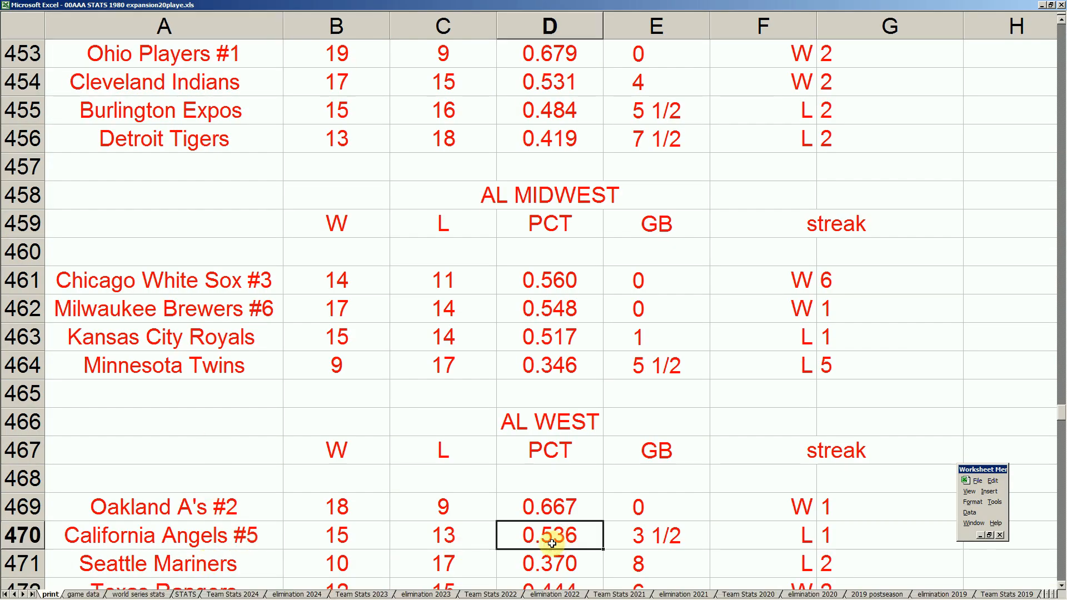
{"action": "left_click", "coordinate": [555, 84]}
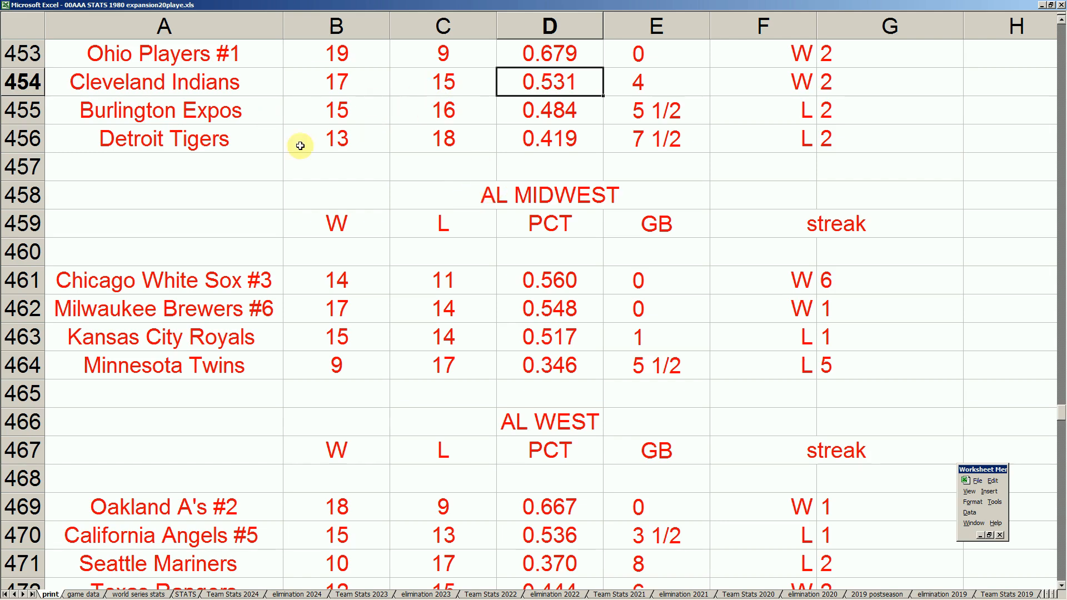
{"action": "left_click", "coordinate": [239, 535]}
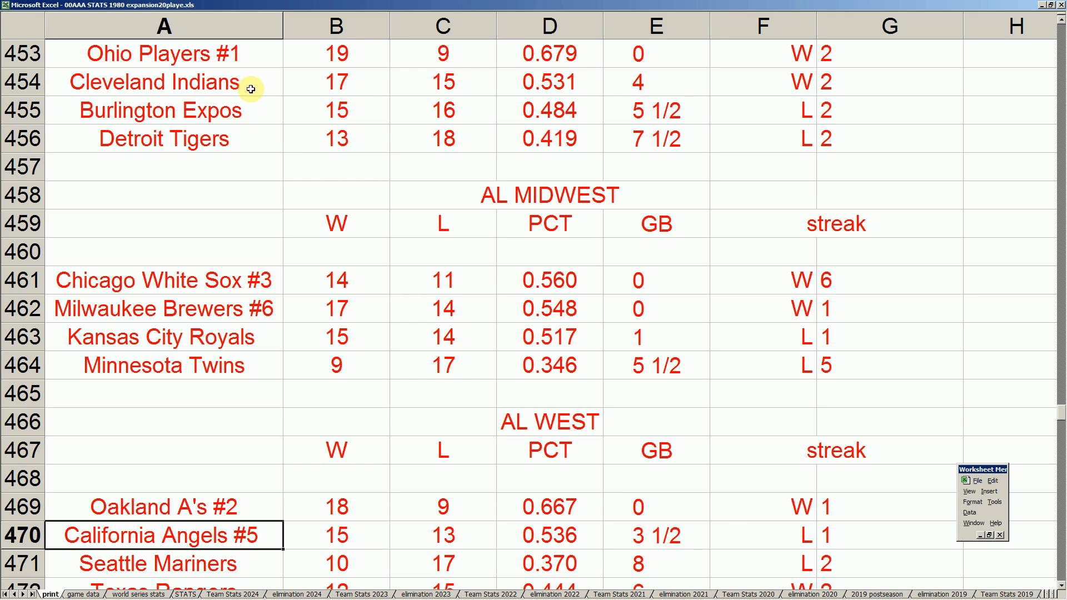
{"action": "left_click_drag", "start_coordinate": [267, 85], "coordinate": [642, 82]}
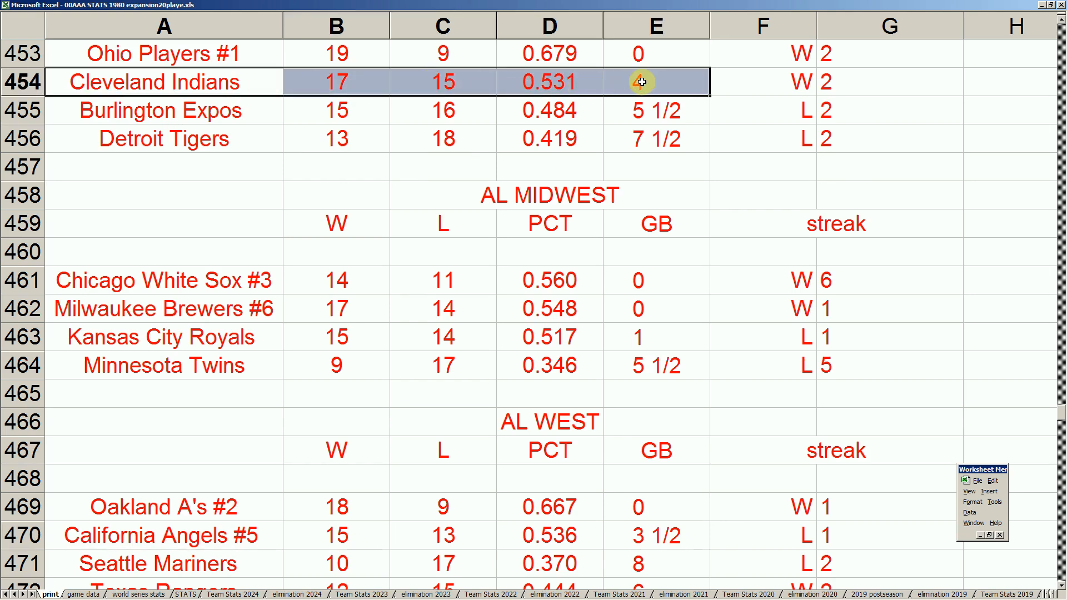
{"action": "left_click", "coordinate": [242, 78]}
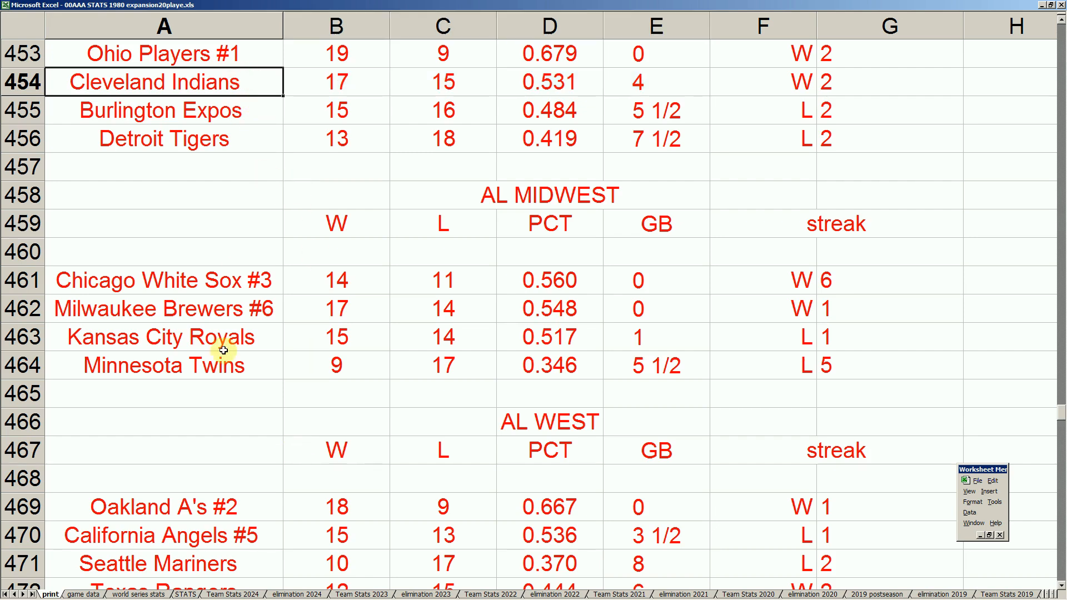
- Compare the California Angels' seeding with the Chicago White Sox and the Ohio Players
{"action": "left_click", "coordinate": [247, 535]}
{"action": "left_click", "coordinate": [256, 281]}
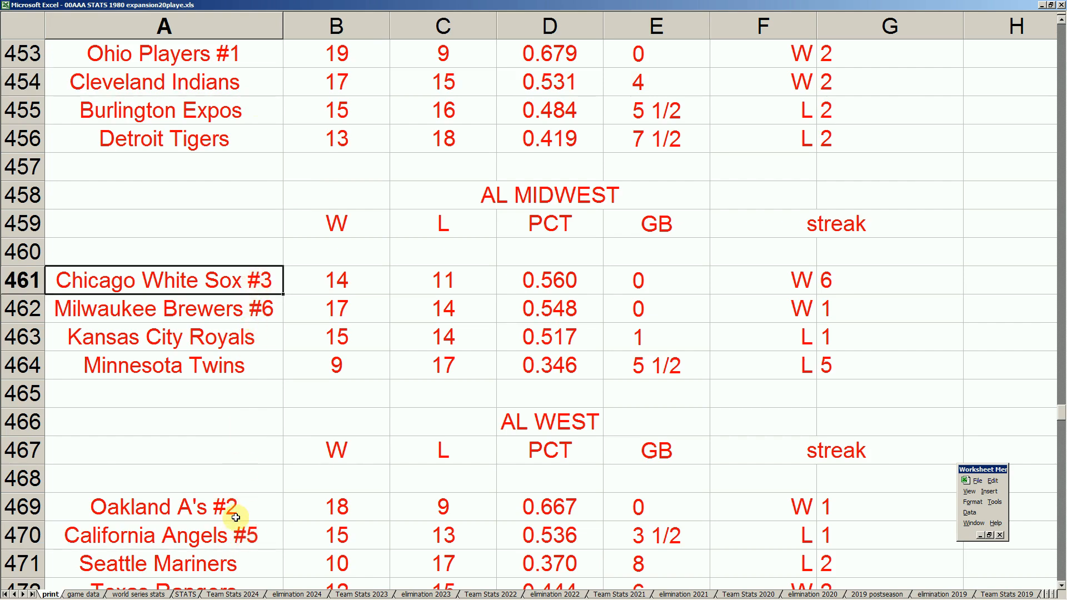
{"action": "left_click", "coordinate": [247, 535]}
{"action": "left_click", "coordinate": [268, 335]}
{"action": "left_click", "coordinate": [267, 283]}
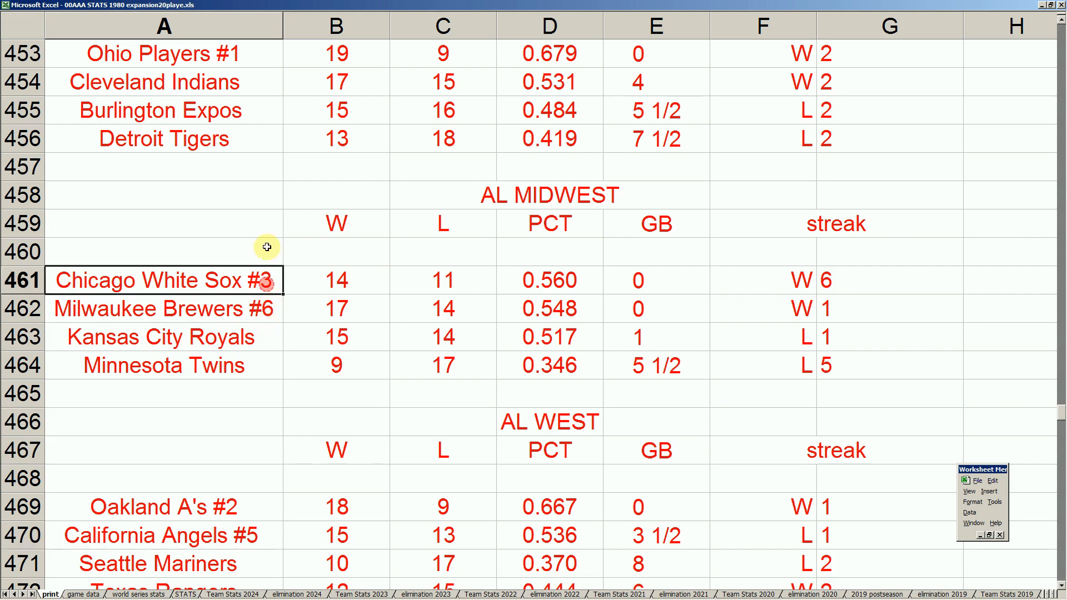
{"action": "left_click", "coordinate": [243, 57]}
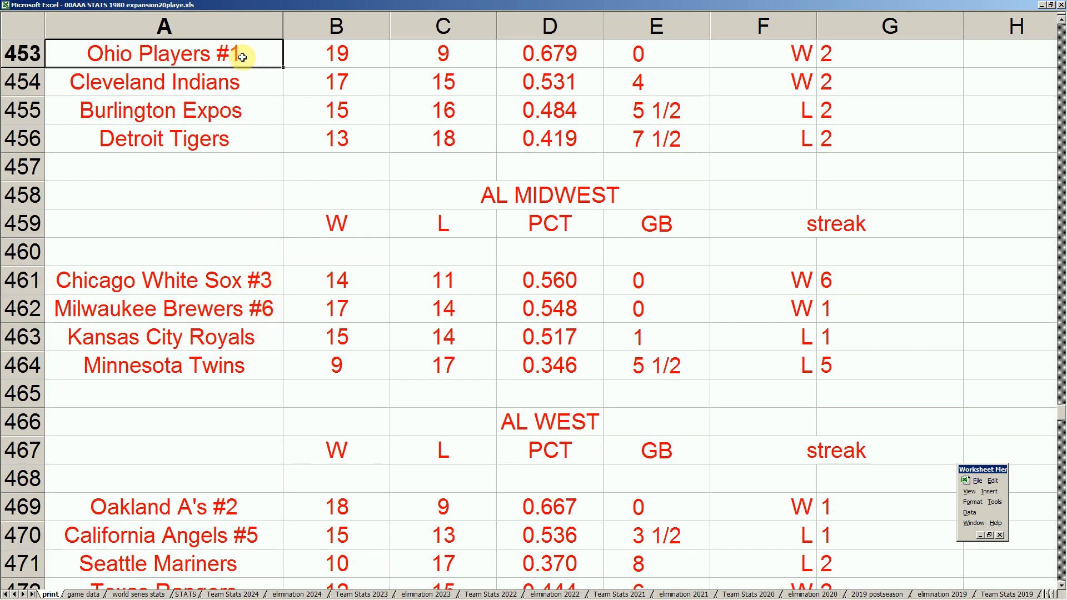
- Read through the standings from the Ohio Players to the AL West and finish on the California Angels in A470
{"action": "key", "text": "Up"}
{"action": "key", "text": "Up"}
{"action": "key", "text": "Up"}
{"action": "key", "text": "Up"}
{"action": "key", "text": "Up"}
{"action": "key", "text": "Up"}
{"action": "key", "text": "Up"}
{"action": "key", "text": "Up"}
{"action": "key", "text": "Up"}
{"action": "key", "text": "Down"}
{"action": "key", "text": "Down"}
{"action": "key", "text": "Down"}
{"action": "key", "text": "Down"}
{"action": "key", "text": "Down"}
{"action": "key", "text": "Down"}
{"action": "key", "text": "Down"}
{"action": "key", "text": "Down"}
{"action": "key", "text": "Down"}
{"action": "key", "text": "Down"}
{"action": "key", "text": "Down"}
{"action": "key", "text": "Down"}
{"action": "key", "text": "Down"}
{"action": "key", "text": "Down"}
{"action": "key", "text": "Down"}
{"action": "key", "text": "Down"}
{"action": "key", "text": "Down"}
{"action": "key", "text": "Down"}
{"action": "key", "text": "Down"}
{"action": "key", "text": "Down"}
{"action": "key", "text": "Down"}
{"action": "key", "text": "Down"}
{"action": "key", "text": "Up"}
{"action": "key", "text": "Up"}
{"action": "key", "text": "Up"}
{"action": "key", "text": "Up"}
{"action": "key", "text": "Up"}
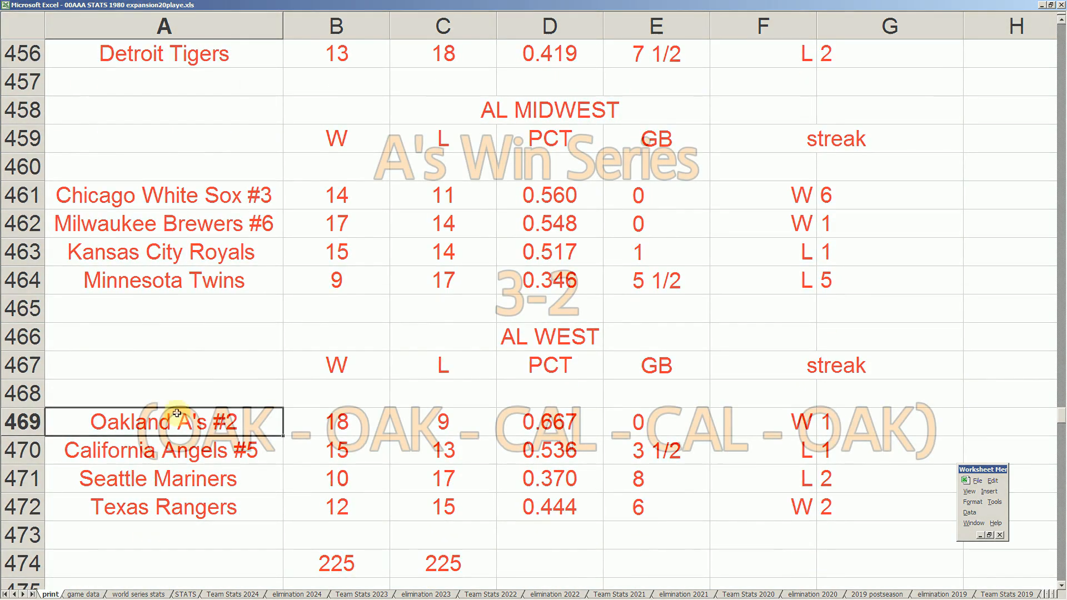
{"action": "left_click", "coordinate": [216, 460]}
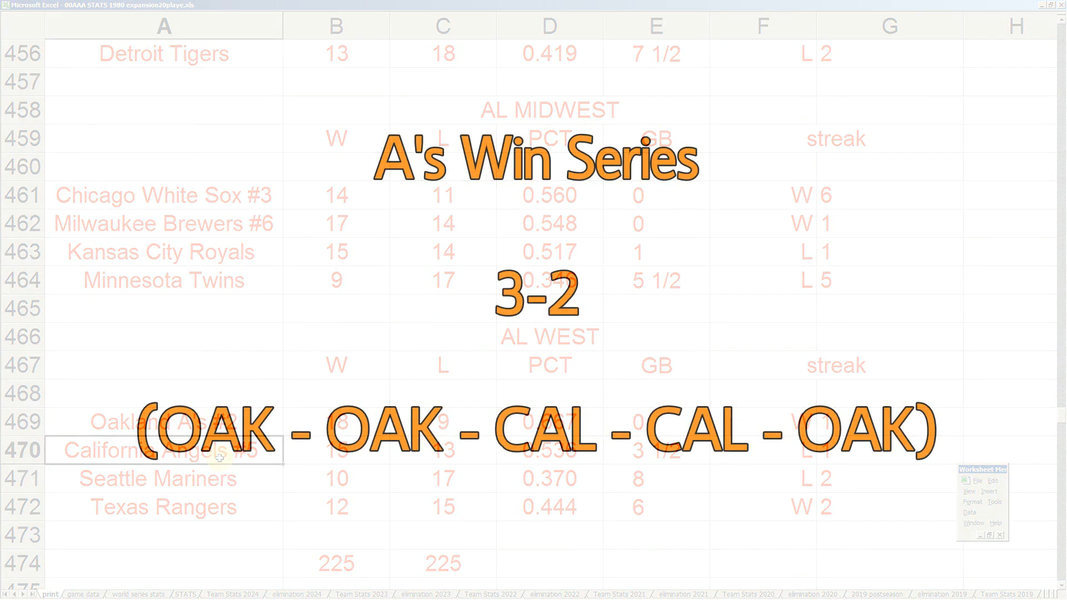